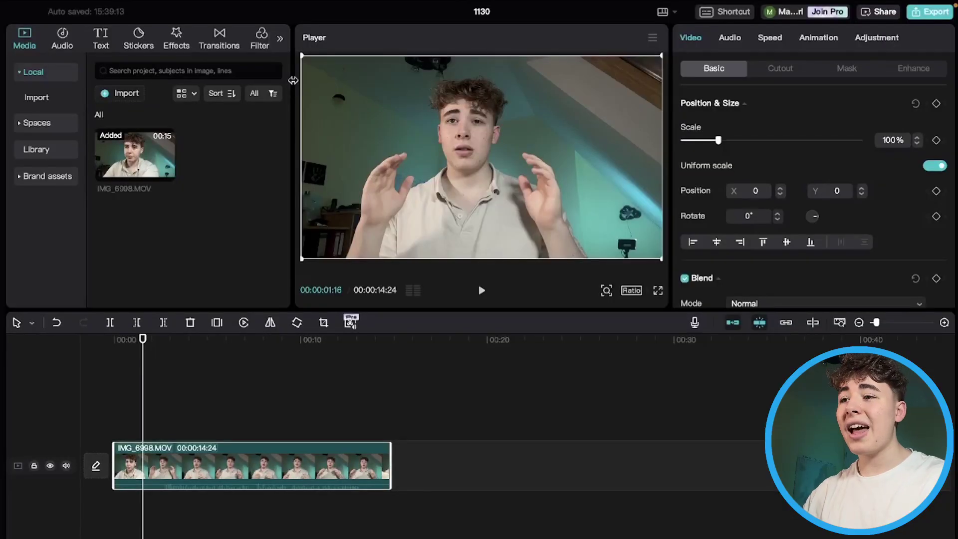
Step: Apply the Vignette effect from the Lens category to the IMG_6998.MOV clip
left_click(176, 36)
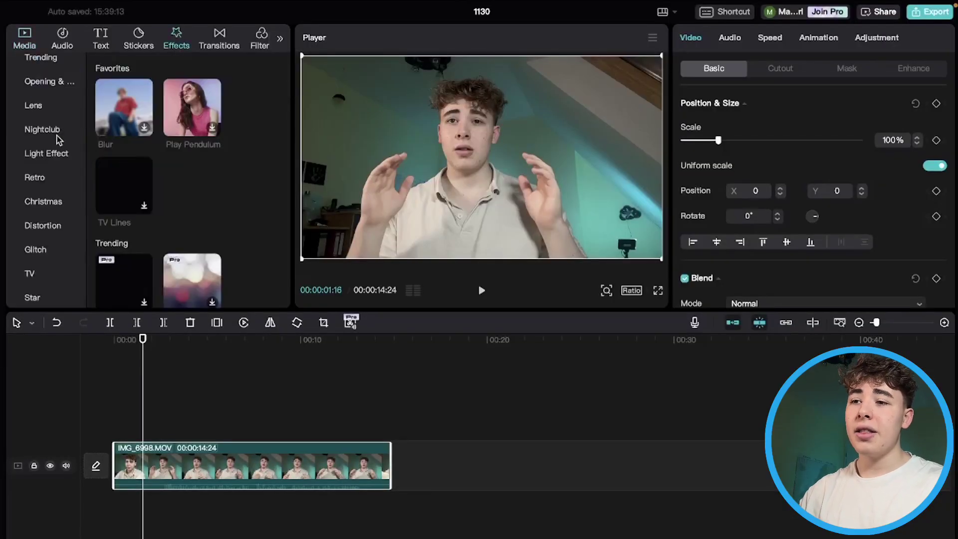
scroll(28, 172, "down", 3)
scroll(161, 192, "down", 4)
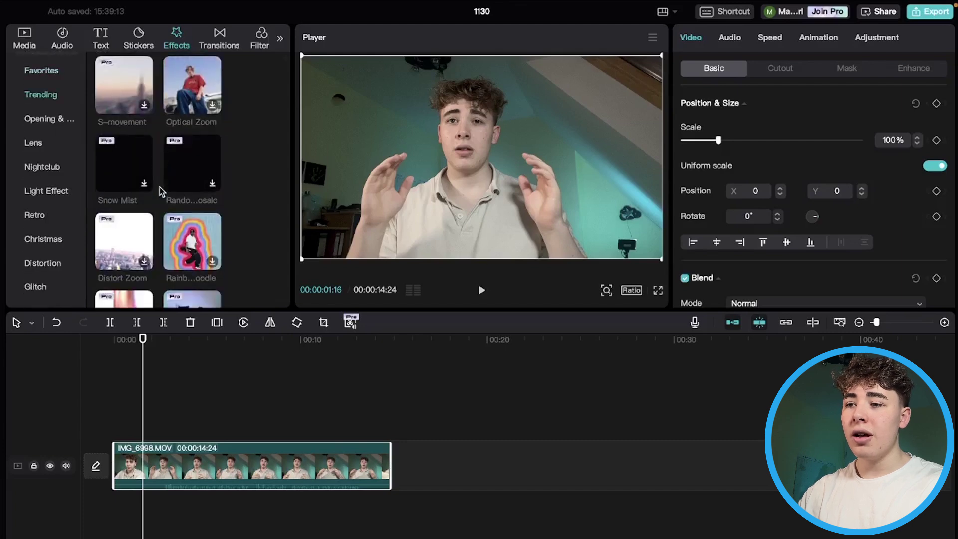
scroll(160, 192, "down", 1)
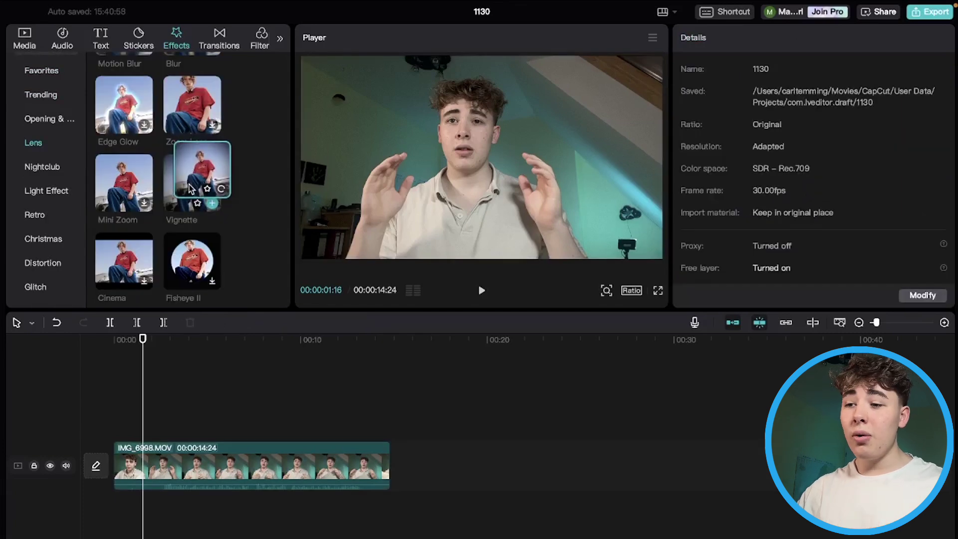
left_click_drag(192, 183, 192, 479)
left_click(195, 482)
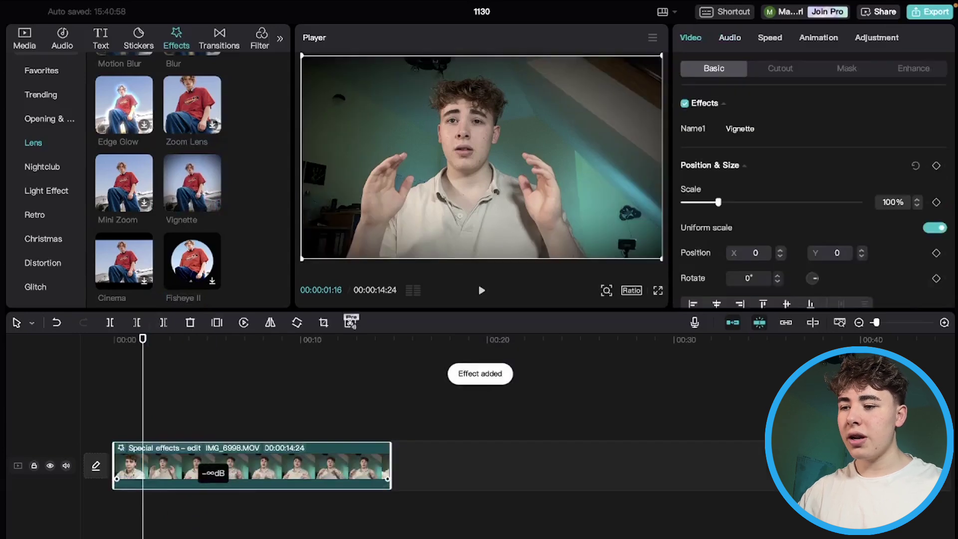
Step: Play the clip from its start and lower the Vignette effect's texture
left_click_drag(144, 406, 113, 409)
key("space")
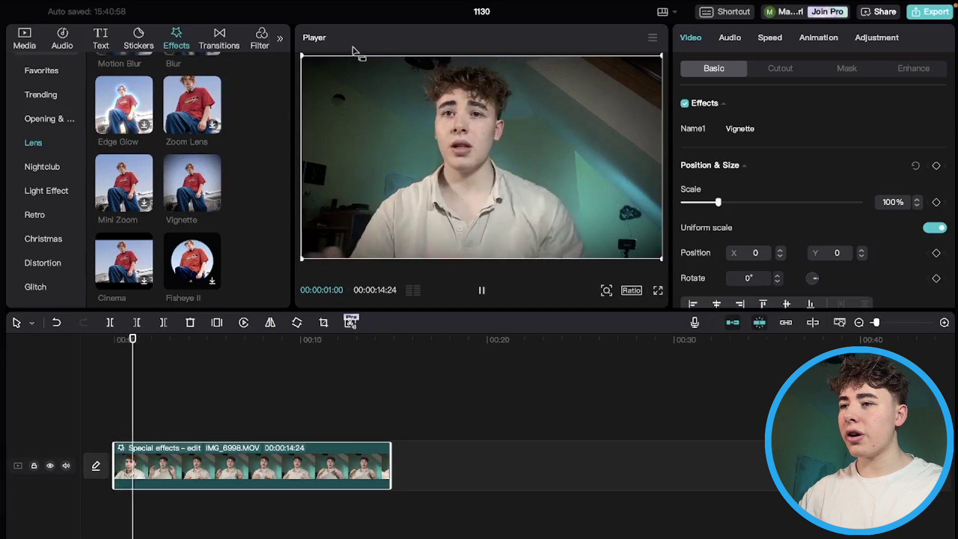
left_click(273, 472)
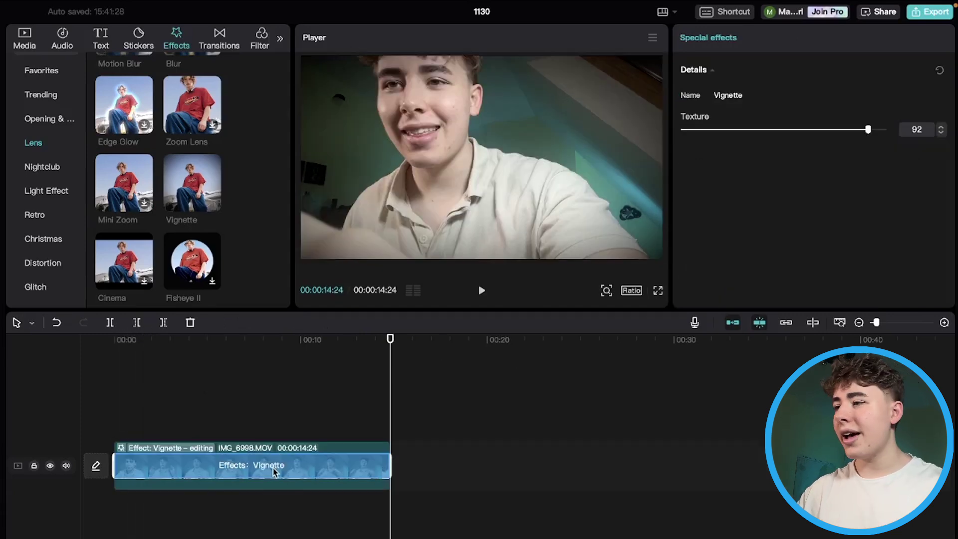
left_click_drag(870, 131, 778, 137)
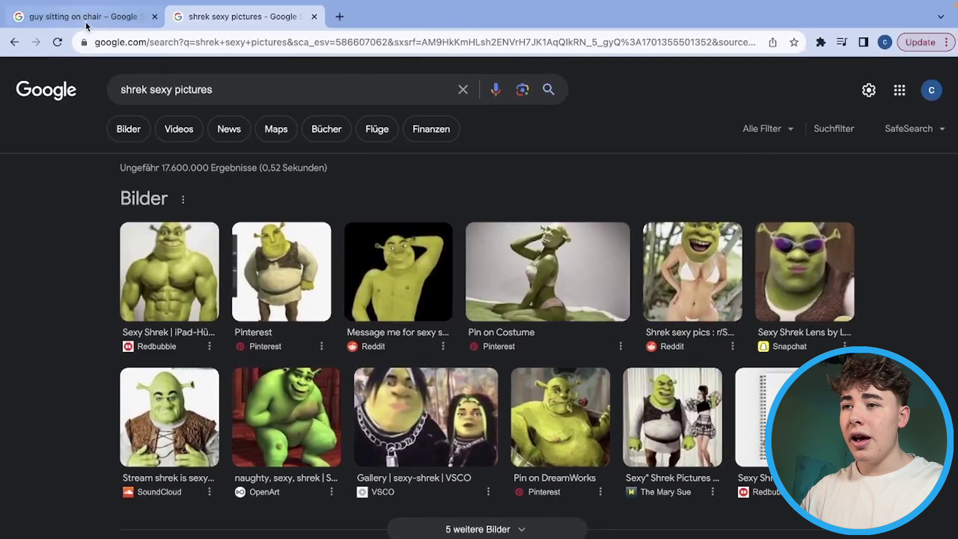
Step: Save the young businessman in a chair picture from the "guy sitting on chair" image results to Downloads
left_click(86, 20)
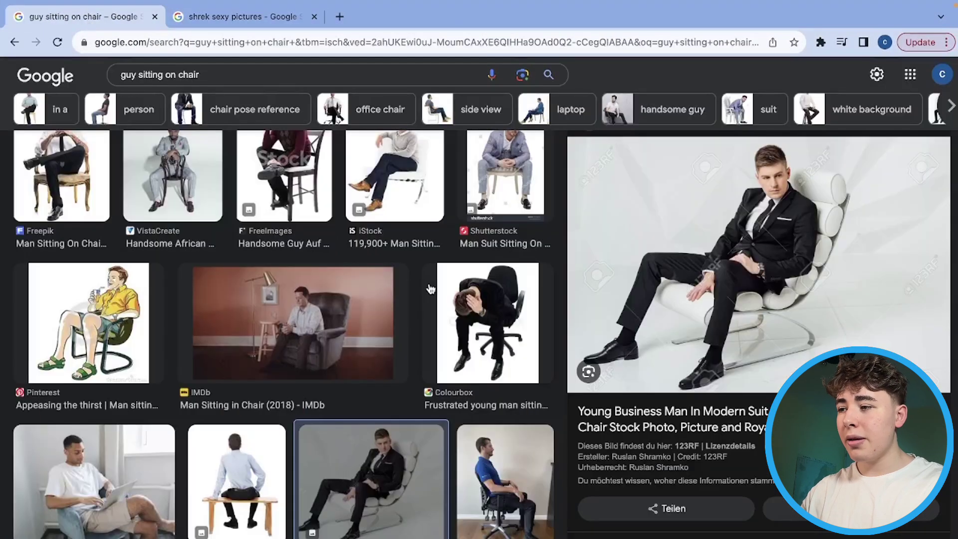
right_click(708, 275)
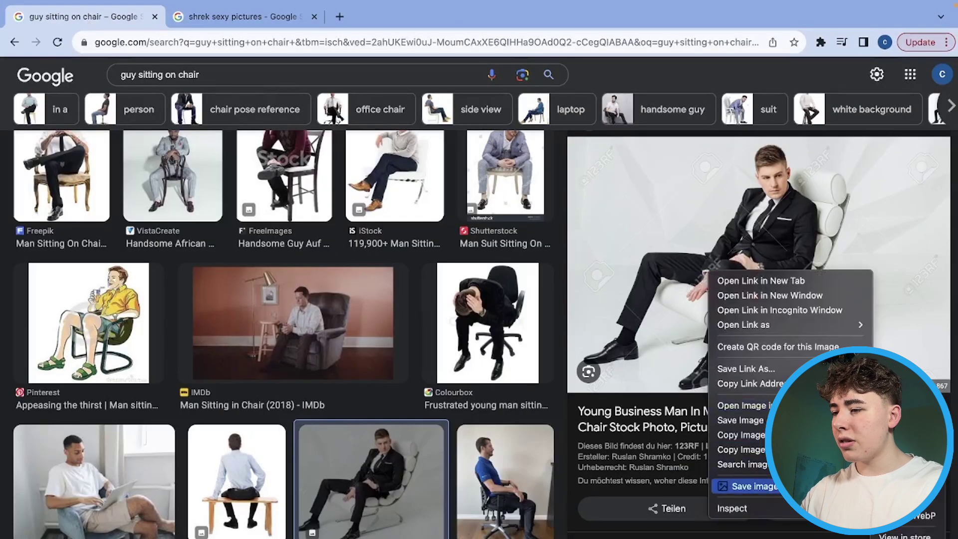
left_click(729, 486)
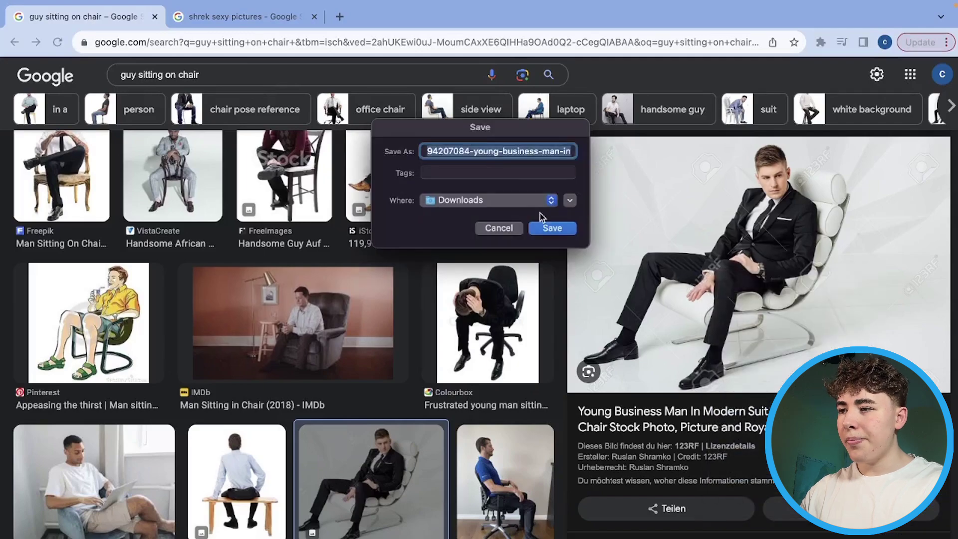
left_click(552, 228)
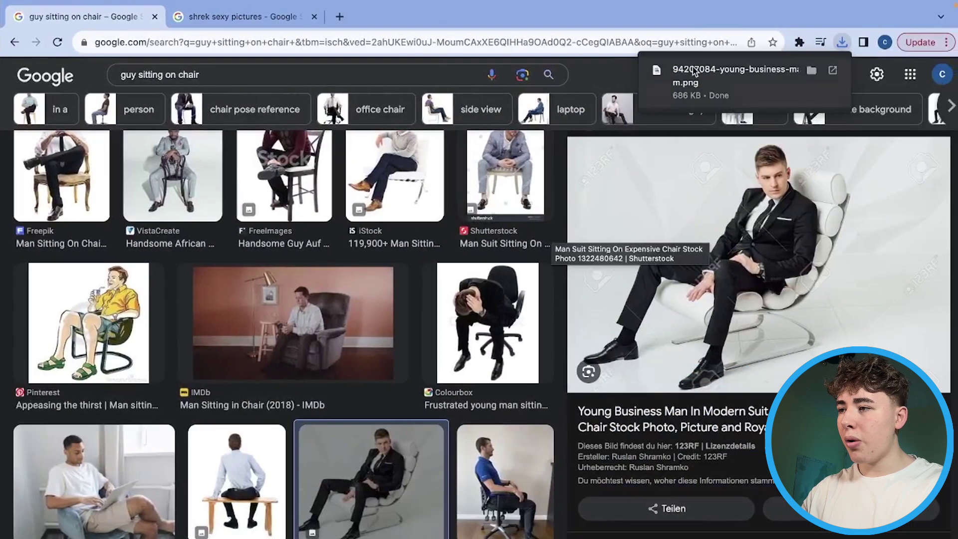
Step: Switch to CapCut and place the downloaded businessman PNG on the main track directly after IMG_6998.MOV
left_click(522, 74)
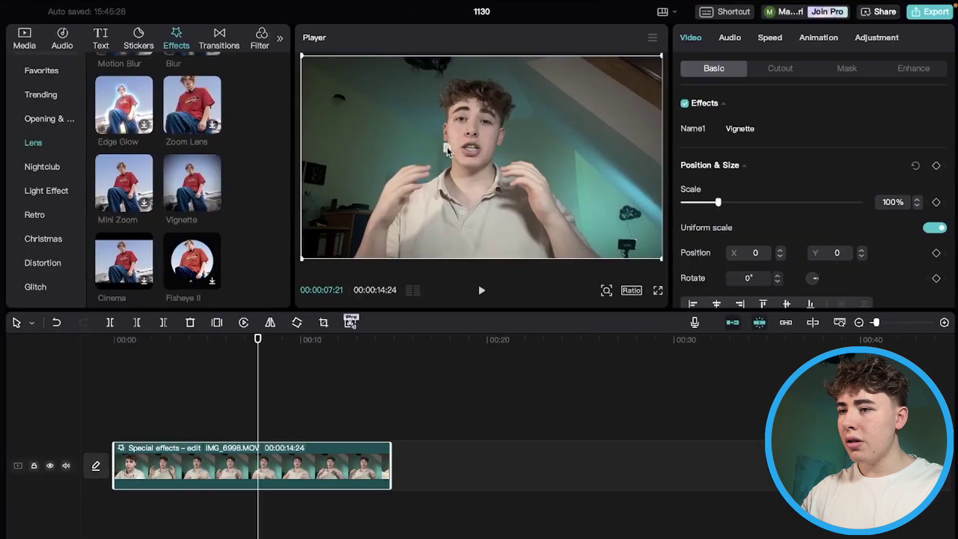
left_click_drag(447, 152, 487, 469)
left_click(388, 416)
left_click(427, 415)
Step: Scale the businessman image to 119% to fill the frame and extend its clip to a duration of 00:00:26:20
left_click(421, 456)
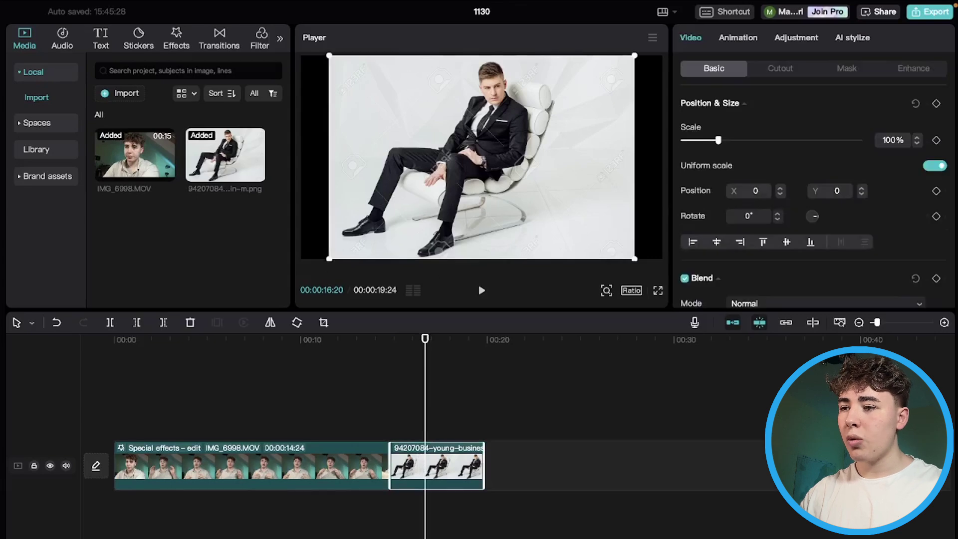
left_click_drag(331, 258, 288, 298)
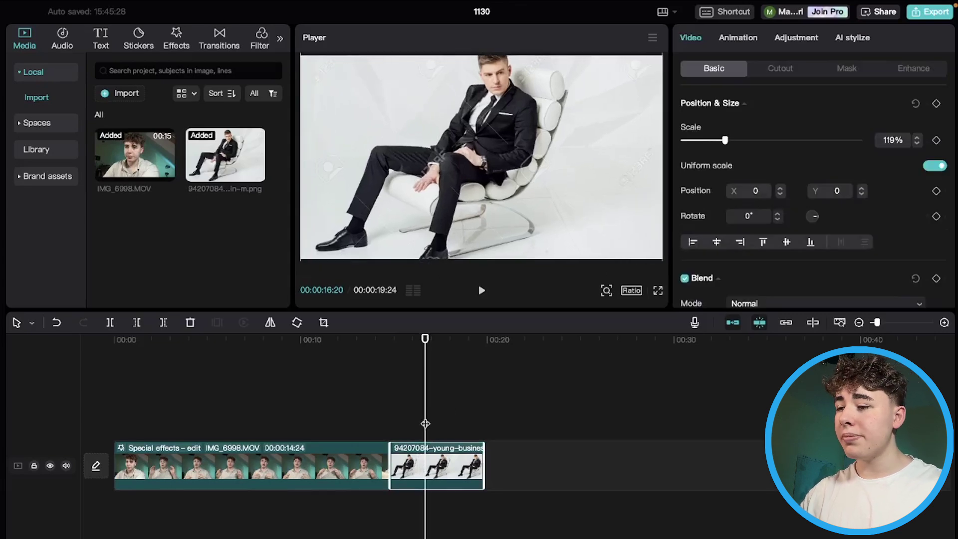
left_click_drag(486, 474, 887, 474)
key("ctrl+minus")
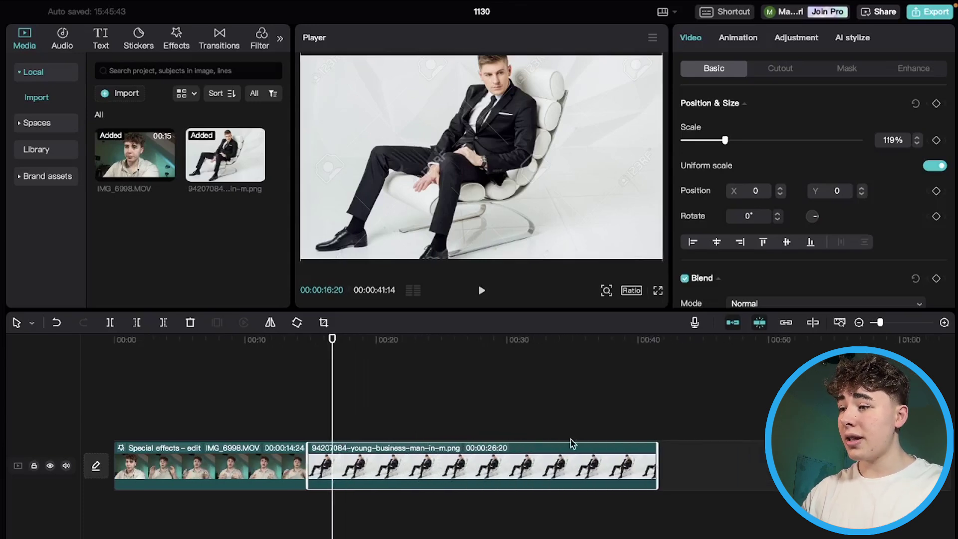
Step: Set the image clip's canvas to a solid black color
scroll(731, 255, "down", 10)
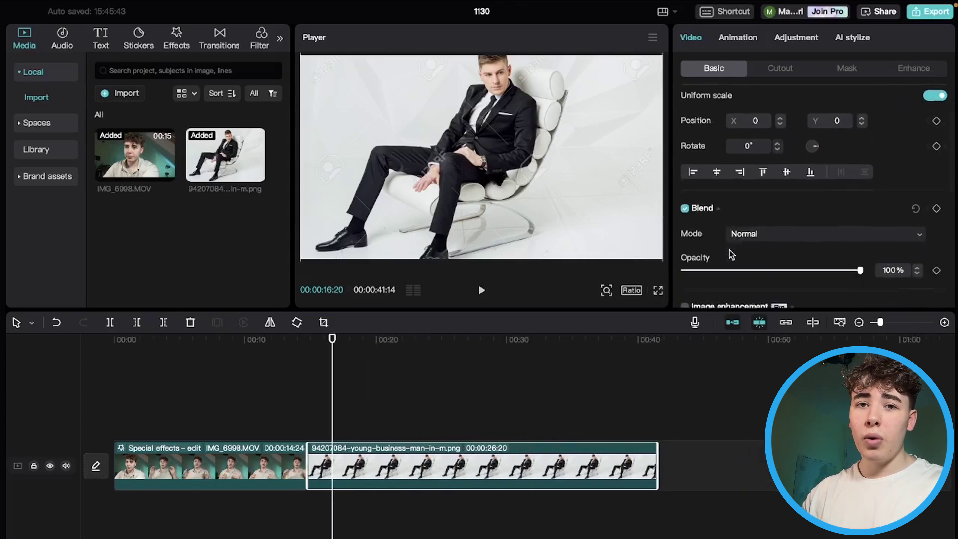
scroll(732, 255, "down", 5)
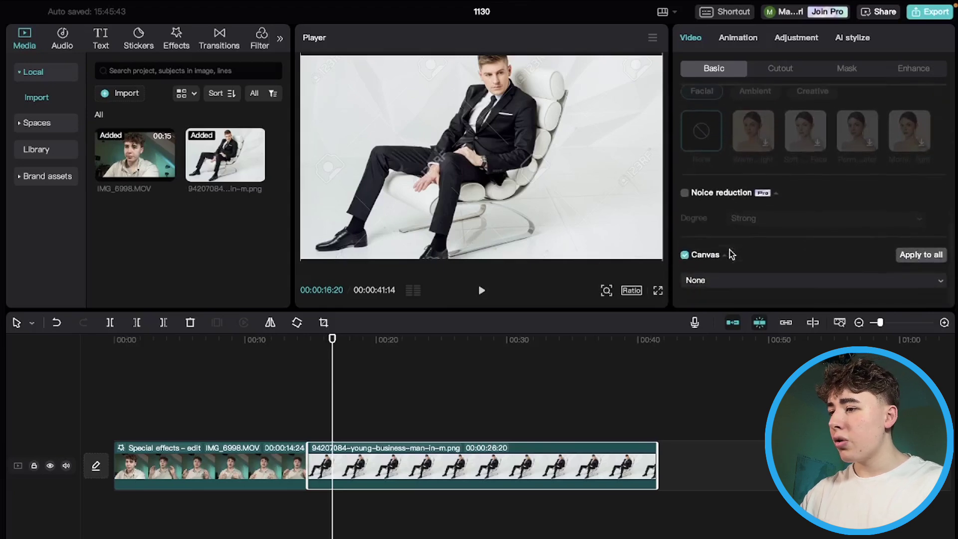
left_click(732, 287)
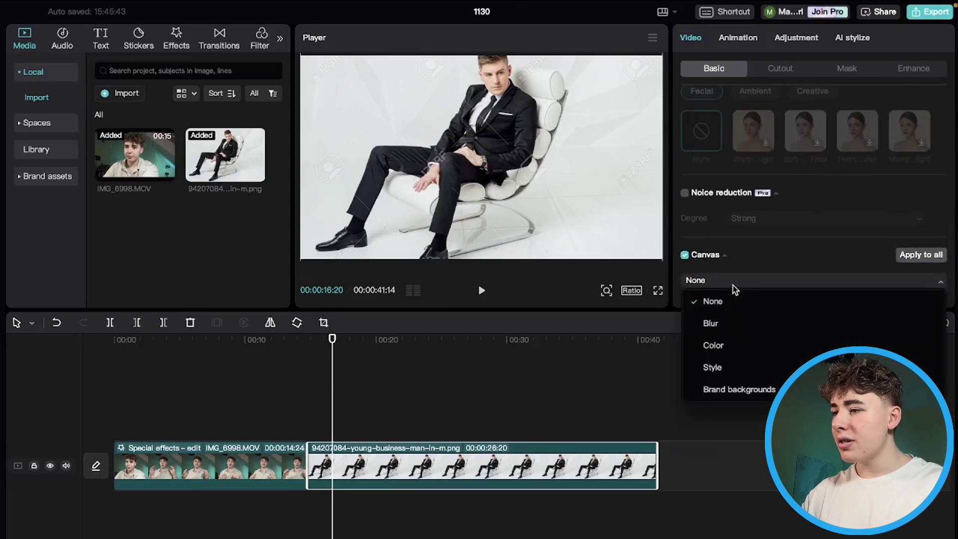
left_click(720, 340)
scroll(770, 276, "down", 1)
scroll(770, 276, "down", 1)
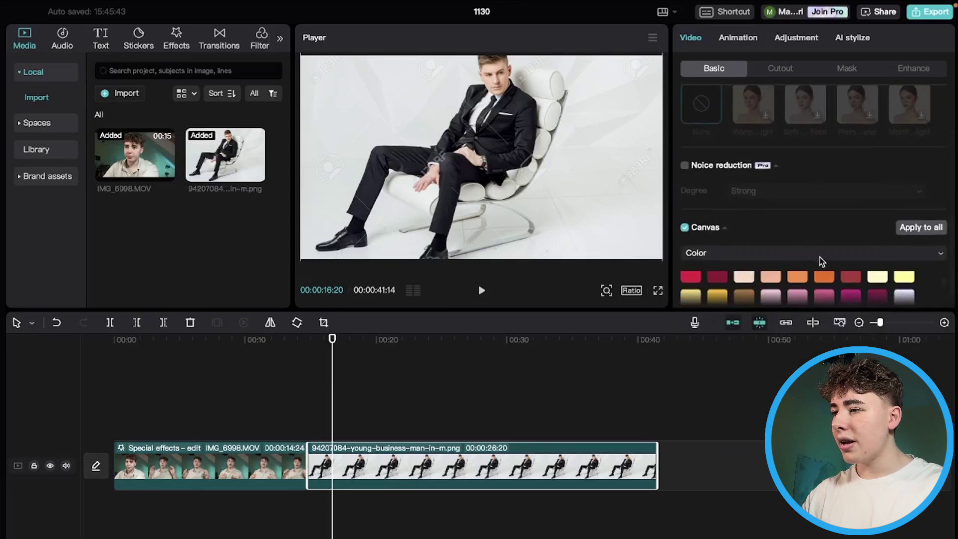
scroll(830, 290, "up", 1)
left_click(828, 287)
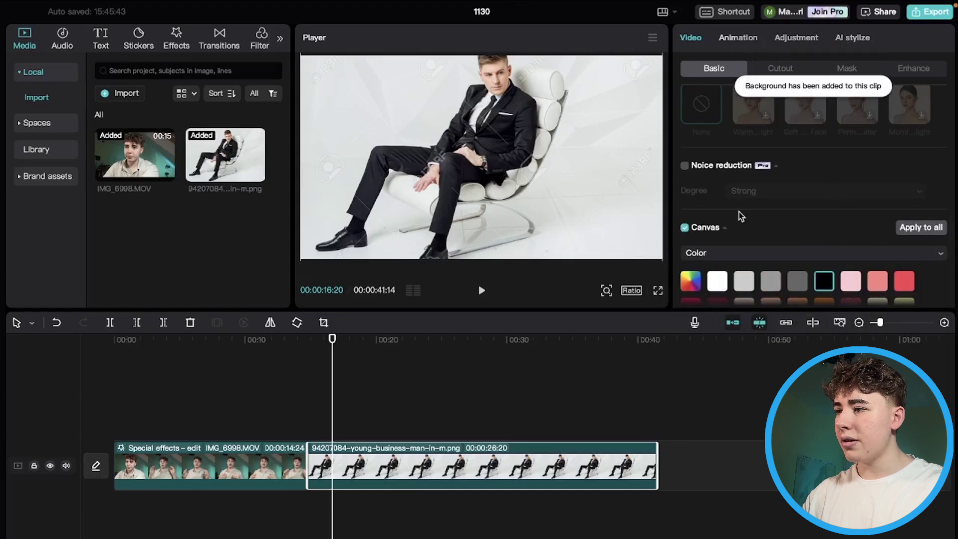
scroll(832, 245, "up", 10)
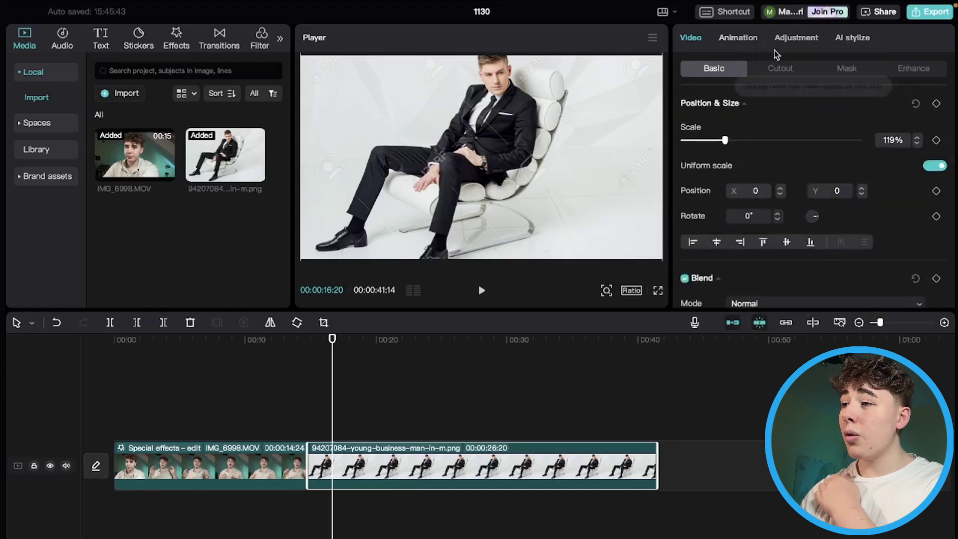
Step: Add an inverted Rectangle mask to the image clip and enlarge it to cover the whole frame
left_click(847, 69)
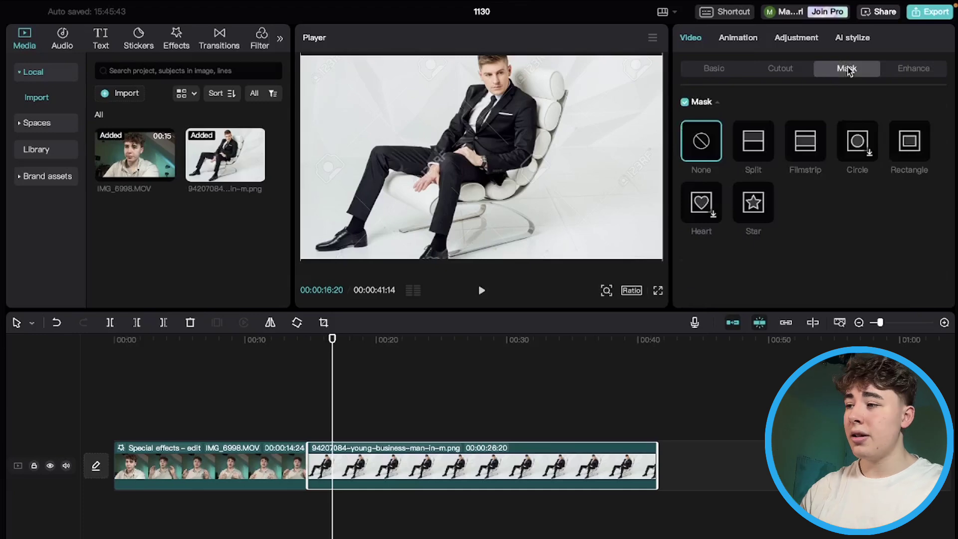
left_click(906, 140)
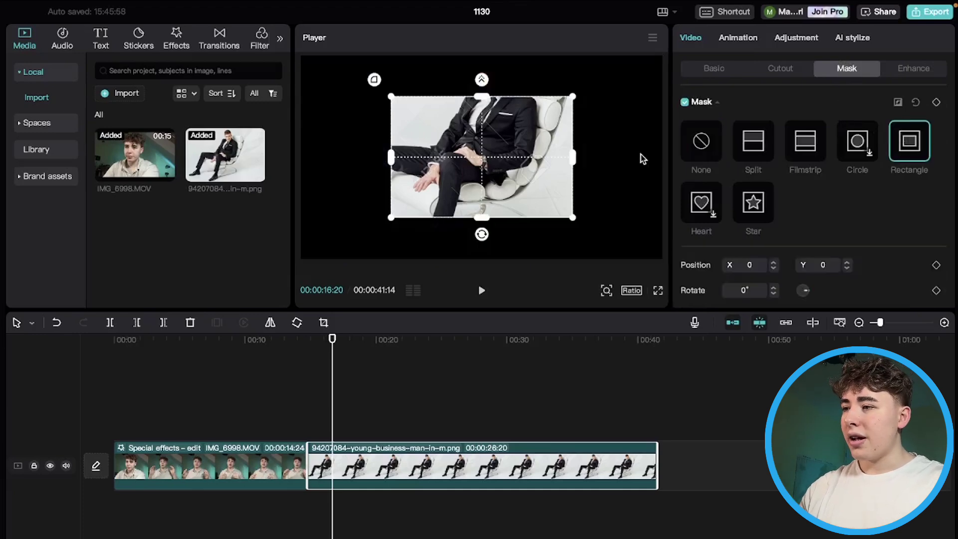
left_click(897, 105)
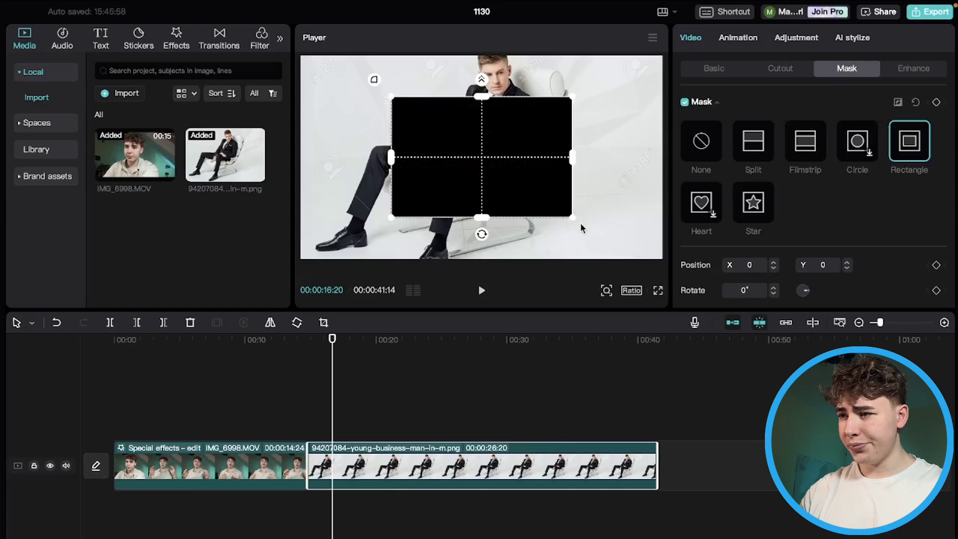
left_click_drag(570, 219, 668, 305)
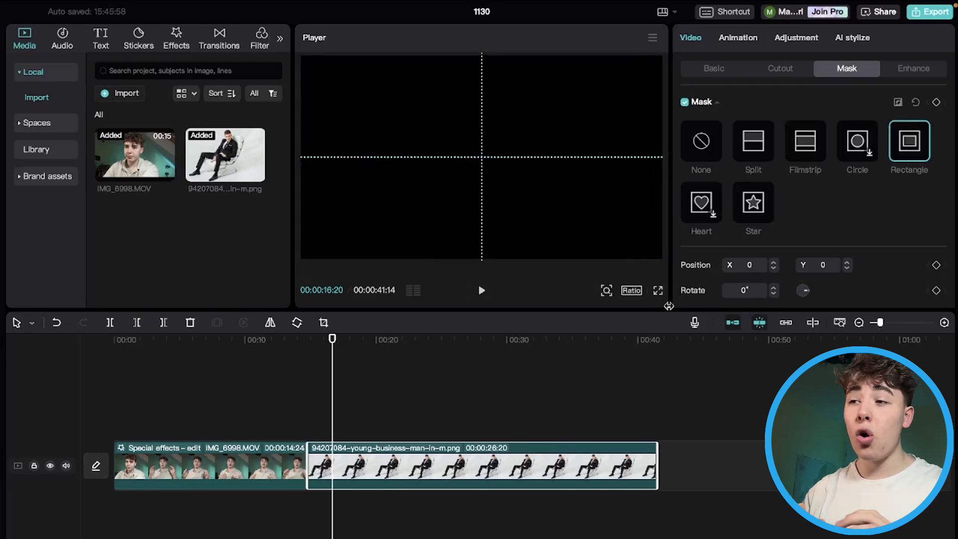
Step: Turn the masked image into a compound clip and move it to the track above IMG_6998.MOV, starting at 00:00
right_click(384, 458)
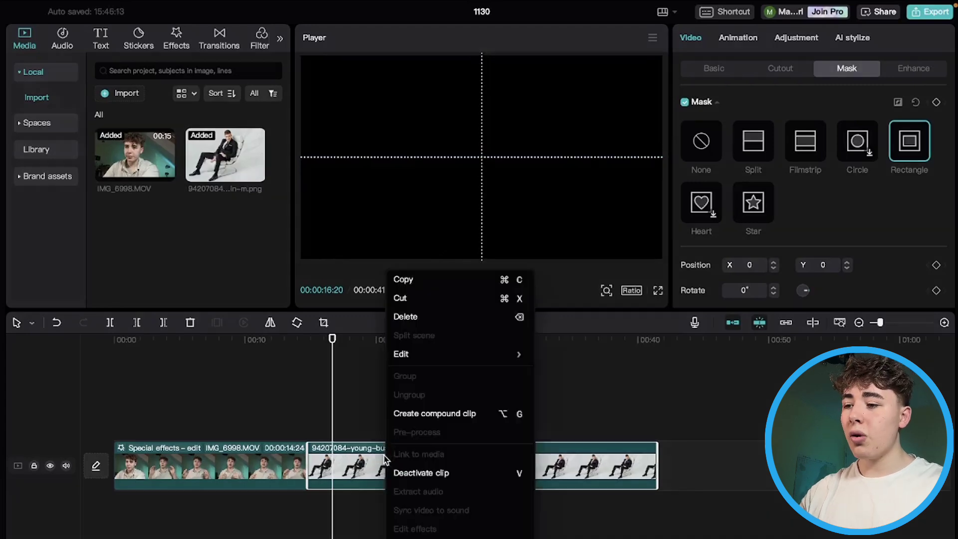
left_click(457, 418)
left_click_drag(380, 464, 187, 414)
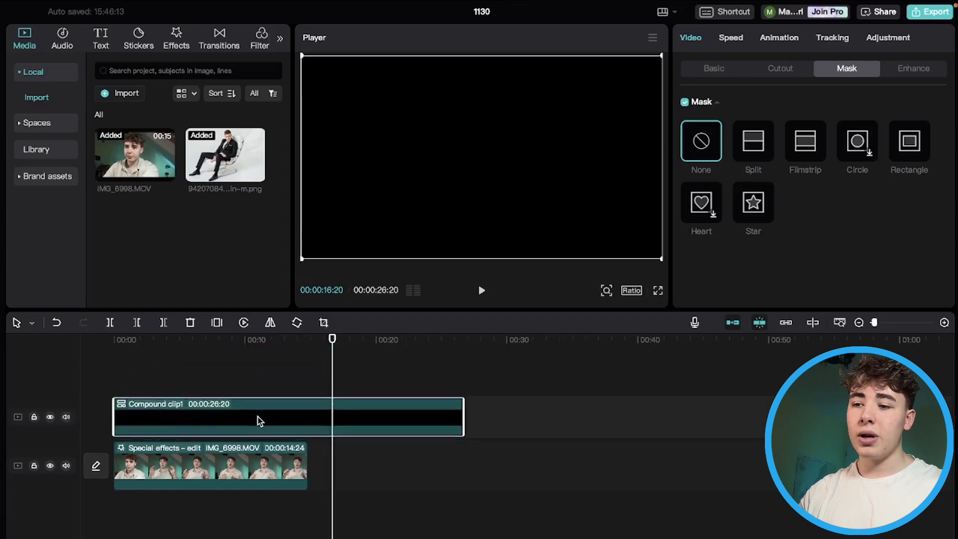
Step: With the playhead at the timeline start, apply a Split mask to the compound clip and rotate it to -180°
left_click(127, 374)
left_click(135, 384)
left_click(111, 385)
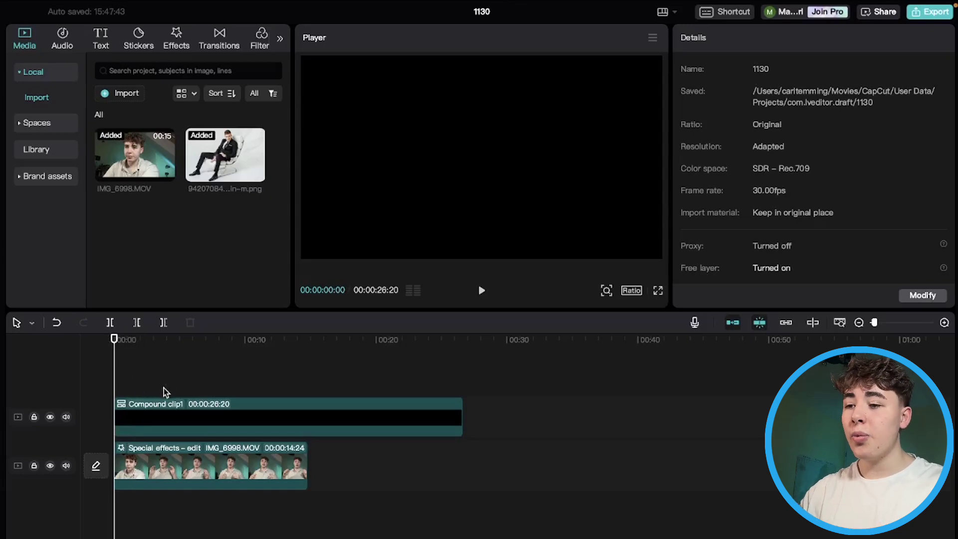
left_click(138, 427)
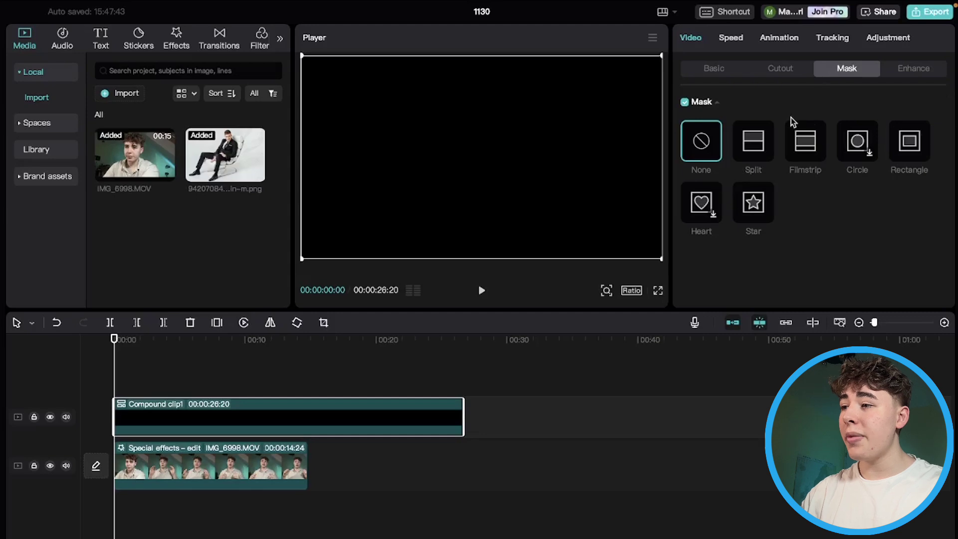
left_click(755, 147)
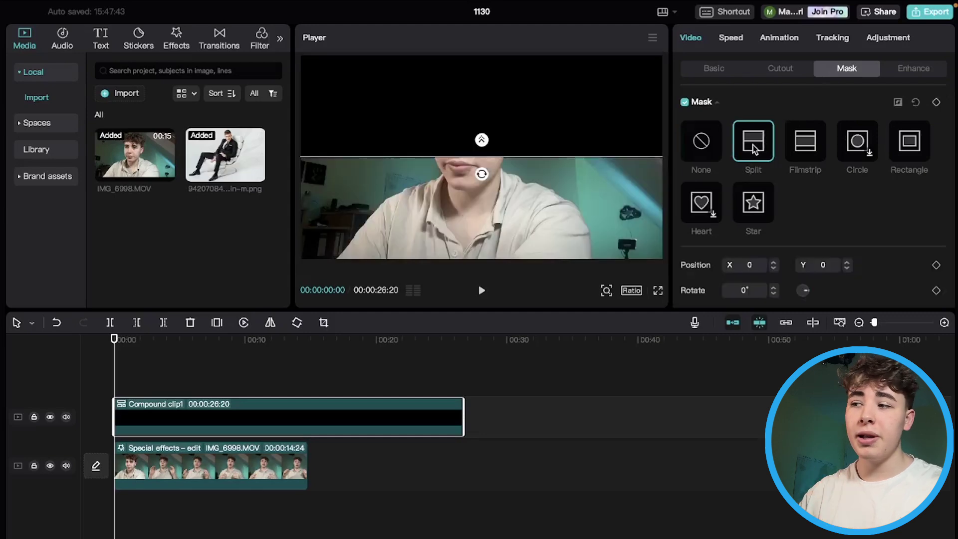
left_click_drag(477, 180, 493, 145)
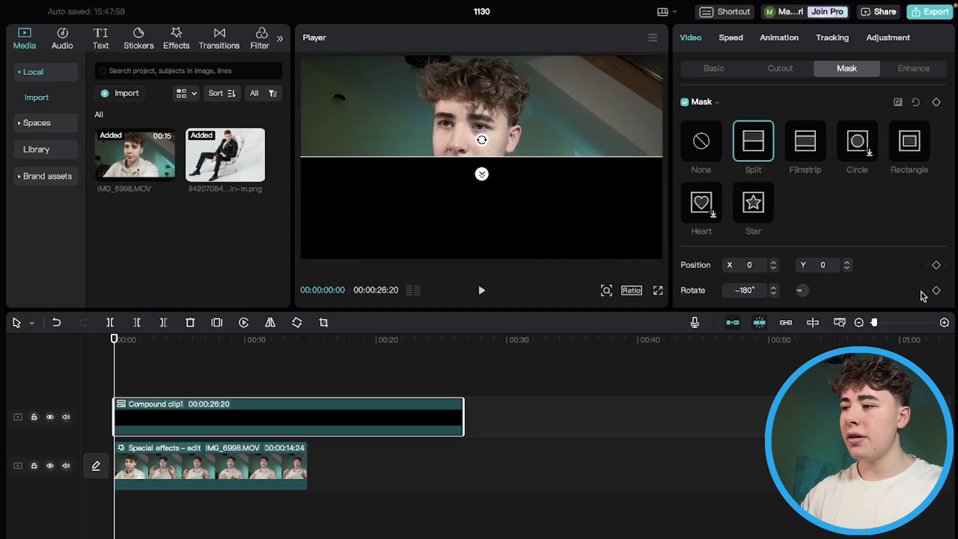
Step: Set the Split mask's feather to 100 and shift its dividing line slightly lower in the frame
scroll(841, 223, "down", 2)
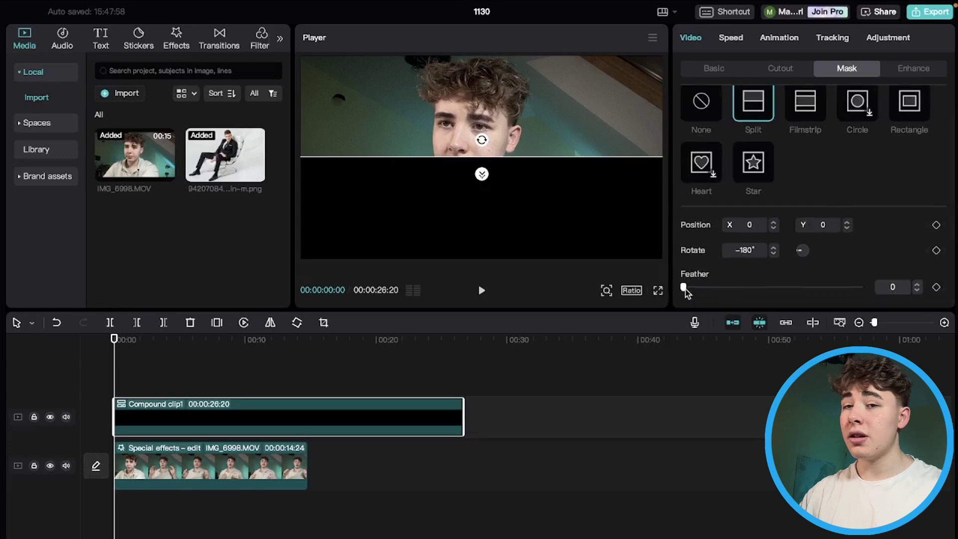
left_click_drag(686, 288, 708, 291)
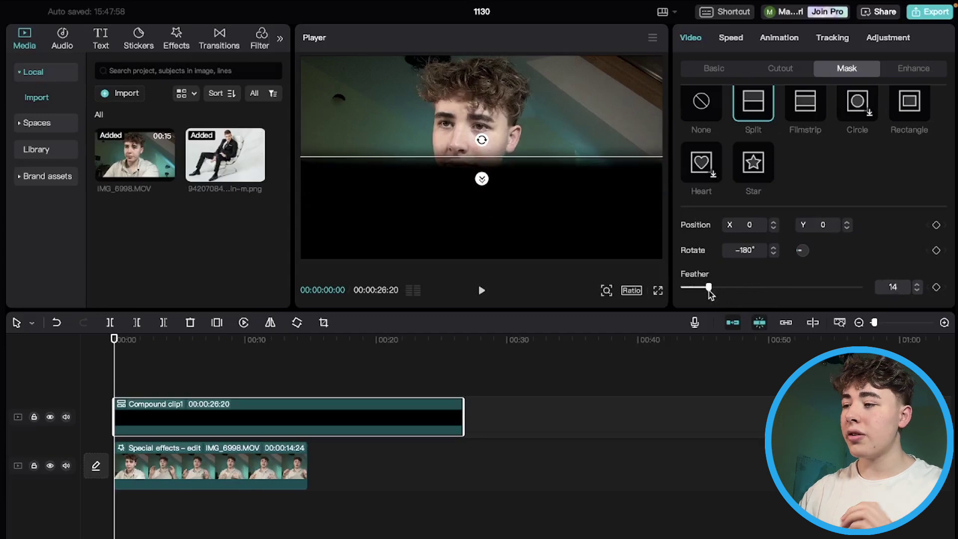
left_click_drag(708, 291, 917, 301)
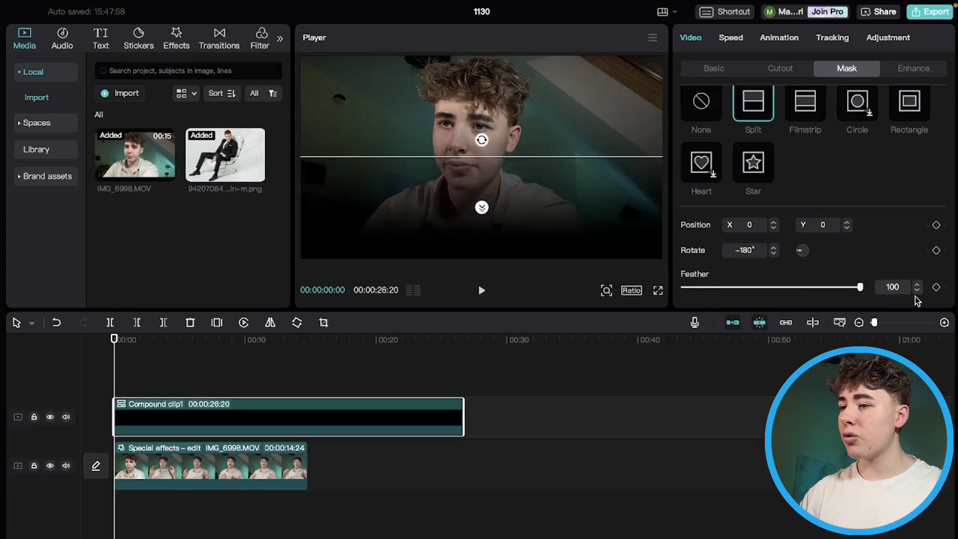
left_click_drag(522, 184, 524, 198)
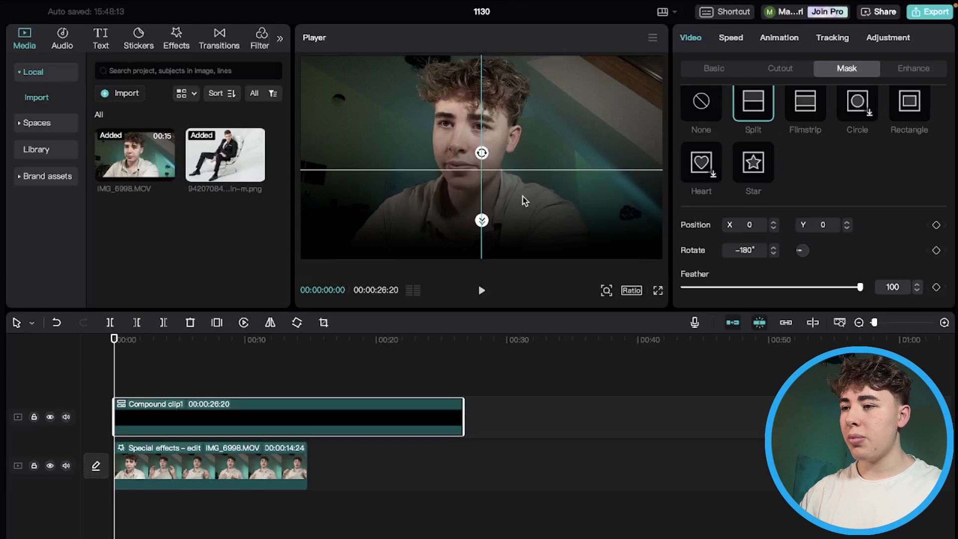
Step: Play back the opening seconds of the timeline to check the gradient overlay
left_click(380, 373)
left_click(378, 369)
left_click(165, 403)
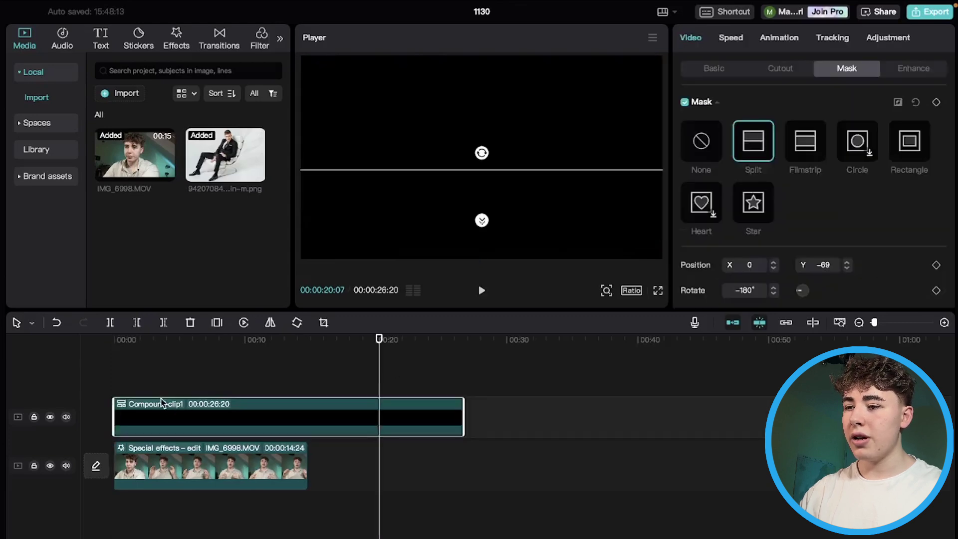
left_click(152, 385)
key("space")
key("space")
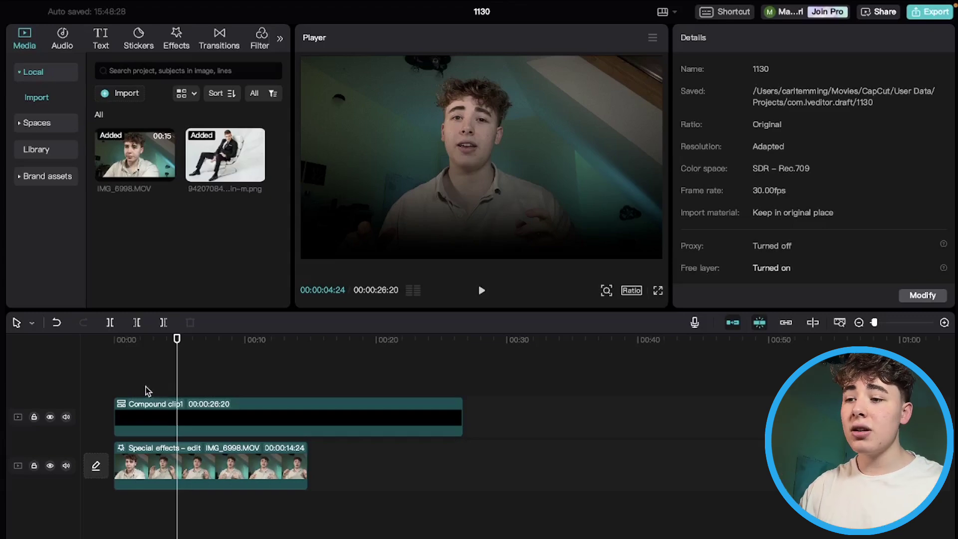
Step: Add an opacity keyframe at 100% to the compound clip at 00:00:00:00
left_click(134, 384)
left_click_drag(134, 384, 97, 383)
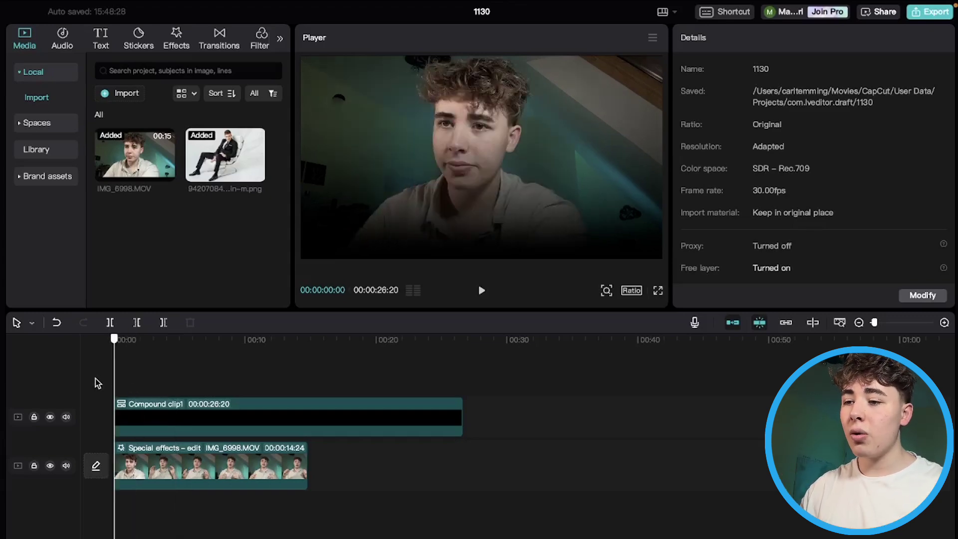
left_click(120, 413)
left_click(721, 69)
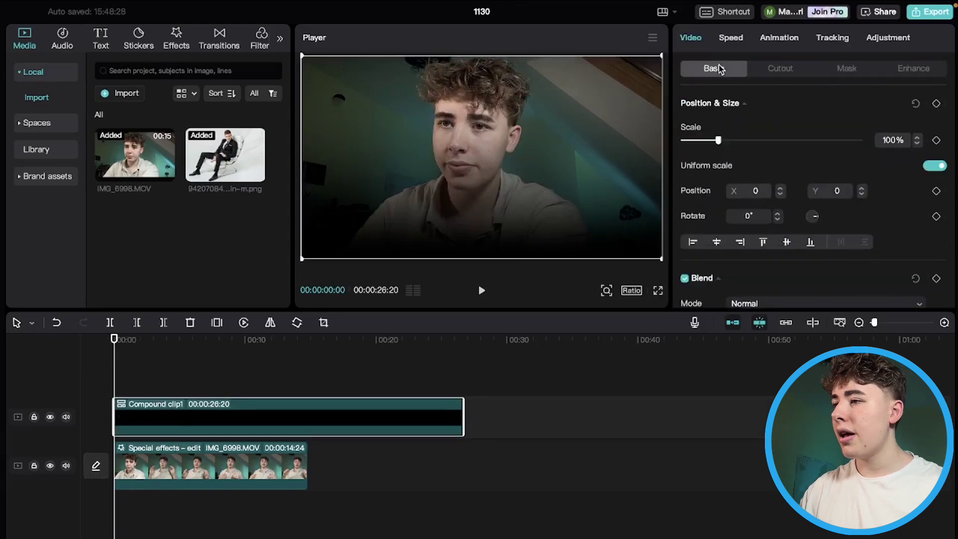
scroll(825, 188, "down", 5)
scroll(825, 188, "up", 2)
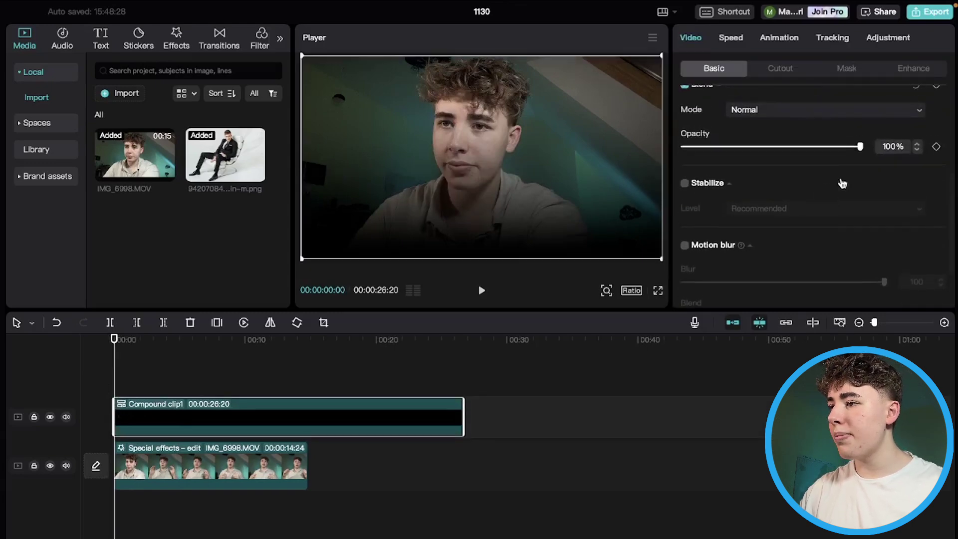
left_click(937, 147)
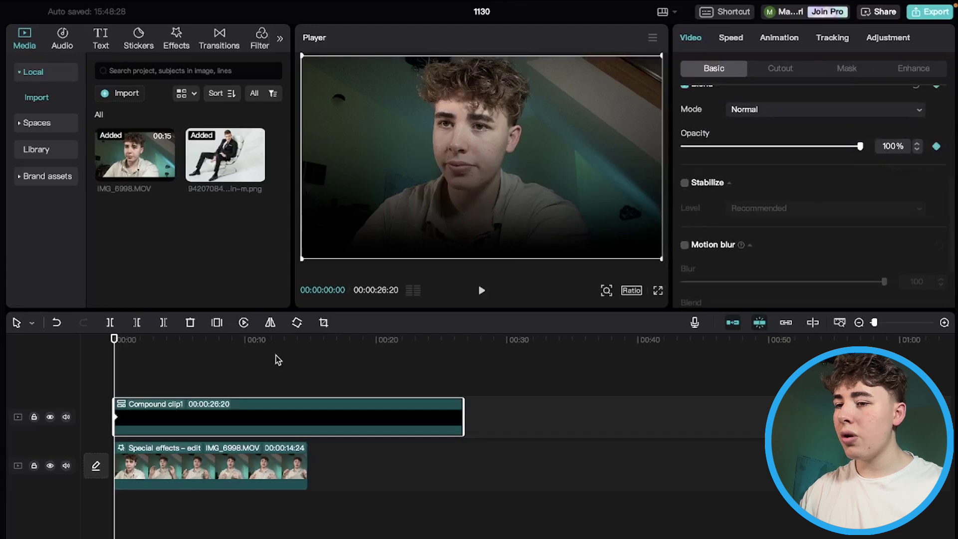
Step: Add a second opacity keyframe at 100% at 00:00:00:20 and set the compound clip's first keyframe to 0% opacity
left_click_drag(115, 369, 85, 375)
scroll(124, 370, "up", 5)
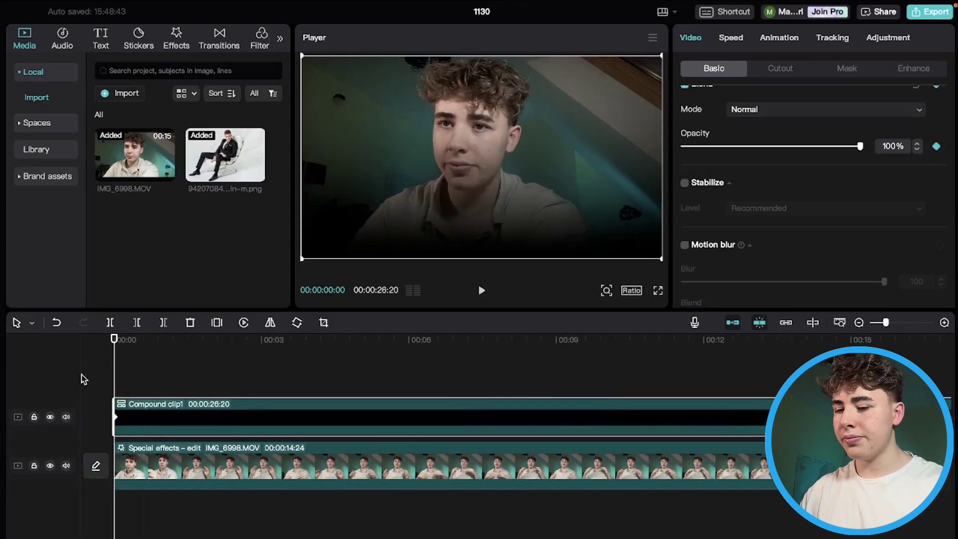
key("space")
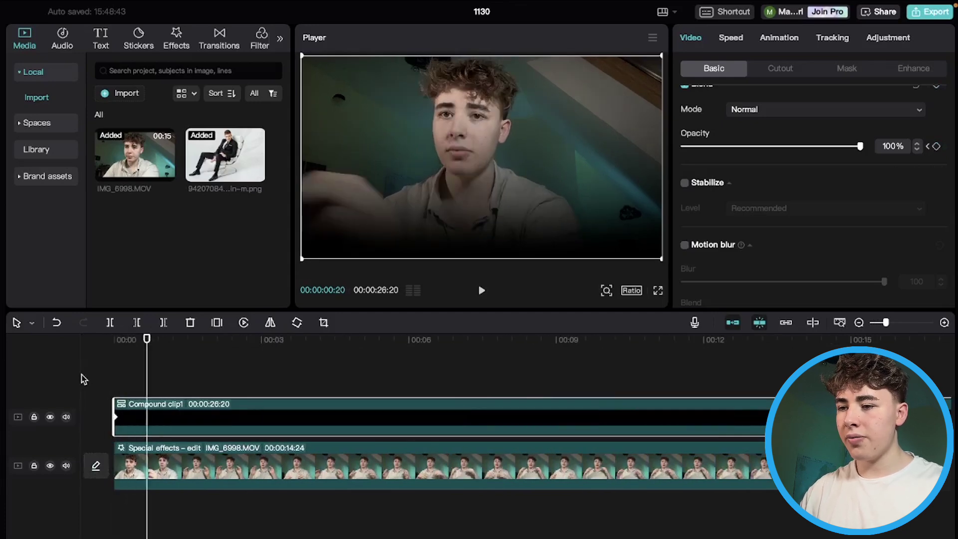
scroll(384, 370, "down", 3)
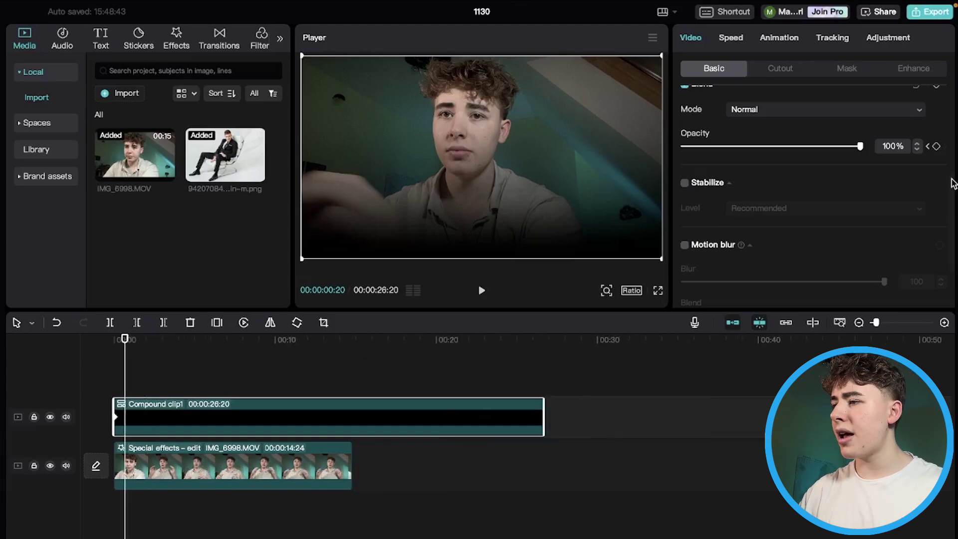
left_click(937, 147)
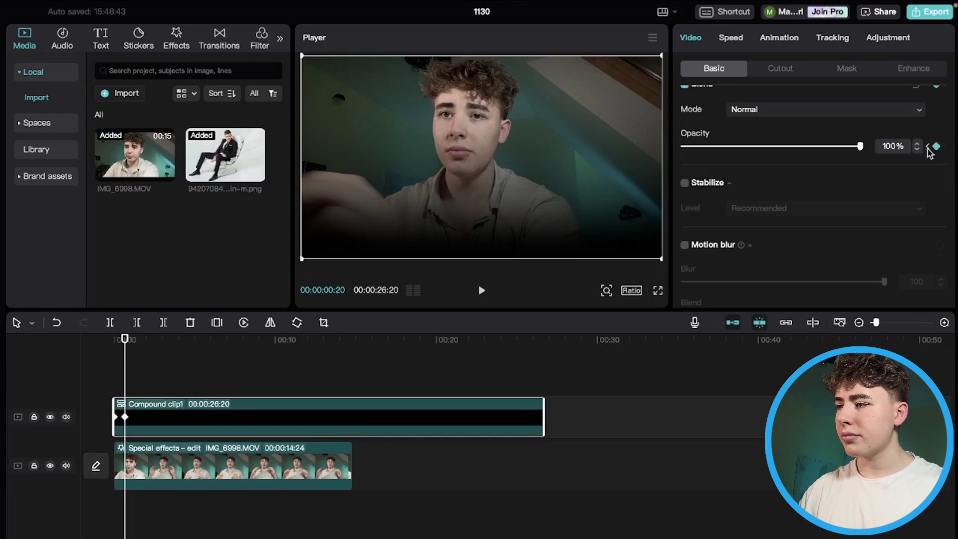
left_click(928, 149)
left_click_drag(862, 147, 565, 160)
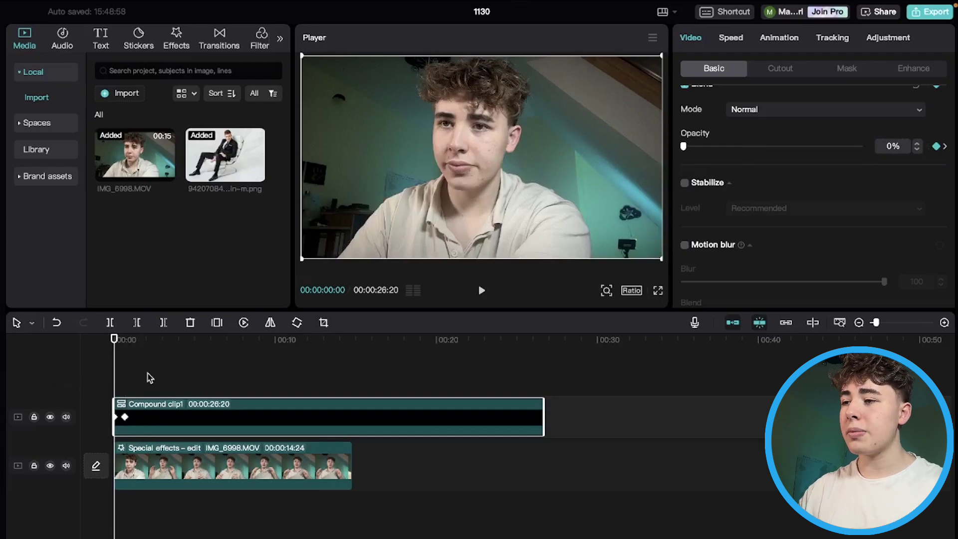
Step: Play back the beginning of the timeline to check the gradient overlay's fade-in
key("space")
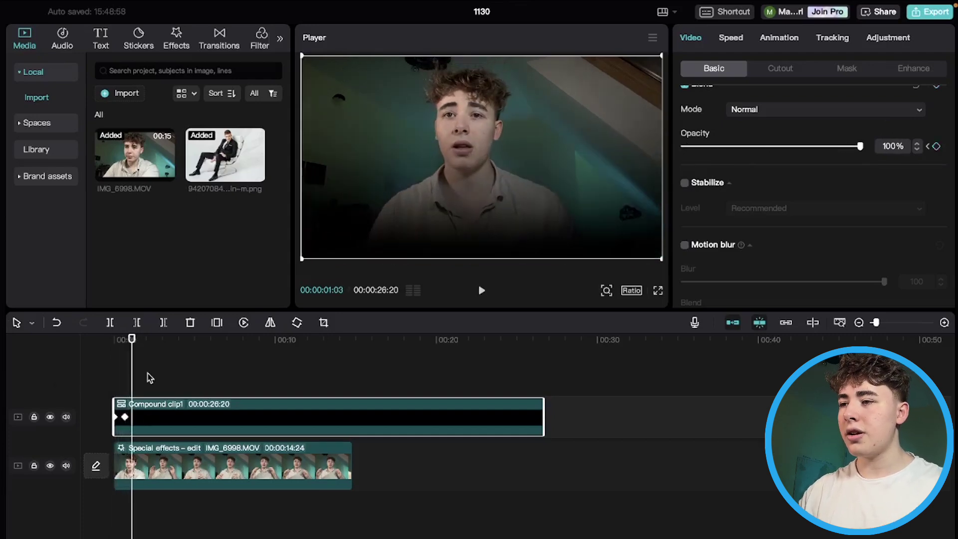
left_click(179, 371)
left_click_drag(180, 372, 65, 370)
key("space")
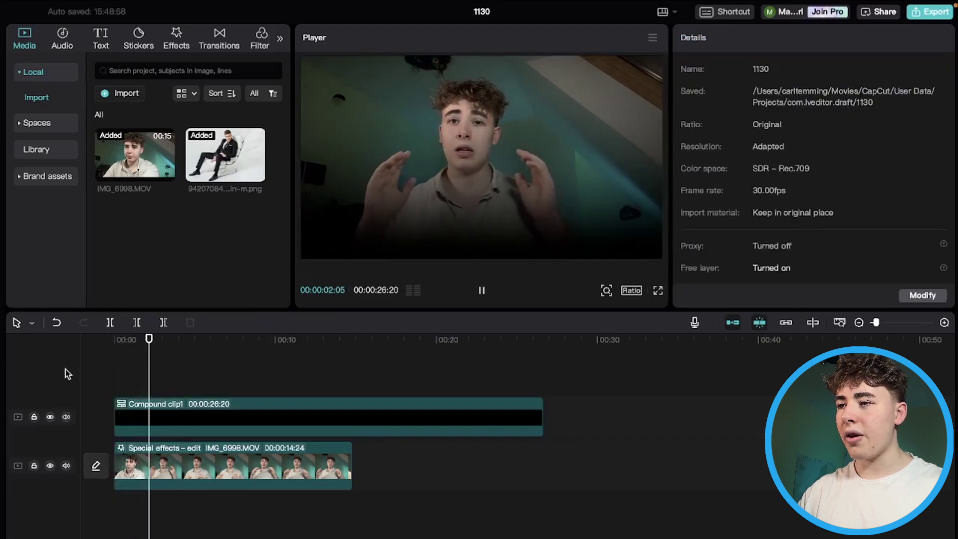
key("space")
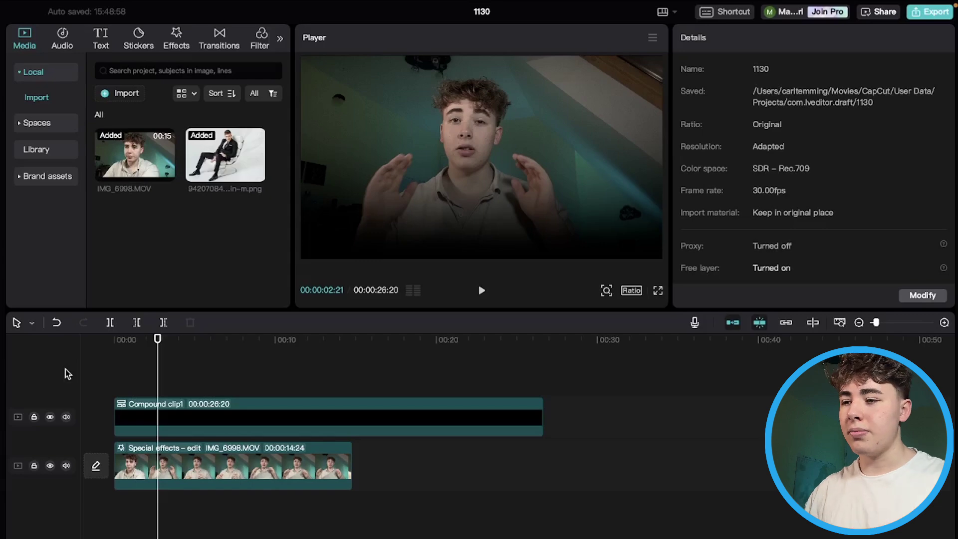
Step: Show the compound clip's opacity keyframe graph and apply the second curve preset to the keyframe at 00:00:00:20
left_click(125, 412)
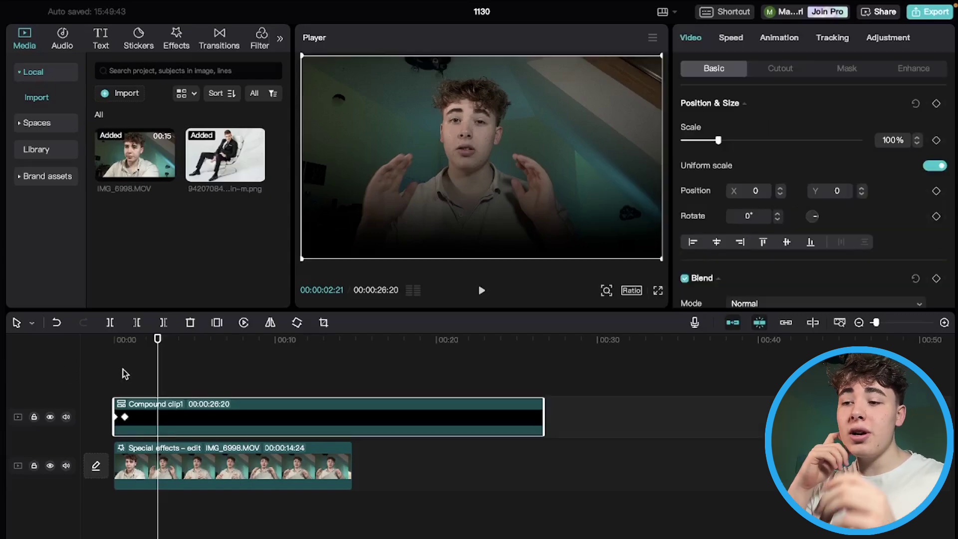
right_click(174, 415)
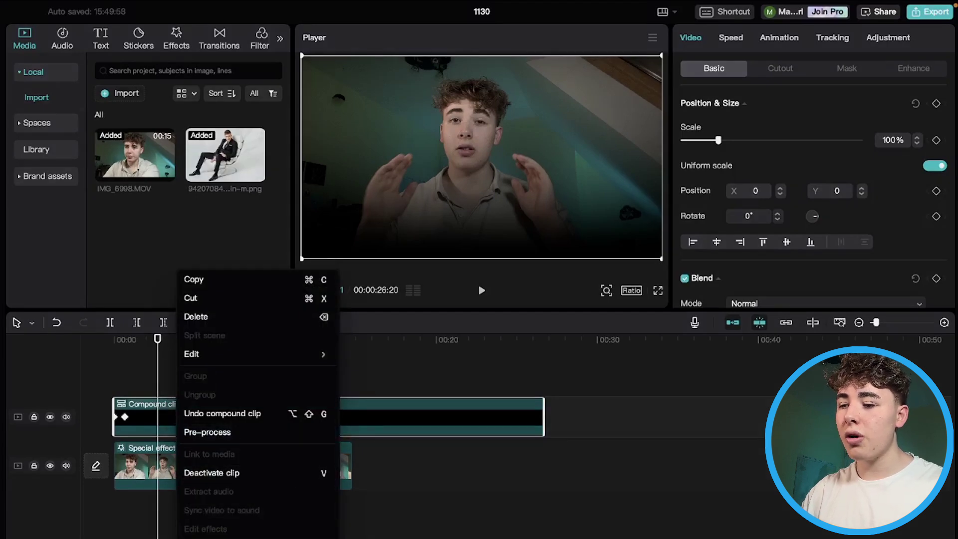
left_click(319, 445)
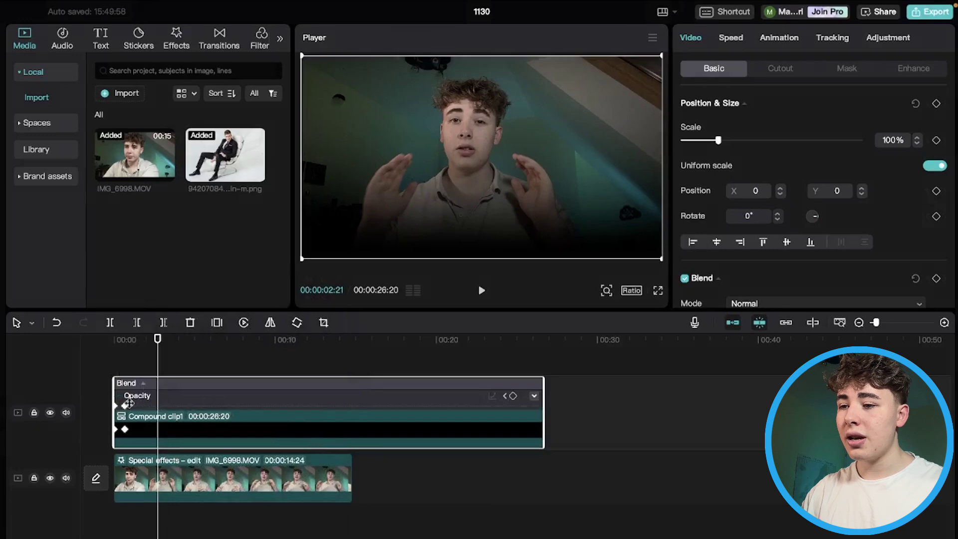
left_click(534, 396)
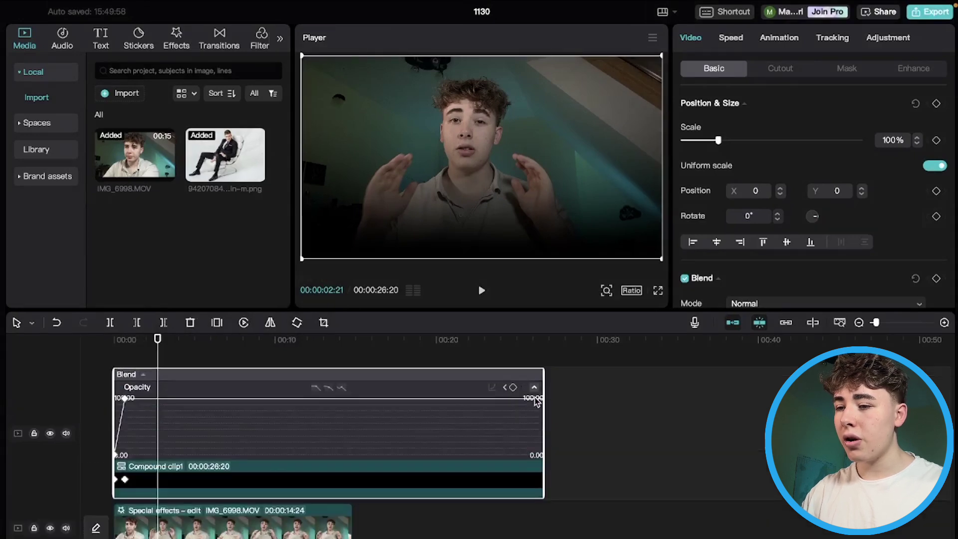
left_click(124, 398)
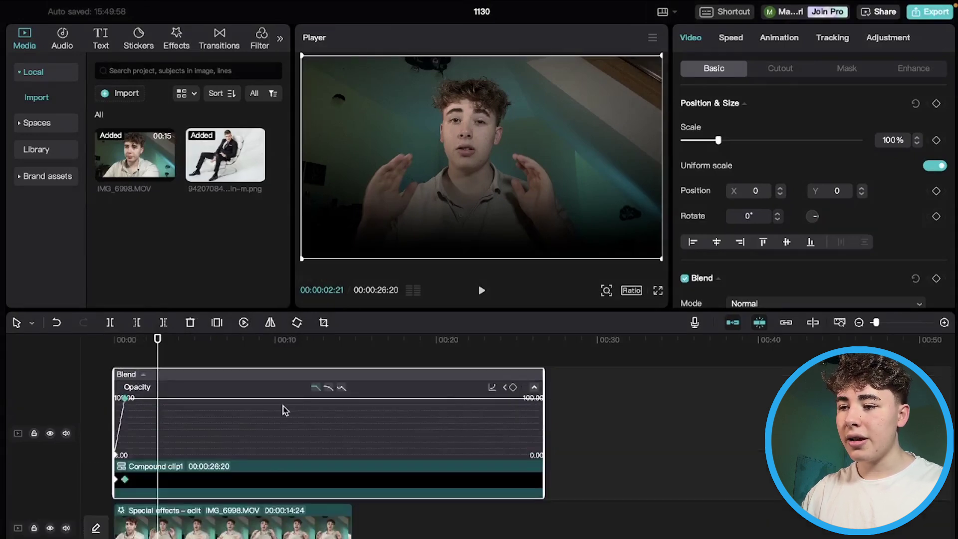
left_click(328, 389)
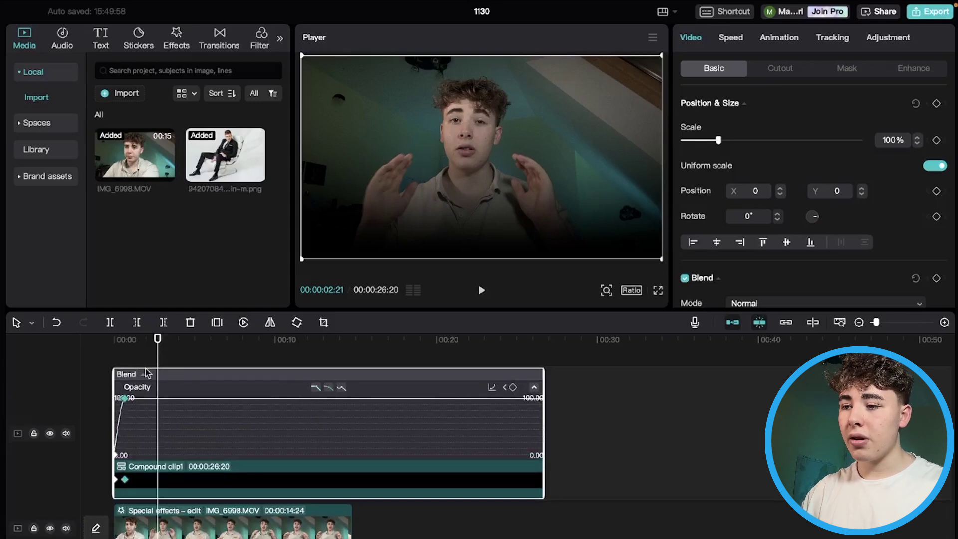
Step: Apply the second curve preset to the opacity keyframe at the clip's start as well, and hide the keyframe graph
scroll(151, 417, "up", 5)
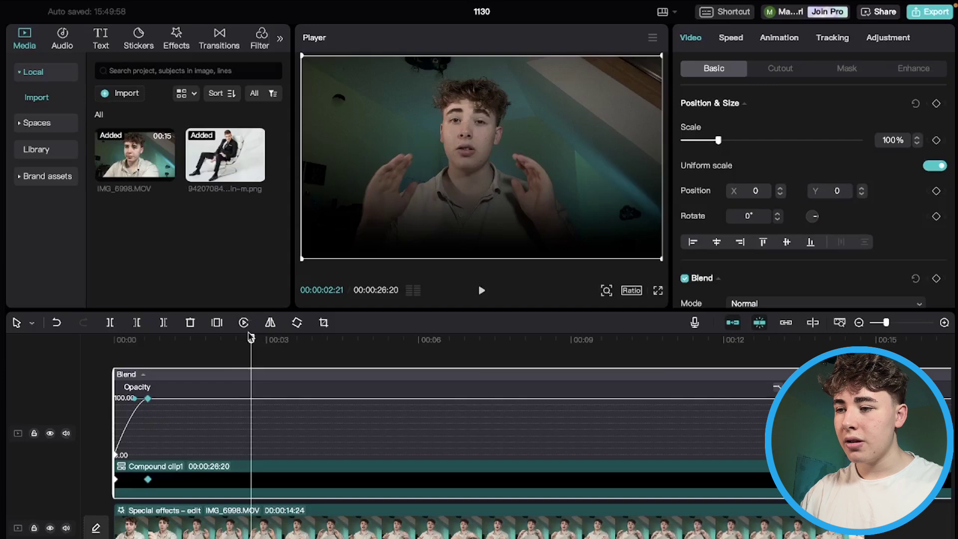
left_click_drag(251, 337, 116, 367)
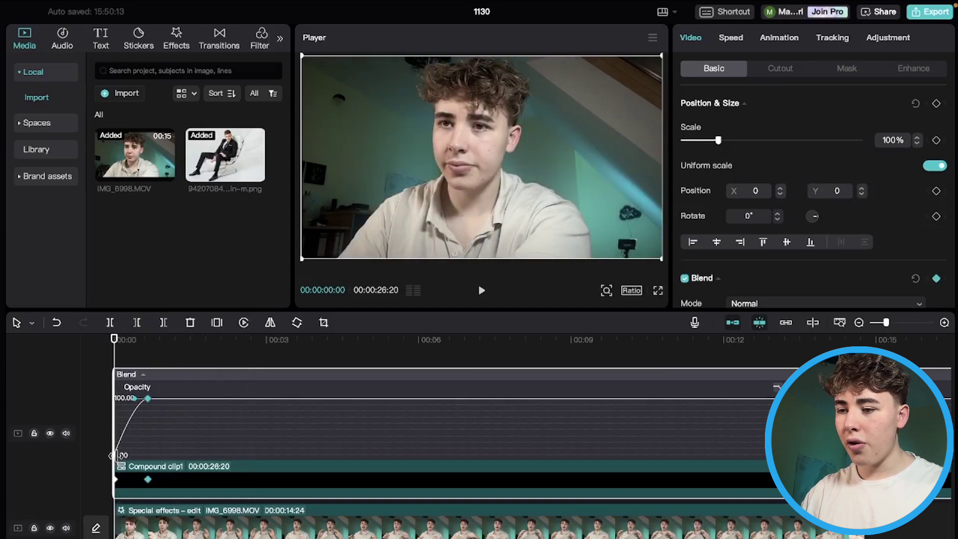
scroll(116, 451, "down", 1)
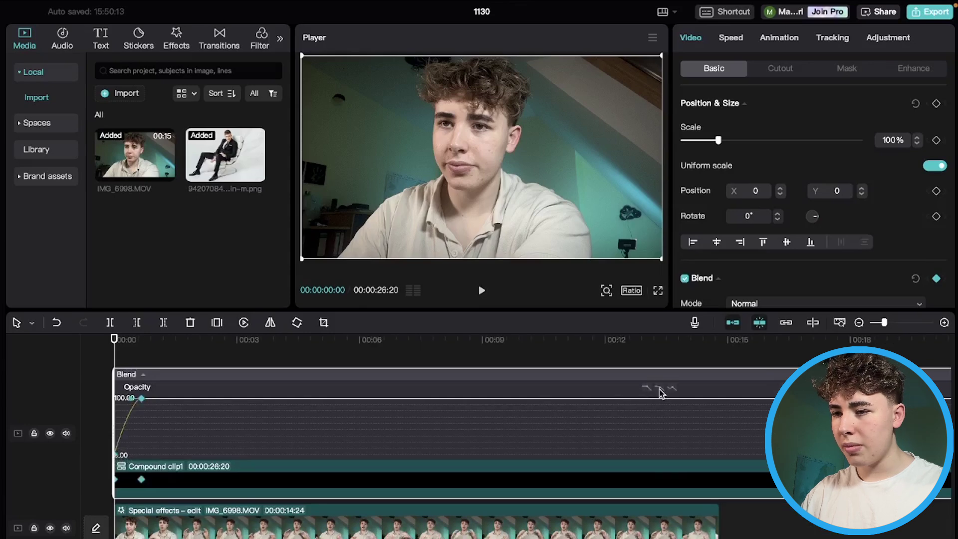
scroll(119, 461, "up", 2)
scroll(119, 462, "down", 3)
left_click(639, 389)
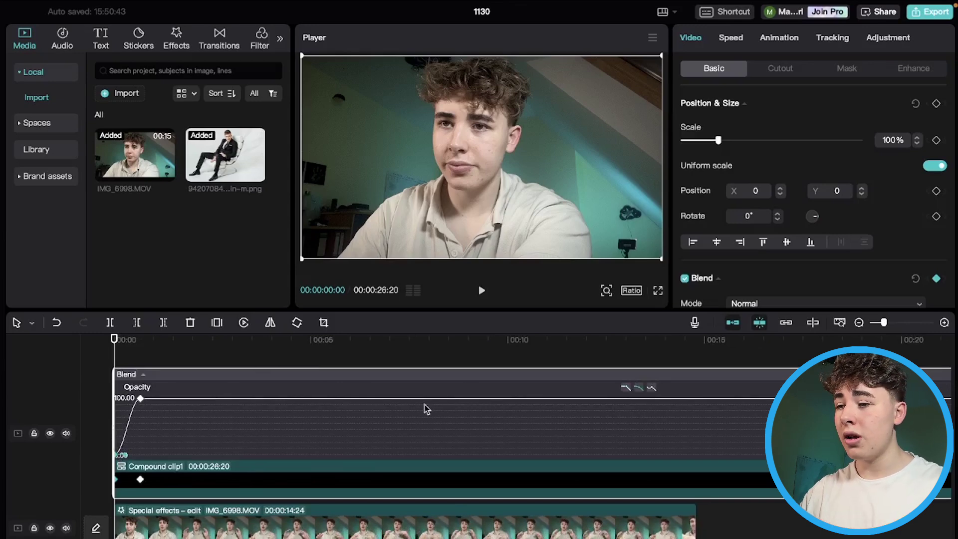
right_click(264, 480)
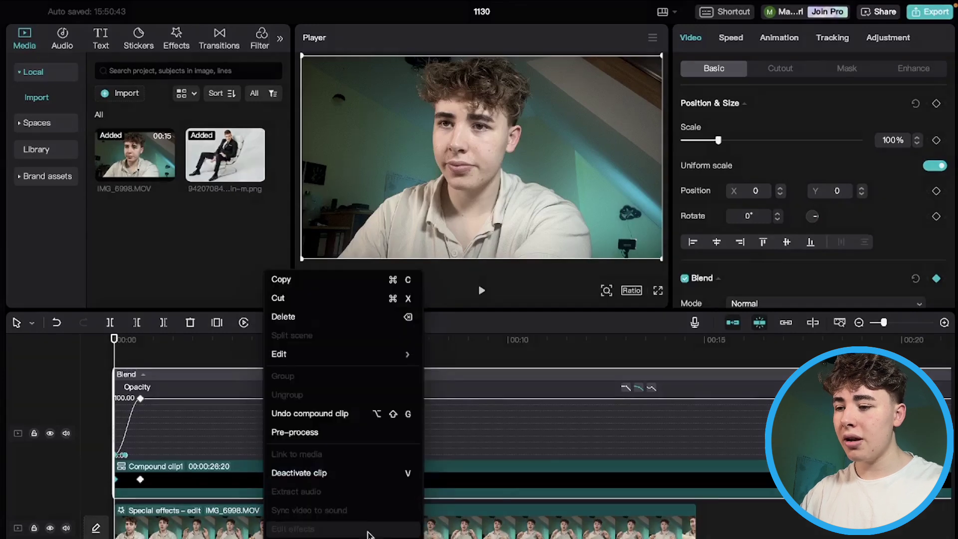
left_click(283, 534)
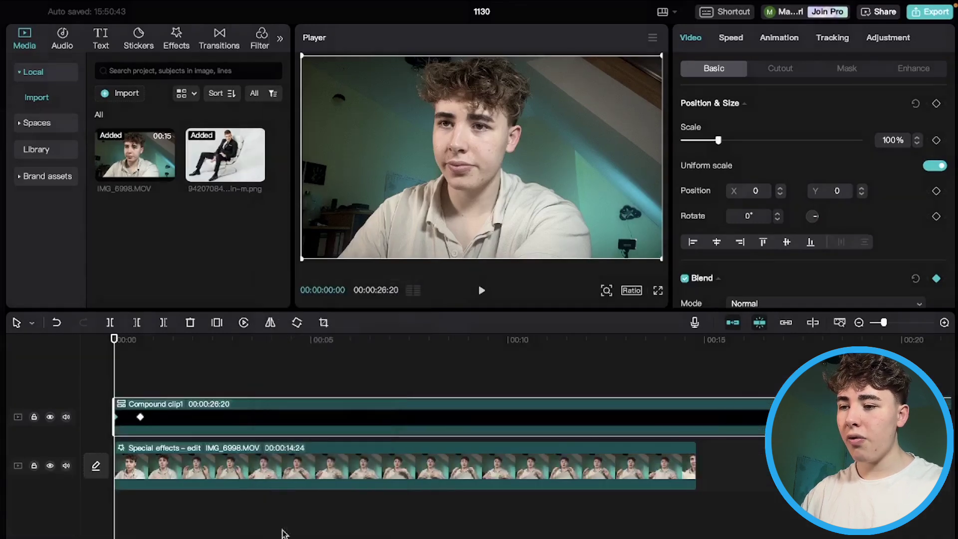
Step: Play back the smoothed fade-in from the timeline start, pausing at 00:00:01:15
left_click(128, 391)
key("space")
key("space")
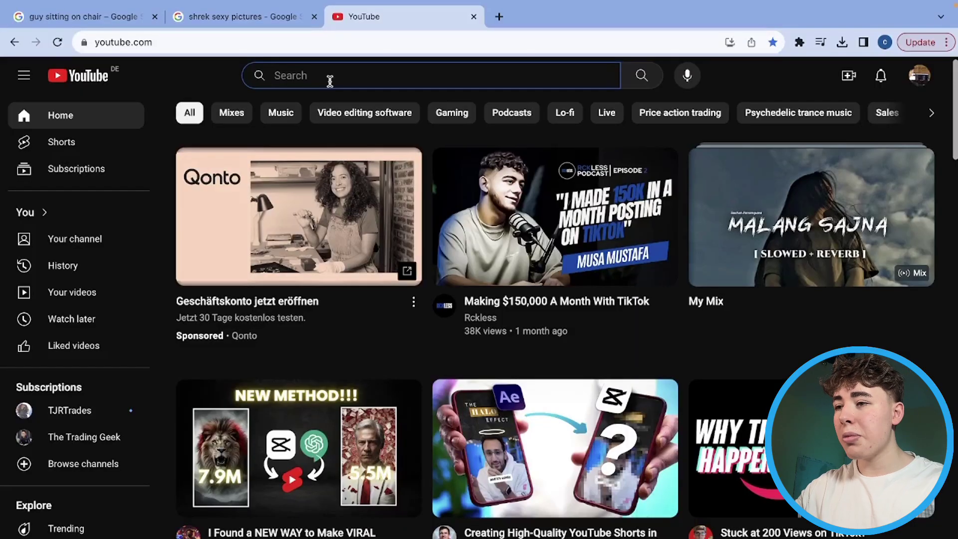
Step: Search YouTube in the browser for "iman gadzhi", open the channel's Videos page and take a screenshot of it
type("im")
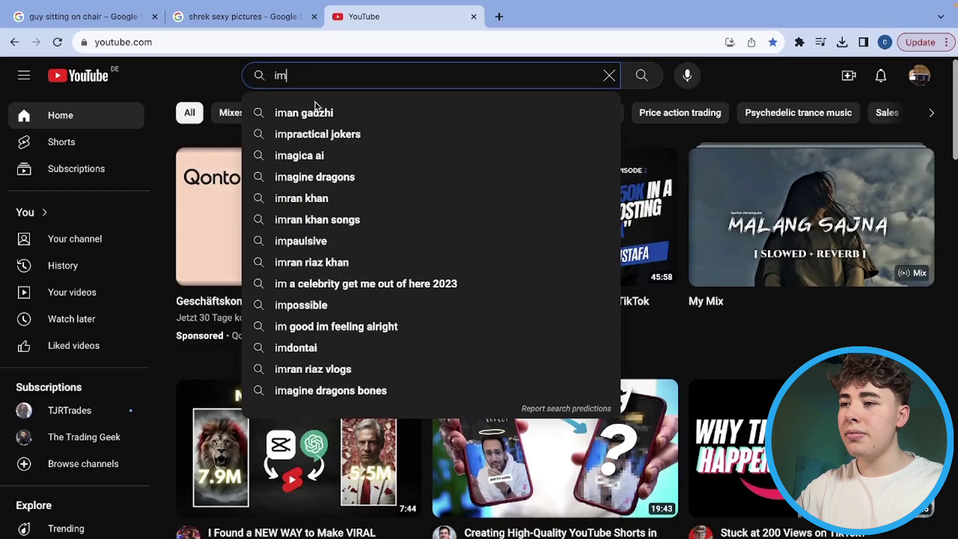
left_click(307, 113)
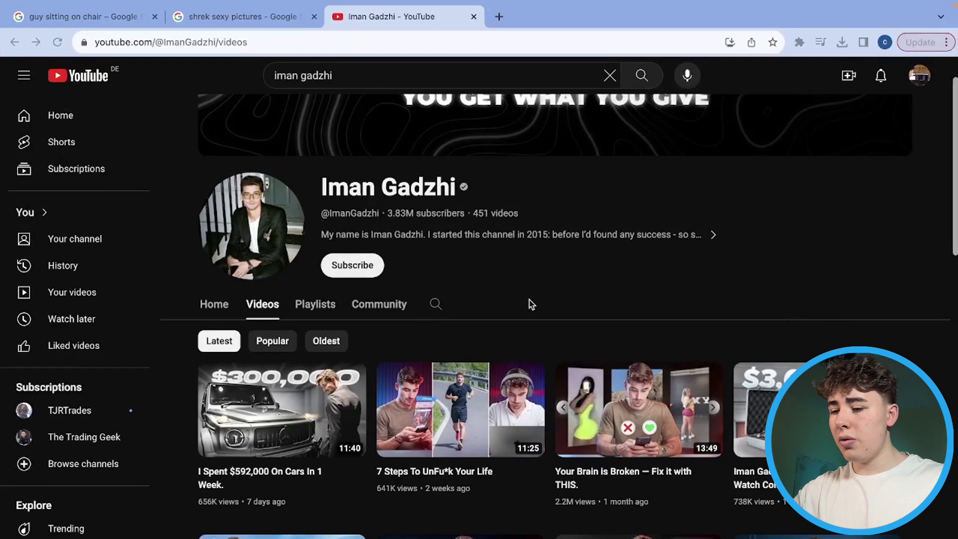
key("super+shift+3")
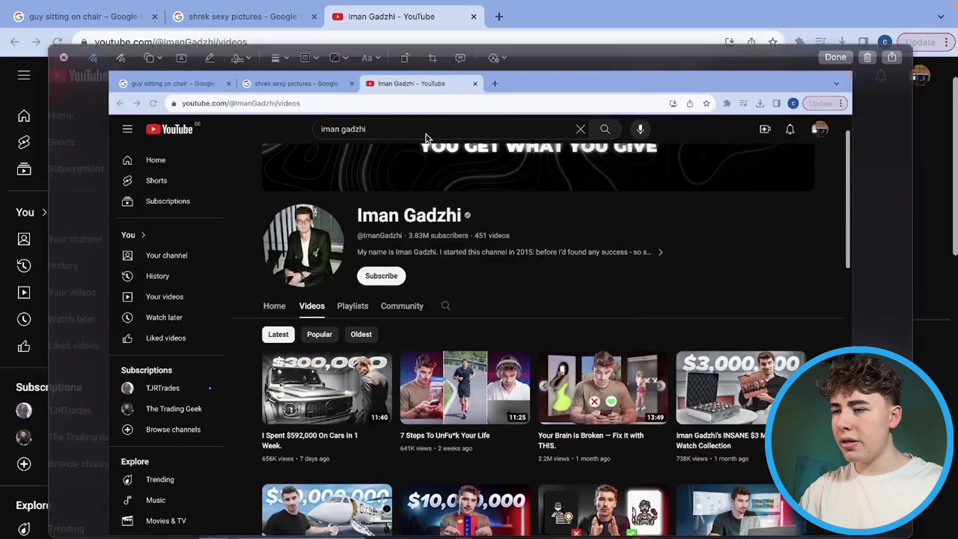
Step: Crop the screenshot to the first three video thumbnails with their titles and save it
left_click(433, 58)
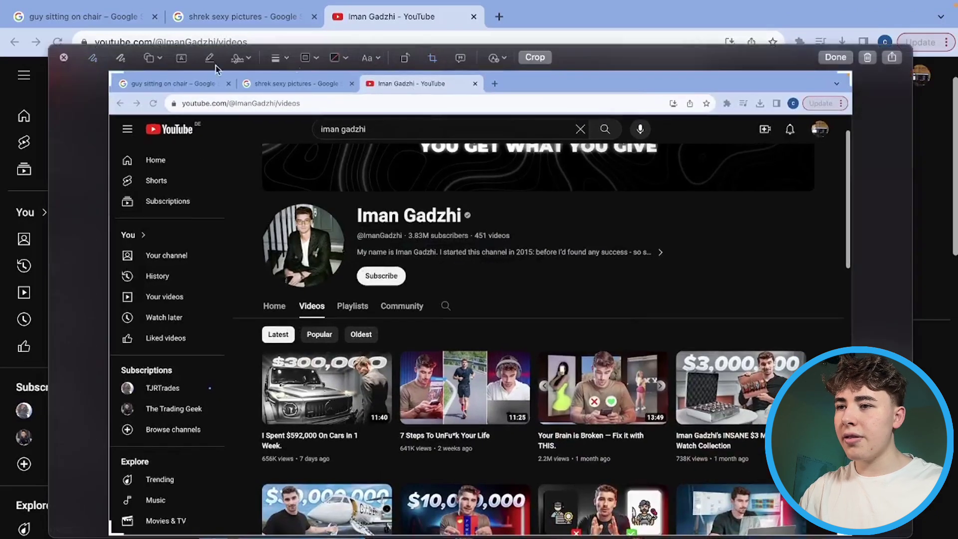
left_click_drag(111, 77, 256, 343)
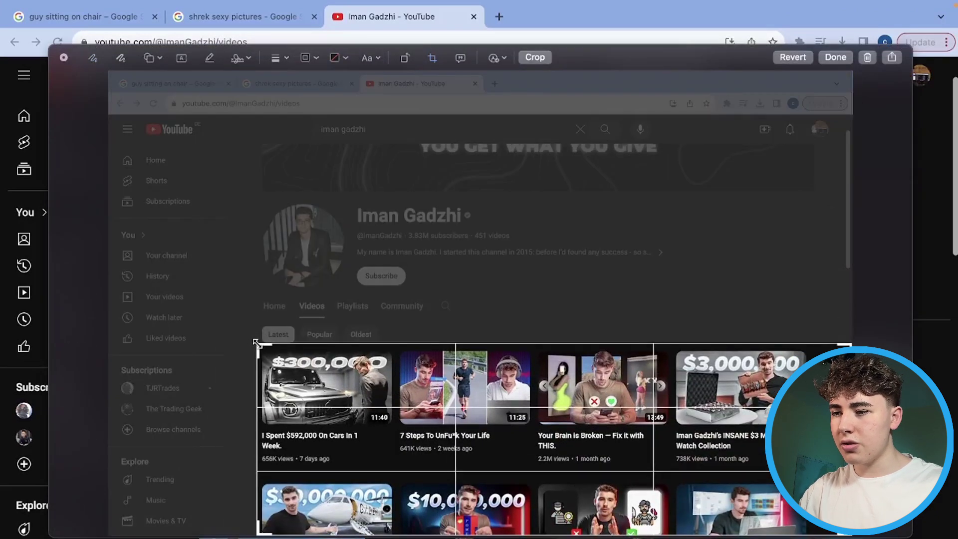
left_click_drag(852, 534, 672, 468)
left_click(835, 57)
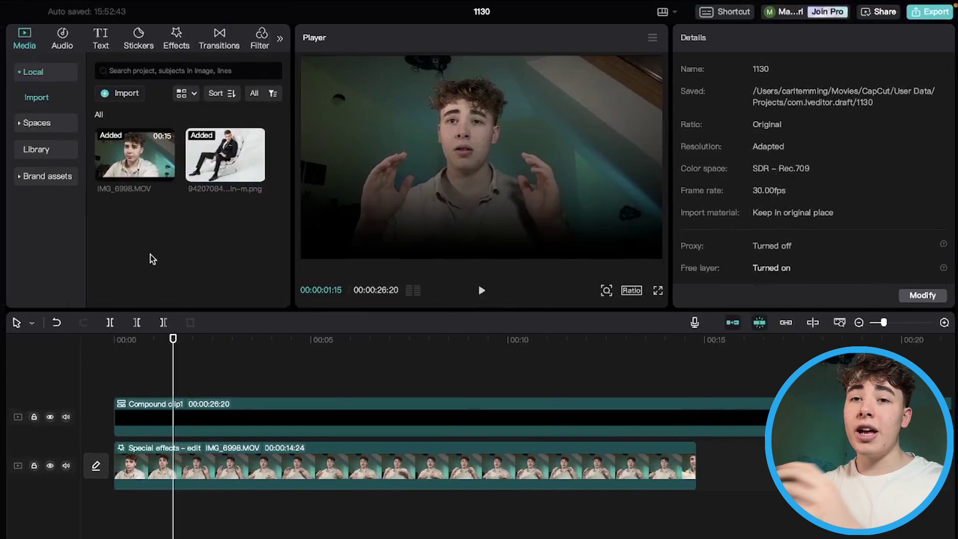
Step: Switch to CapCut and place the cropped screenshot on a new track above the compound clip, starting at 00:00:01:15
mouse_move(32, 2)
left_click(38, 27)
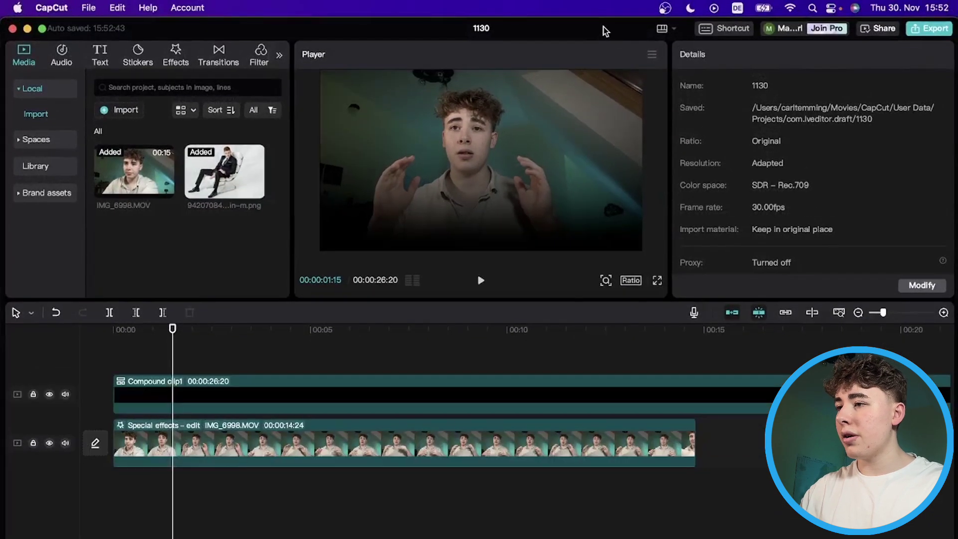
left_click_drag(605, 30, 445, 38)
left_click_drag(915, 205, 549, 394)
left_click_drag(165, 46, 325, 40)
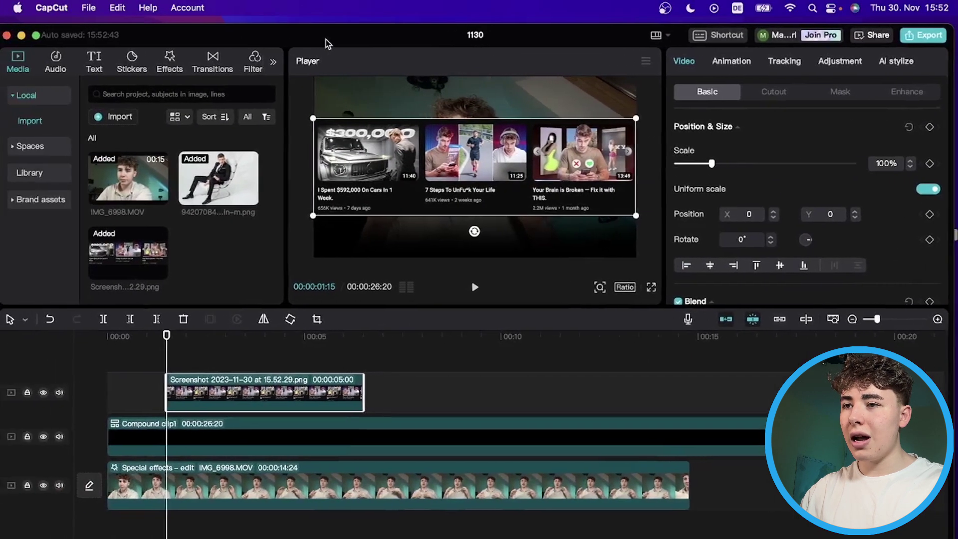
Step: Give the screenshot clip a solid golden-yellow canvas background using the second colour swatch
left_click(43, 36)
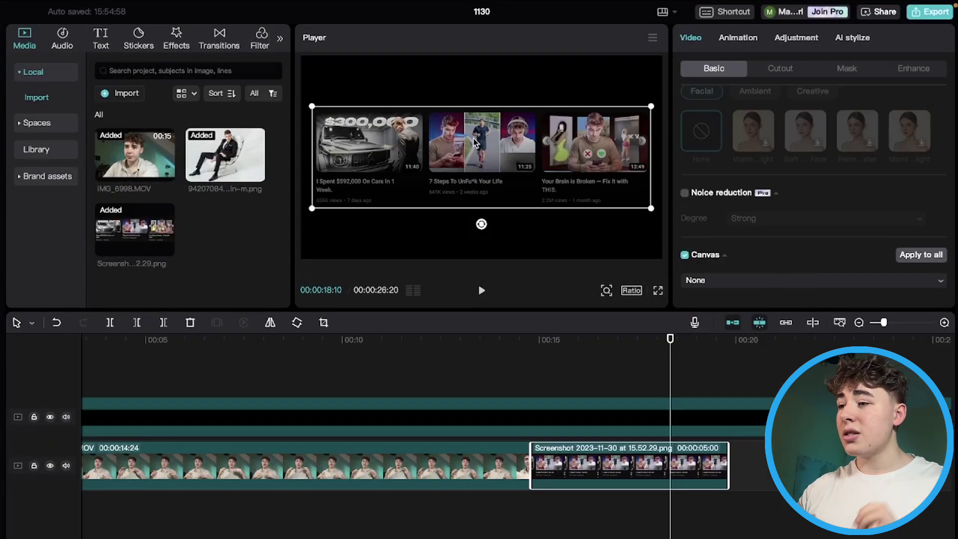
left_click(713, 281)
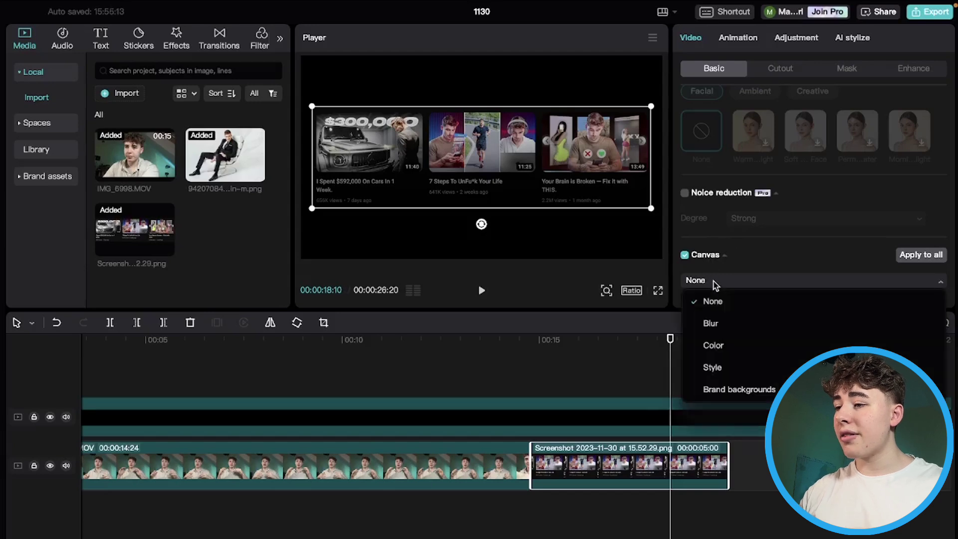
left_click(718, 345)
scroll(754, 255, "down", 5)
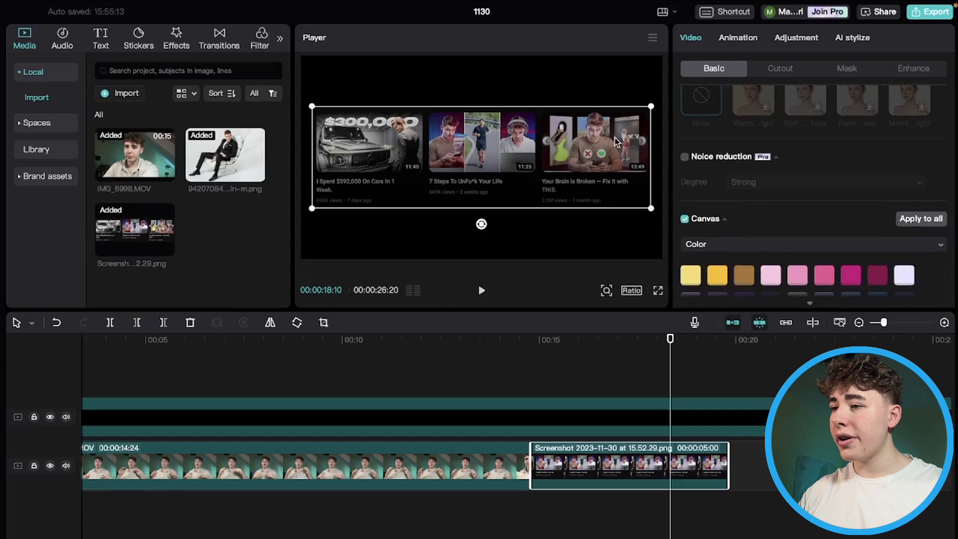
left_click(719, 278)
scroll(741, 273, "down", 2)
scroll(741, 272, "up", 2)
left_click(692, 273)
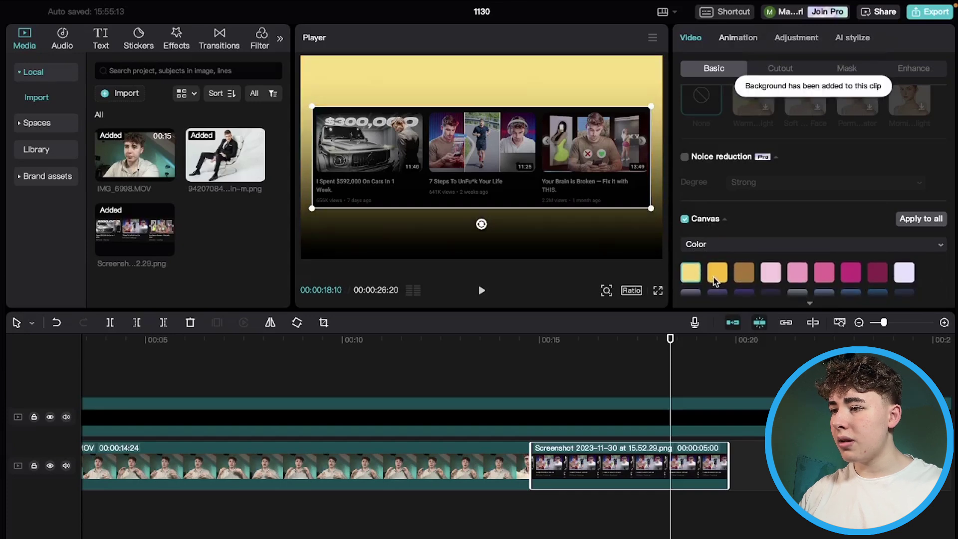
left_click(716, 276)
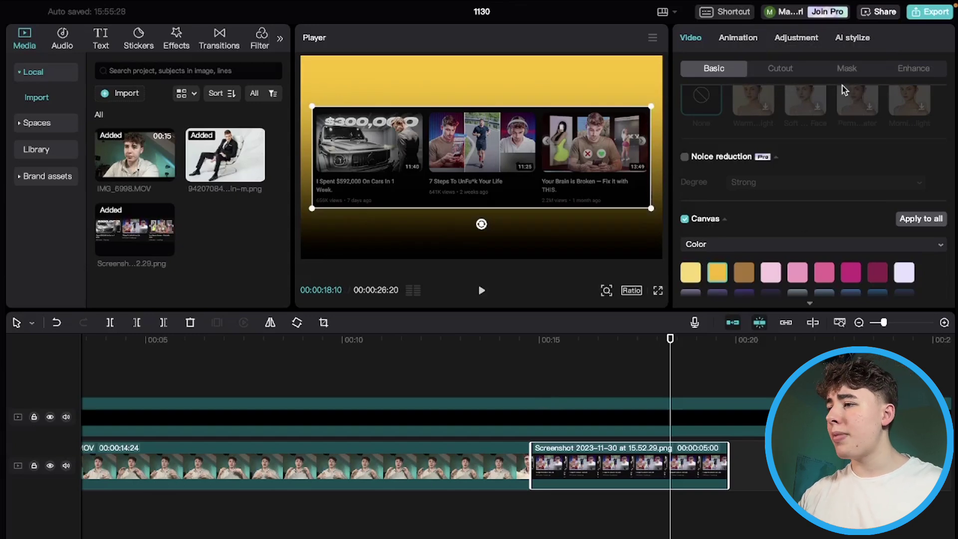
Step: Apply a rectangle mask of 493 × 283 around the first thumbnail at X -537, Y 66, with corners rounded to 20
left_click(847, 69)
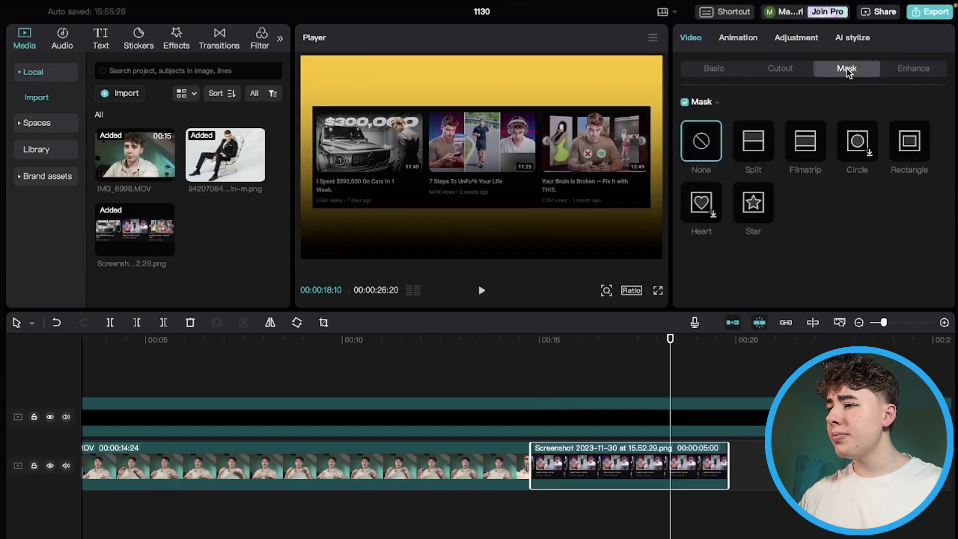
left_click(905, 148)
left_click_drag(522, 159, 440, 158)
mouse_move(397, 132)
left_mouse_down()
mouse_move(399, 113)
mouse_move(405, 132)
left_mouse_up()
left_click_drag(487, 148, 422, 144)
scroll(797, 203, "down", 4)
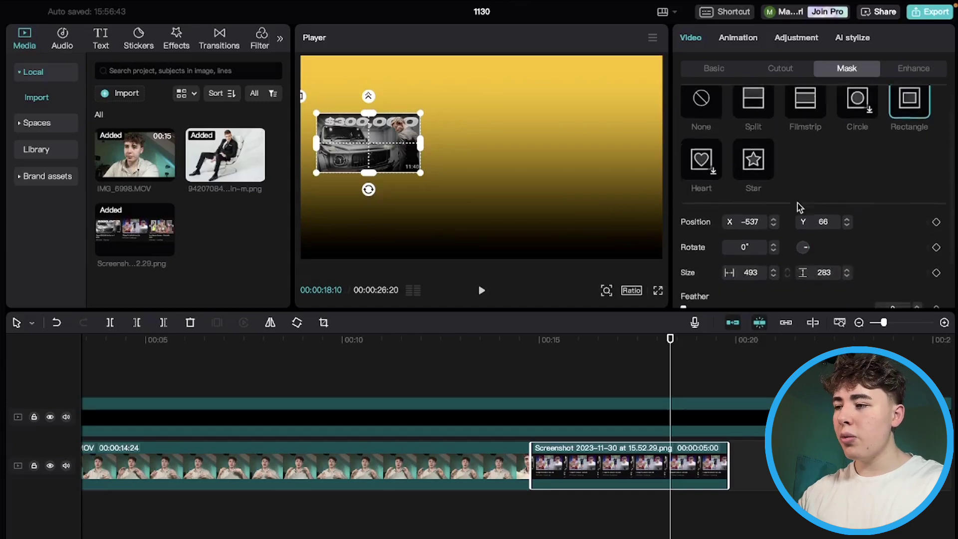
left_click_drag(684, 287, 720, 290)
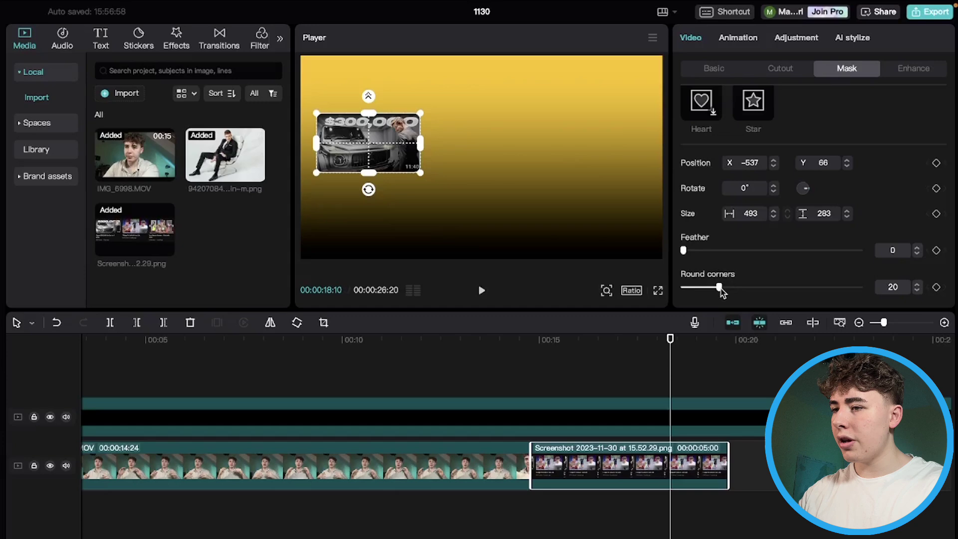
Step: Export the frame showing the masked first thumbnail as a still image named Image 1
left_click(533, 364)
left_click(571, 389)
left_click(580, 456)
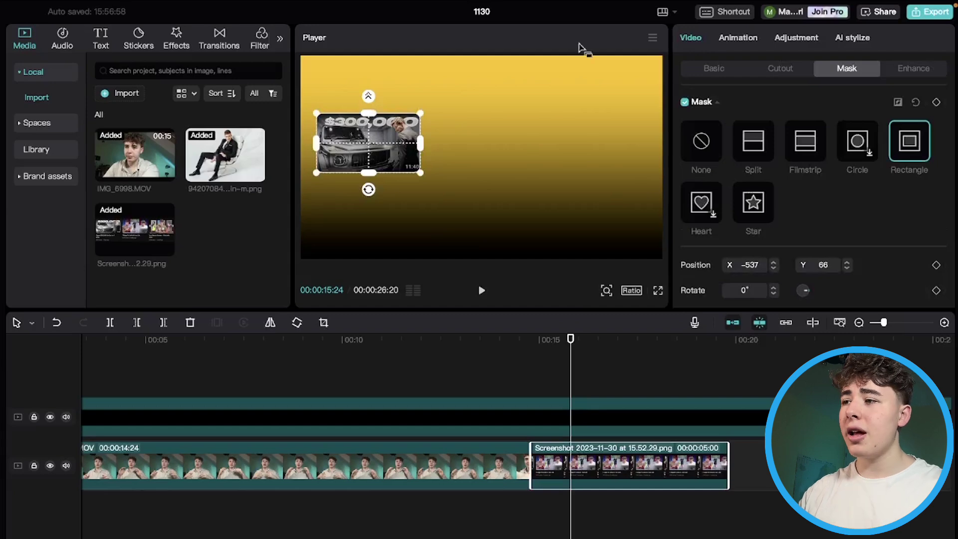
left_click(653, 39)
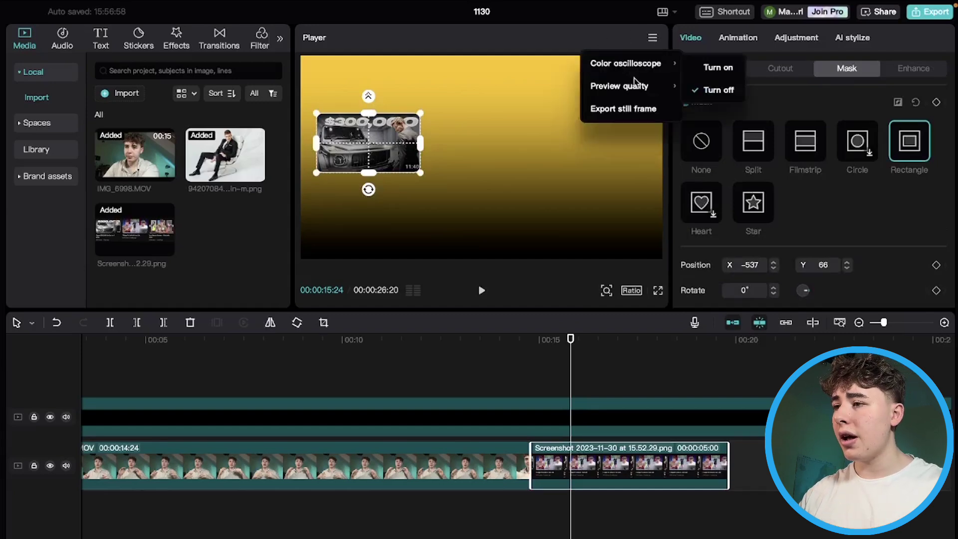
left_click(625, 109)
left_click(657, 382)
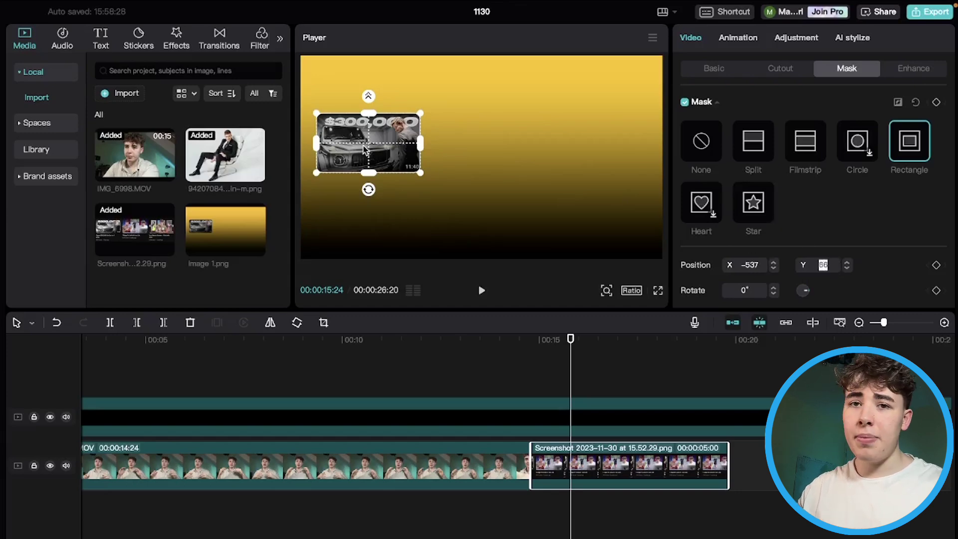
Step: Move the mask onto the middle thumbnail at X 0, Y 66 and export the frame as the still Image 2
left_click_drag(365, 150, 469, 151)
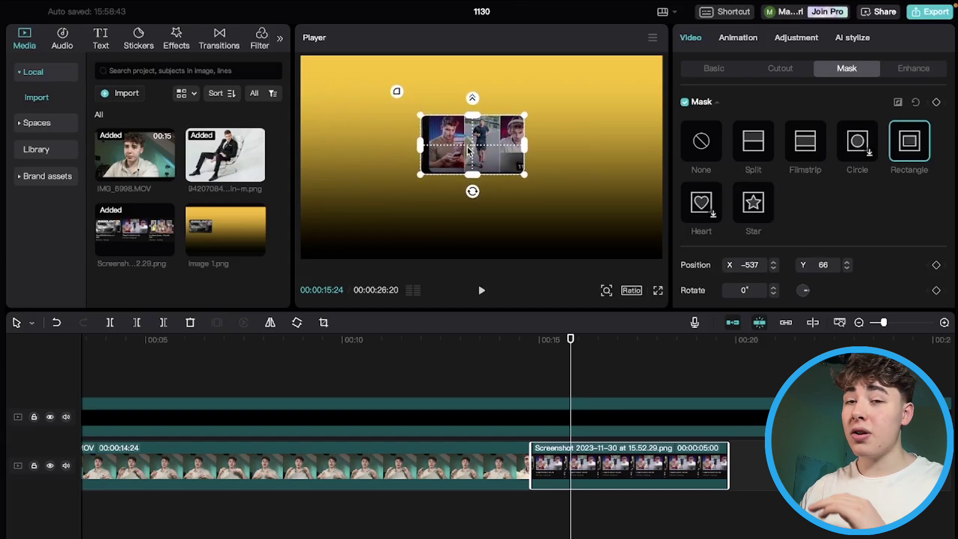
left_click_drag(466, 148, 475, 148)
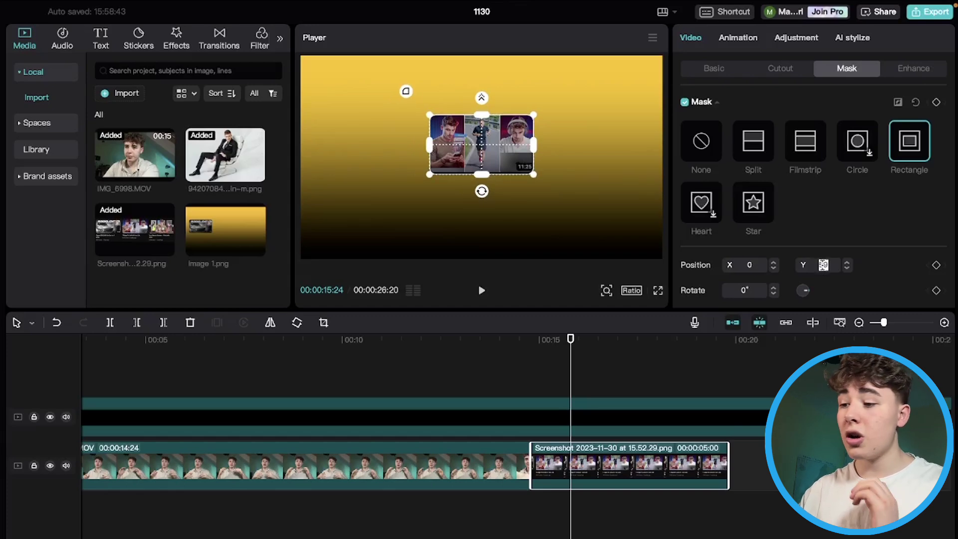
key("Return")
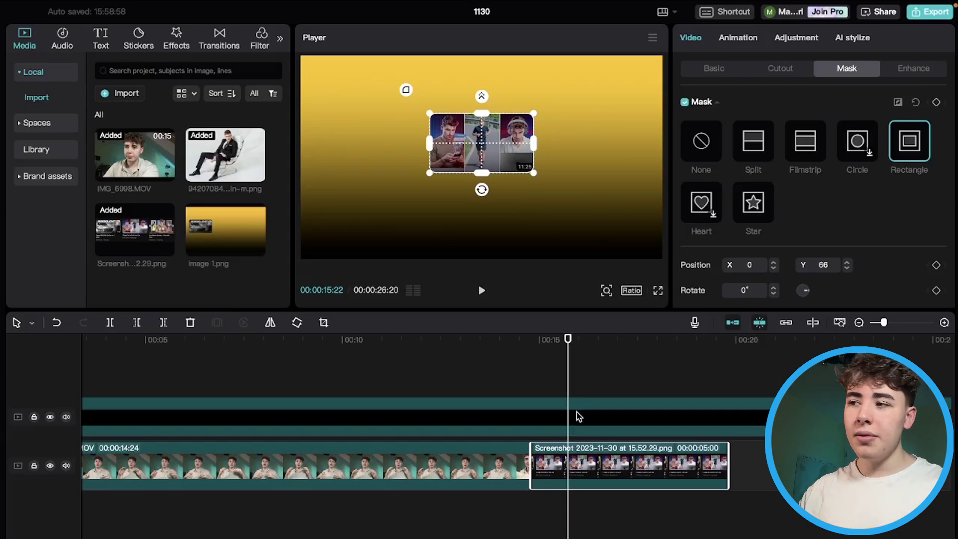
left_click(653, 37)
left_click(619, 99)
left_click(659, 383)
Step: Move the mask onto the third thumbnail at X 542, Y 66 and export the frame as the still Image 3
left_click_drag(481, 143, 599, 143)
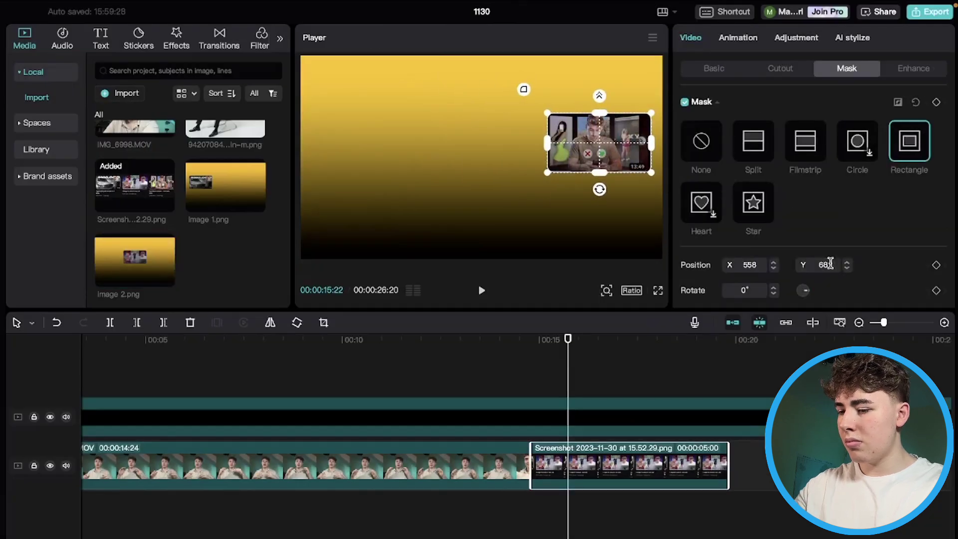
left_click(548, 412)
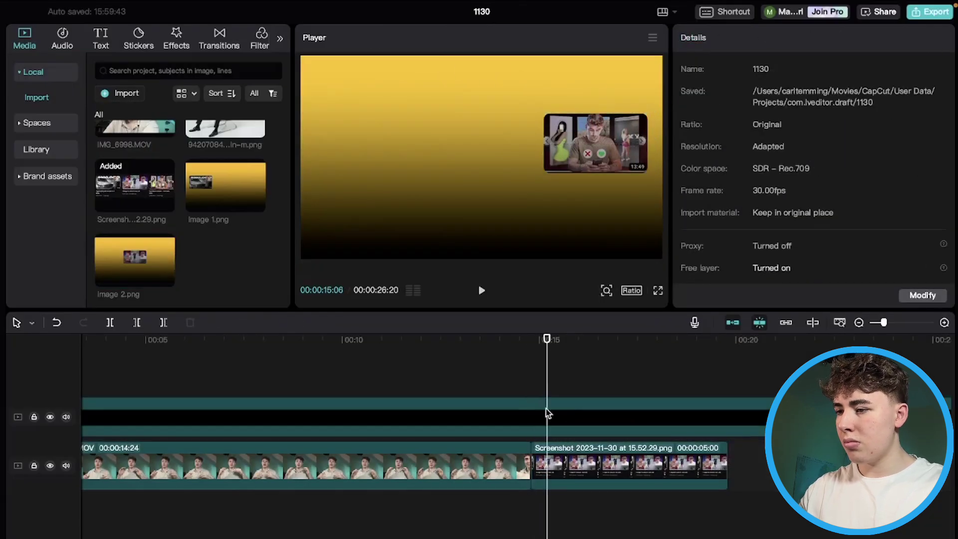
left_click(546, 408)
left_click(653, 38)
left_click(639, 108)
left_click(659, 383)
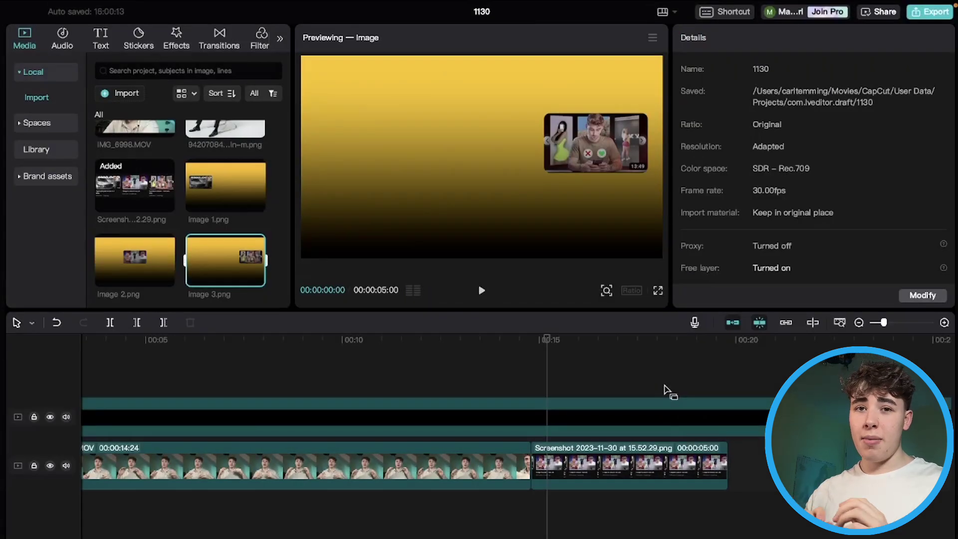
Step: Fit the rectangle mask around the first video's title at X -580, Y -135 and export the frame as a still image
left_click(569, 501)
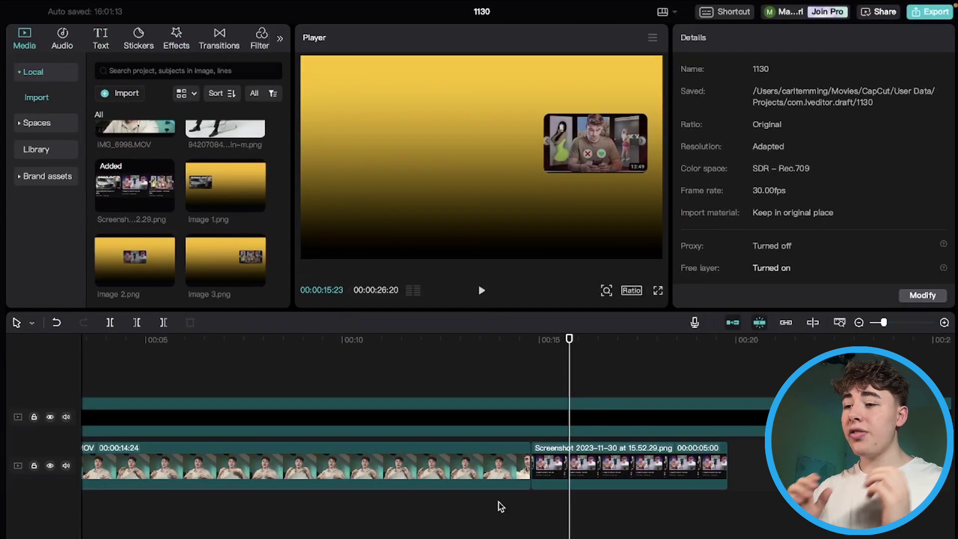
left_click(605, 456)
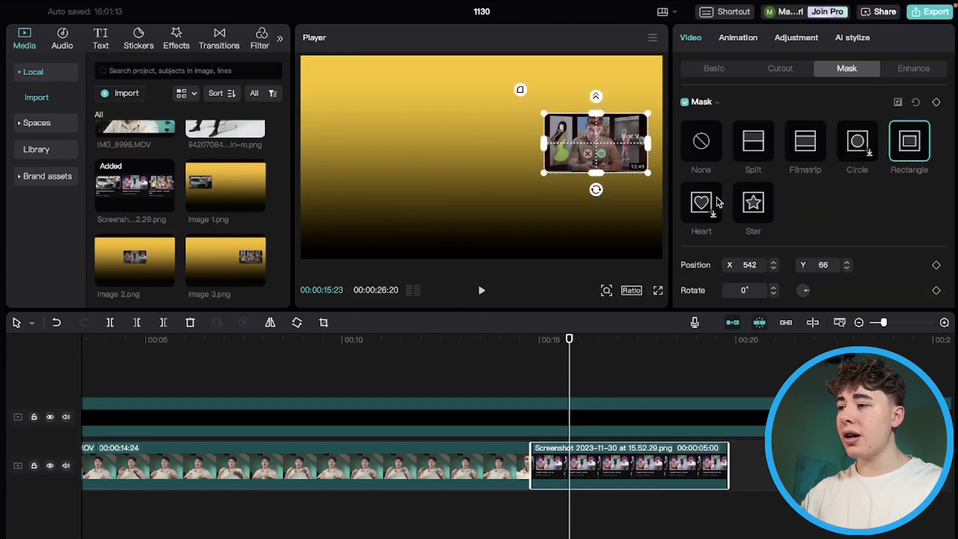
left_click(909, 145)
left_click_drag(495, 150, 411, 172)
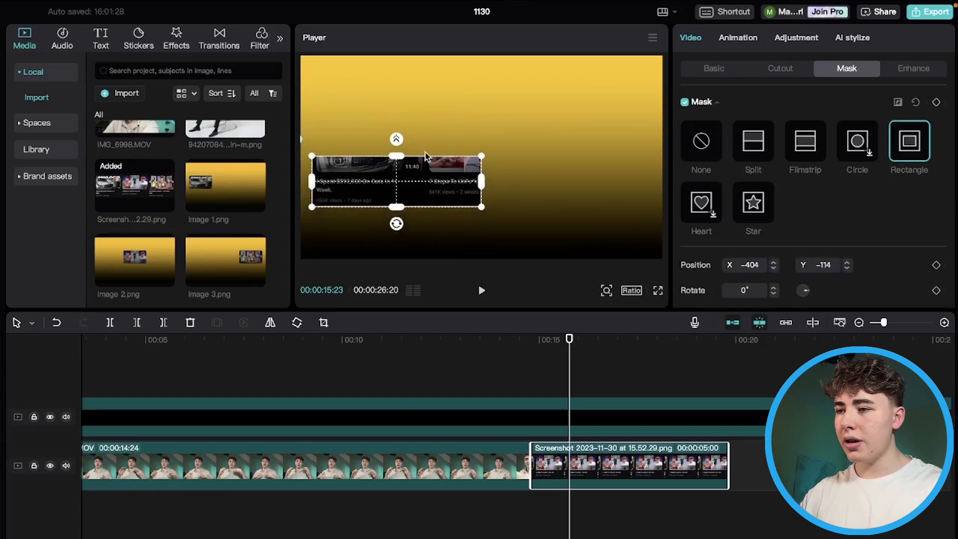
left_click_drag(483, 159, 442, 166)
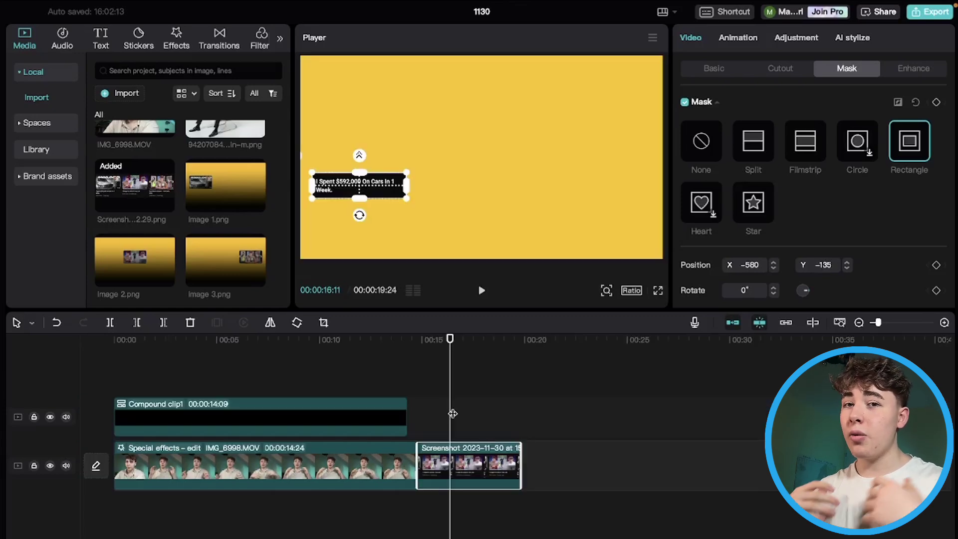
left_click(653, 38)
left_click(626, 112)
left_click(601, 244)
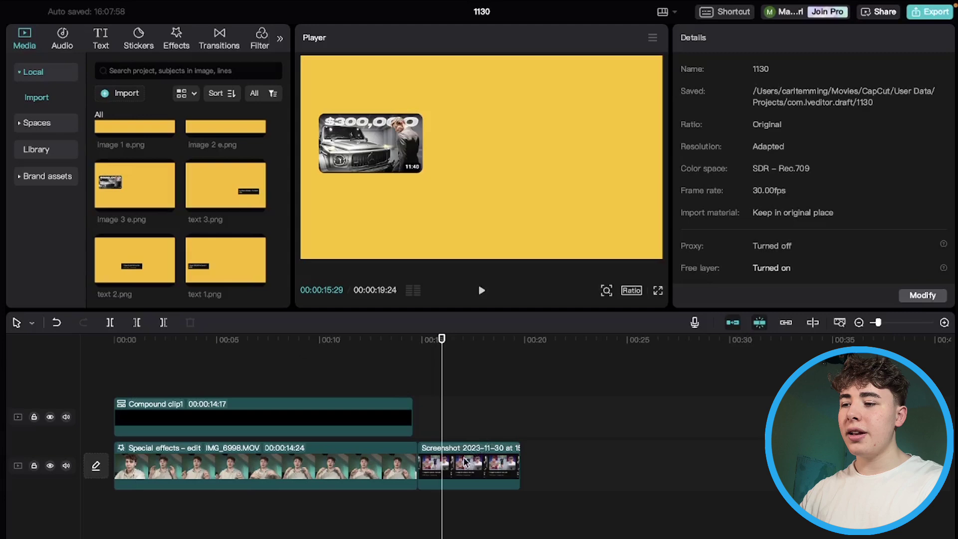
Step: Delete the screenshot clip and place image 3 e.png on a new track above the compound clip, extended to the video's end at 00:00:14:24
left_click(464, 463)
key("Delete")
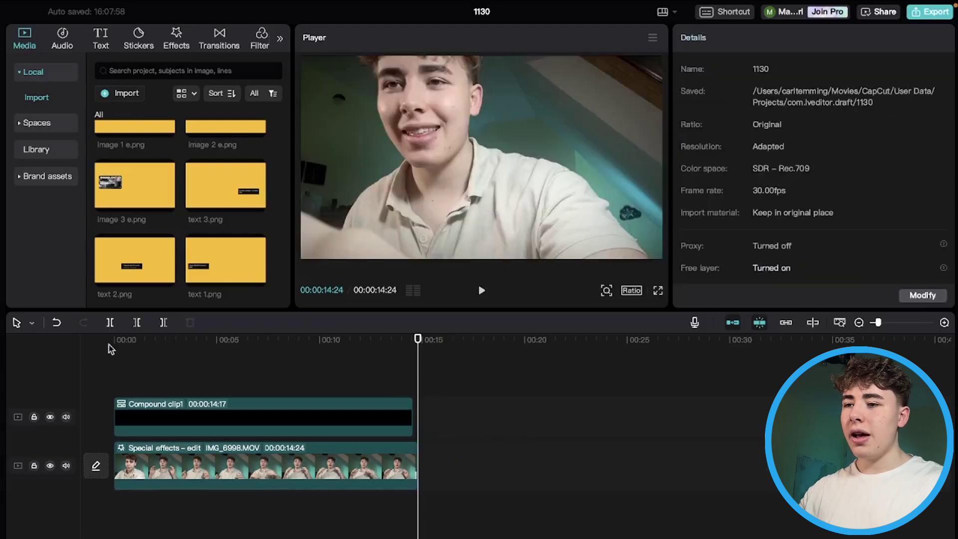
scroll(137, 194, "up", 3)
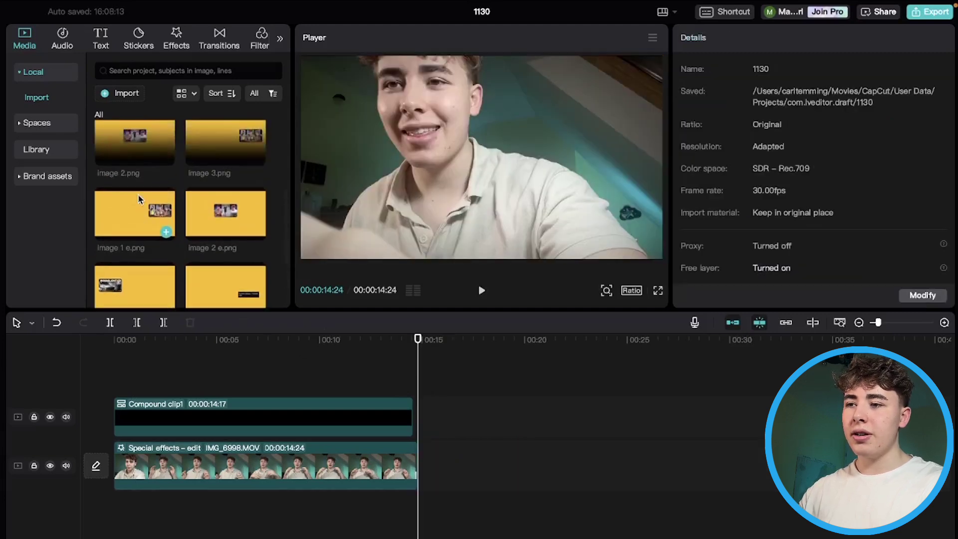
left_click_drag(129, 172, 148, 403)
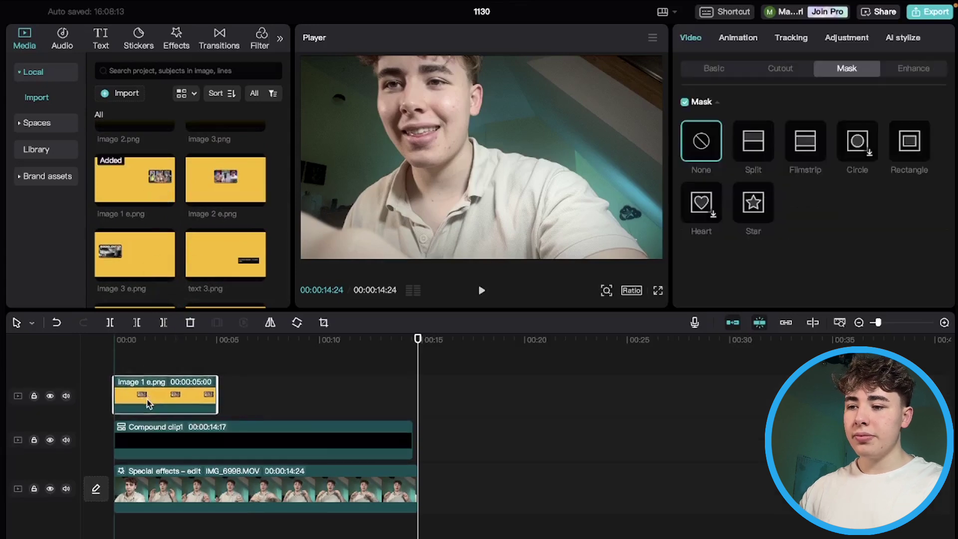
left_click_drag(218, 393, 414, 394)
left_click(402, 430)
scroll(415, 438, "up", 2)
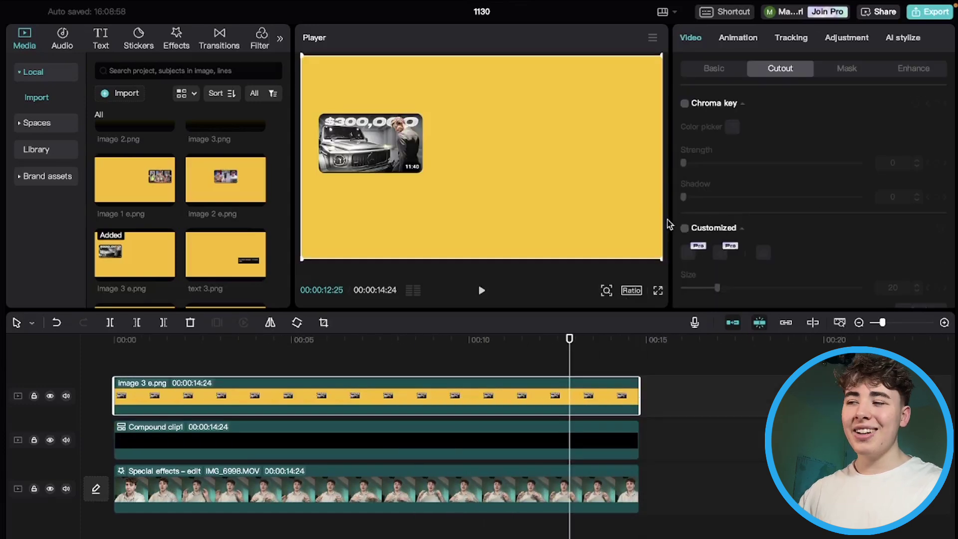
Step: Key out the yellow background of image 3 e.png with Chroma key at strength 4
left_click(685, 103)
left_click(733, 128)
left_click(547, 146)
left_click_drag(684, 164, 690, 163)
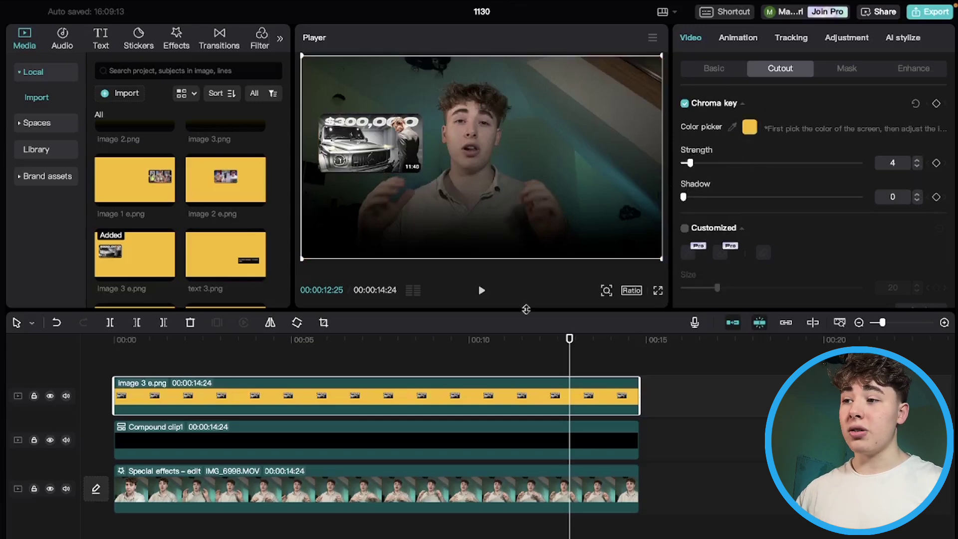
Step: Add text 1.png on a new track above image 3 e.png, starting at the beginning of the timeline
scroll(182, 241, "down", 2)
left_click_drag(253, 274, 169, 365)
left_click_drag(213, 393, 147, 391)
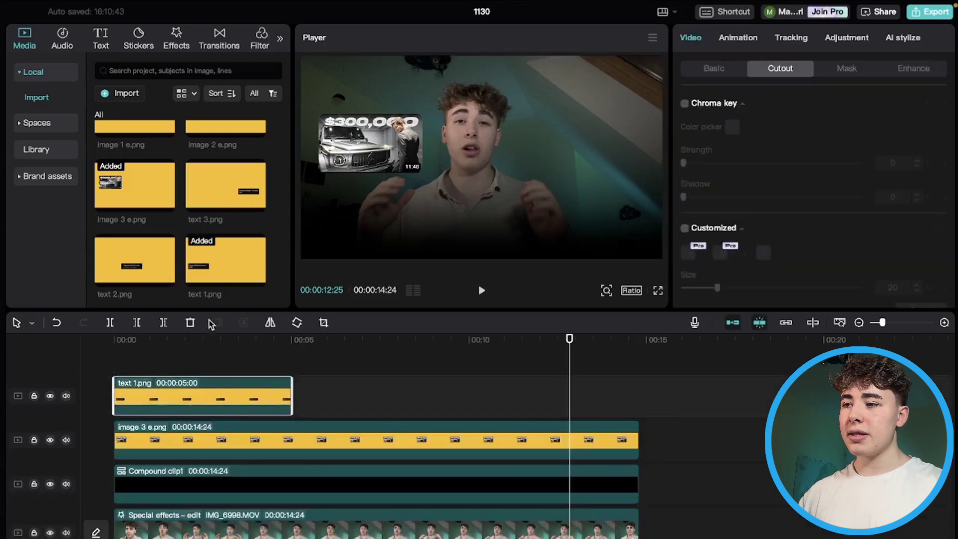
Step: Key out the yellow background of text 1.png with Chroma key at strength 3
left_click(214, 361)
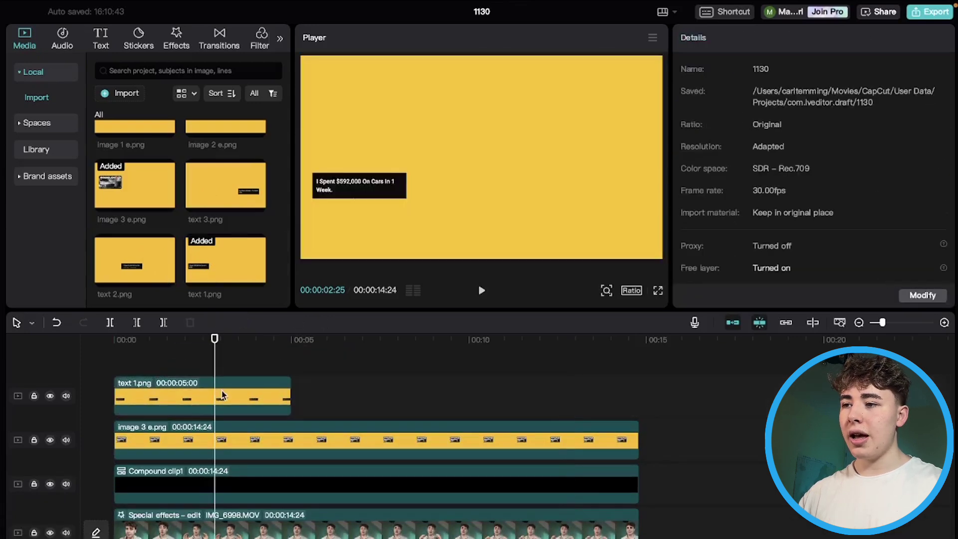
left_click(222, 396)
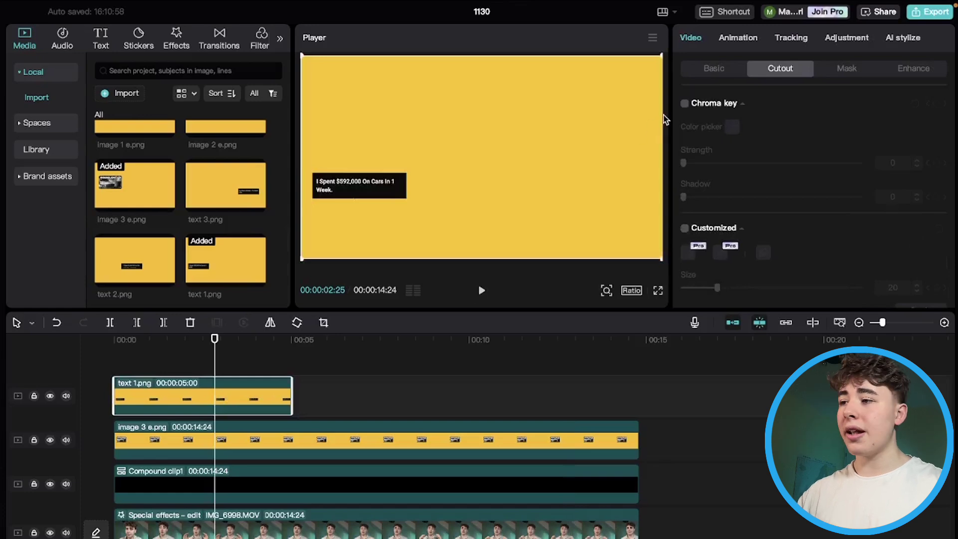
left_click(684, 103)
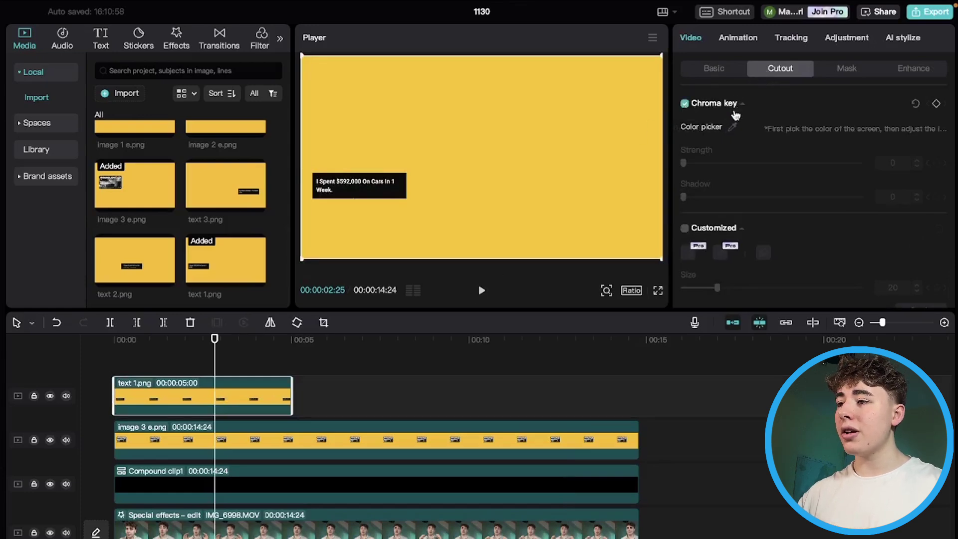
left_click(733, 127)
left_click(555, 121)
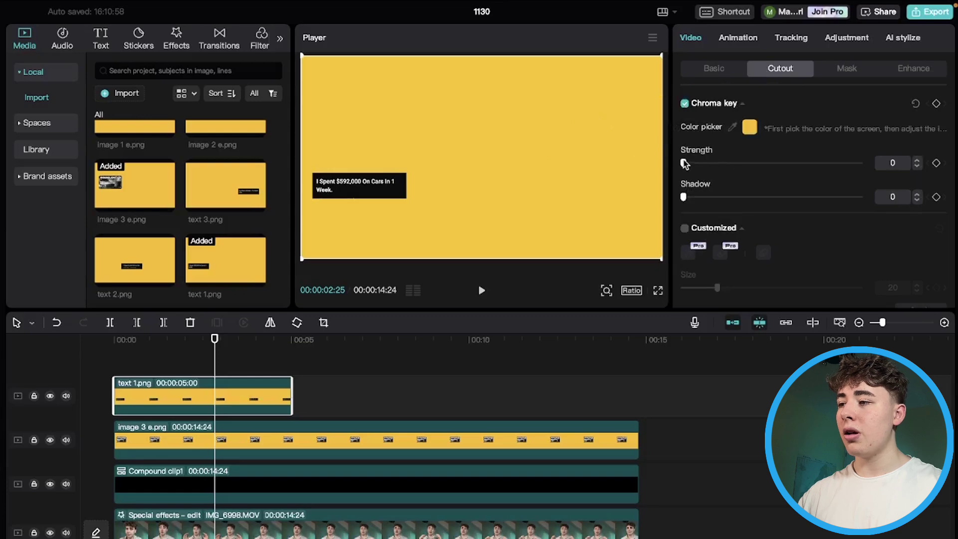
left_click_drag(684, 165, 691, 166)
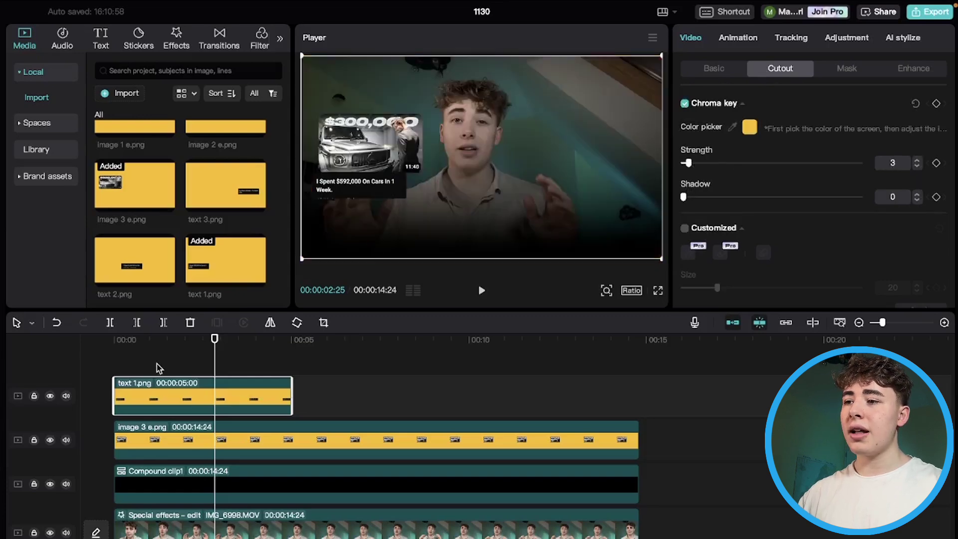
left_click(156, 369)
left_click_drag(154, 373, 172, 373)
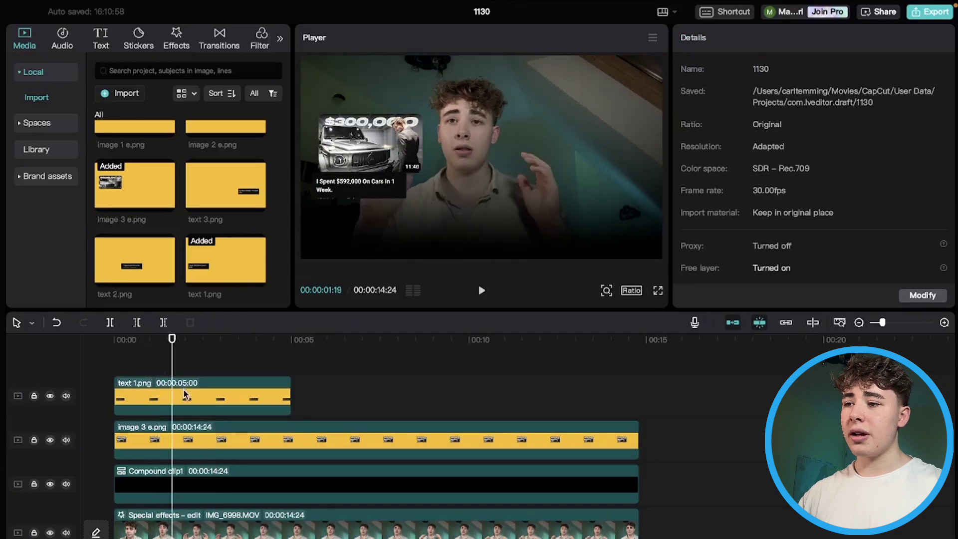
left_click(183, 390)
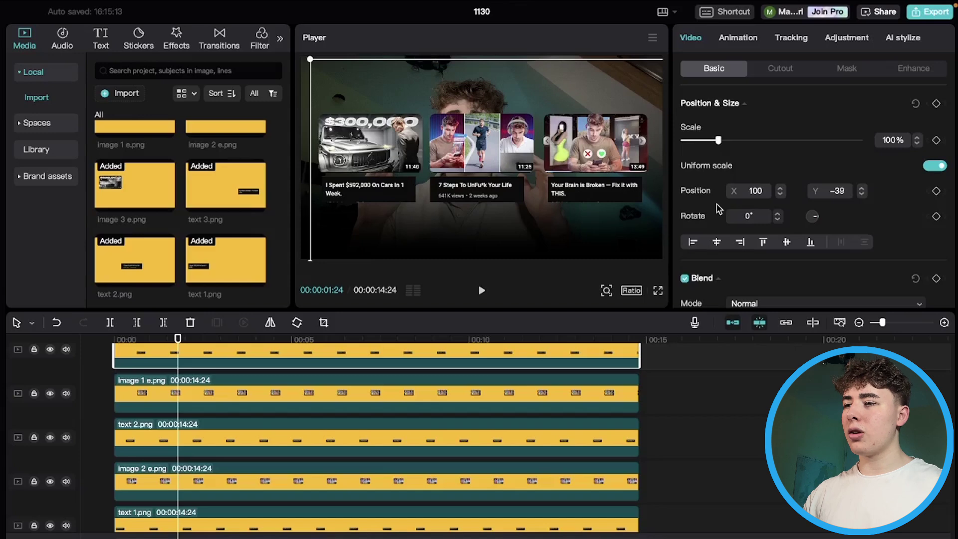
Step: Combine the text 1.png and image 3 e.png clips into one compound clip
scroll(452, 495, "down", 2)
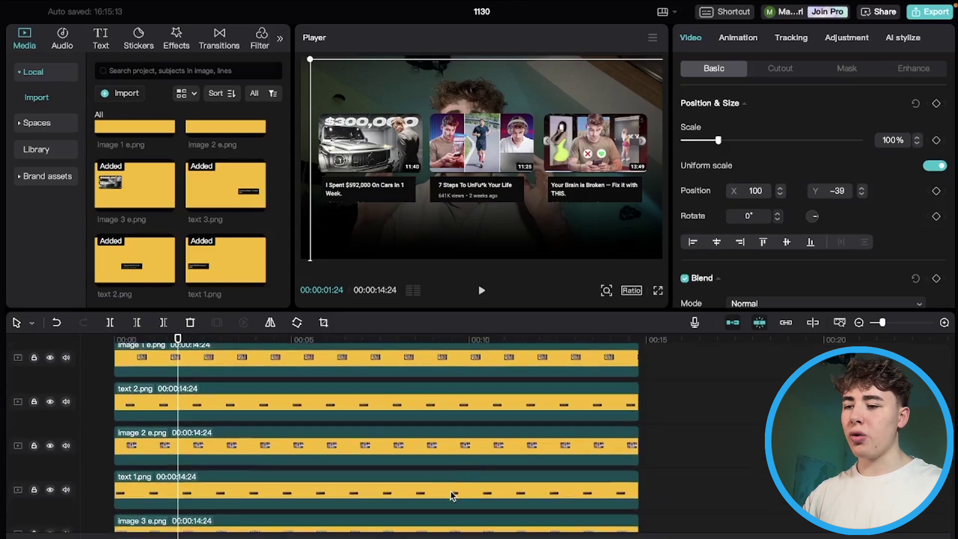
scroll(457, 472, "down", 3)
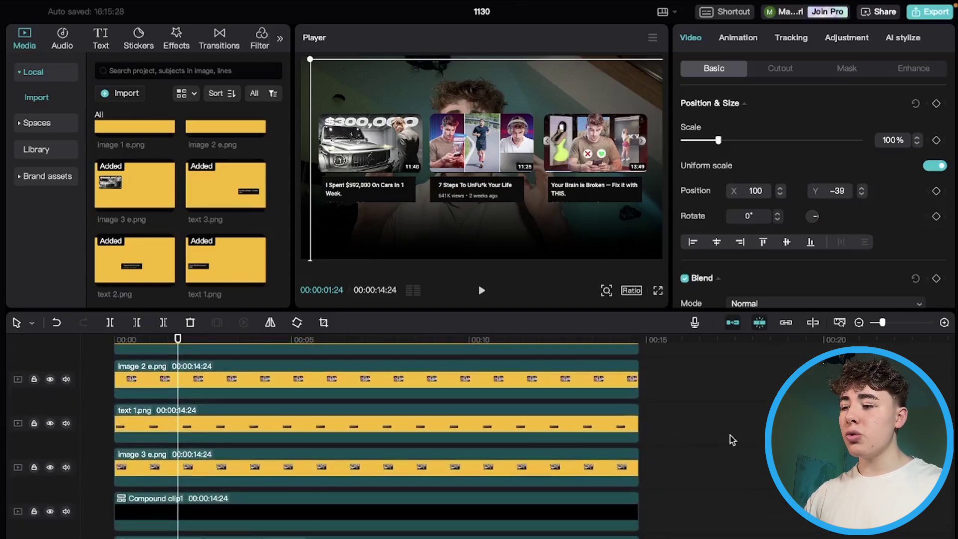
left_click(722, 478)
left_click_drag(703, 471, 550, 428)
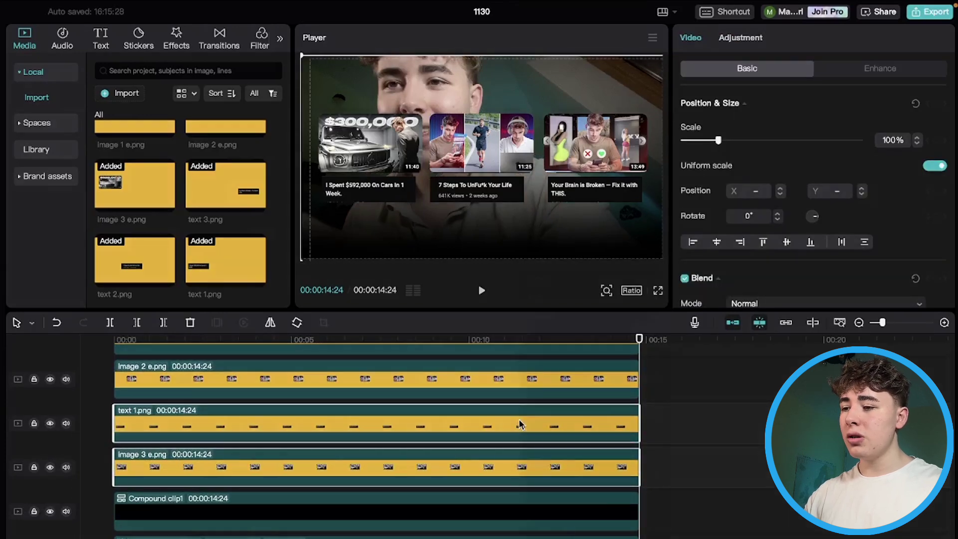
right_click(519, 428)
left_click(718, 451)
right_click(553, 425)
left_click(624, 414)
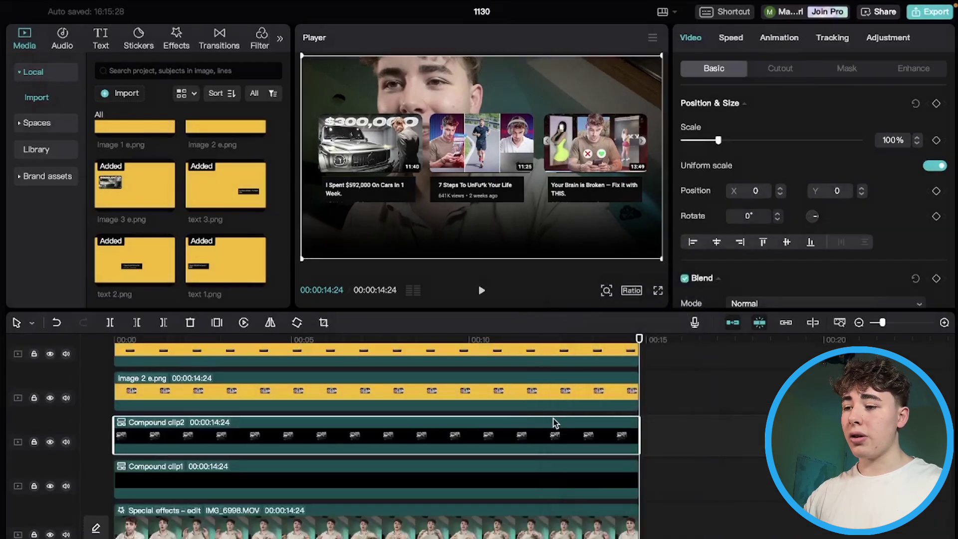
Step: Combine each of the two remaining thumbnail clips with its matching title clip into its own compound clip
scroll(558, 422, "up", 2)
scroll(654, 440, "up", 3)
left_click(624, 459)
left_click(624, 419)
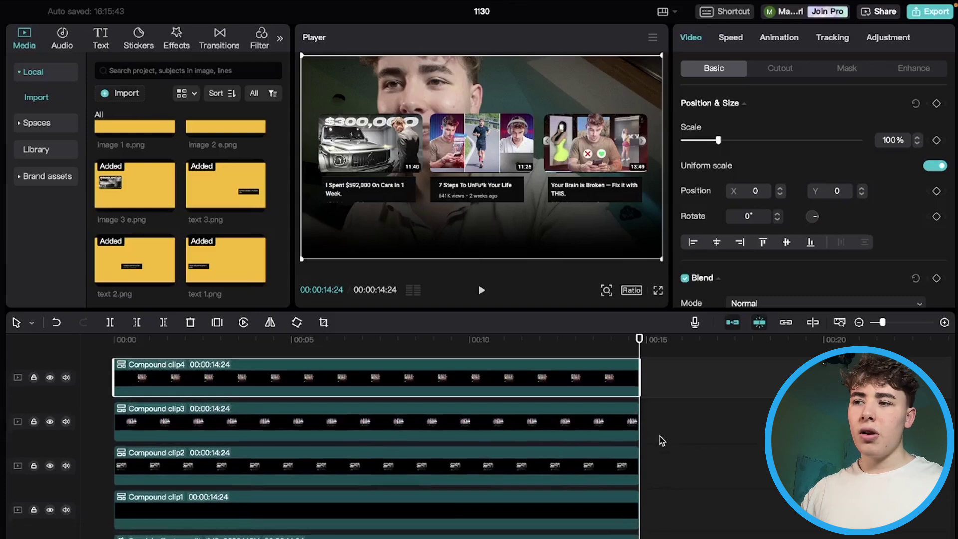
Step: Scale Compound clip2, Compound clip3 and Compound clip4 together to 80% and move them down to Y -581
left_click_drag(677, 385, 553, 510)
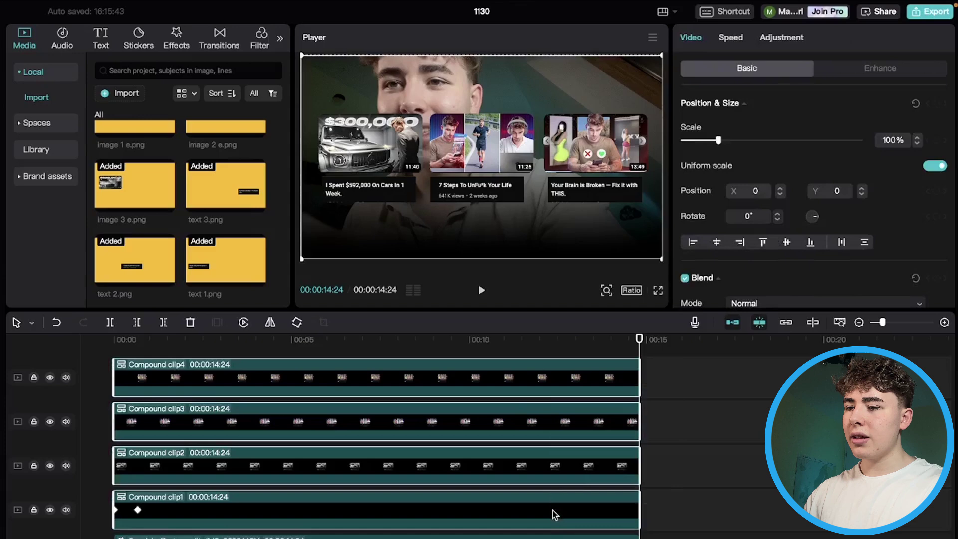
left_click(693, 478)
left_click_drag(671, 467, 589, 375)
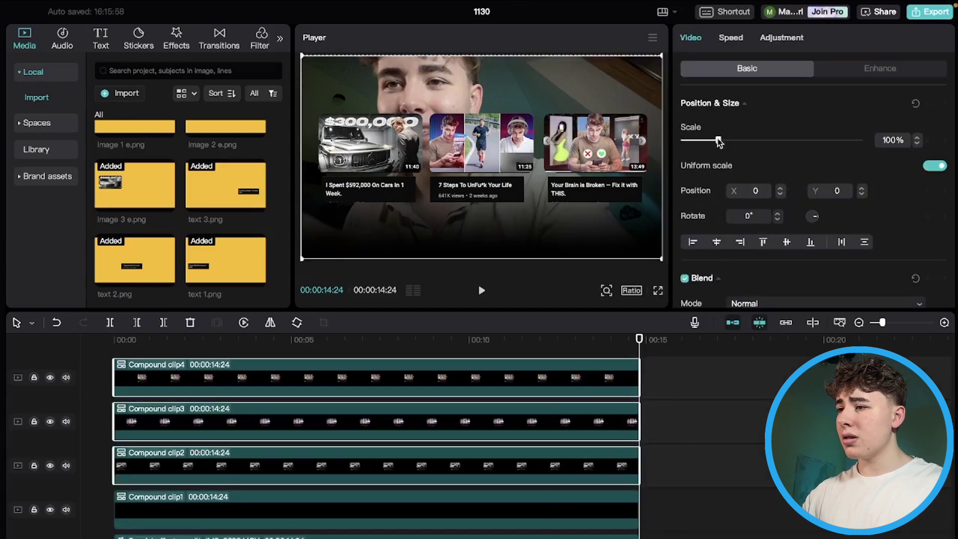
left_click(894, 139)
type("80")
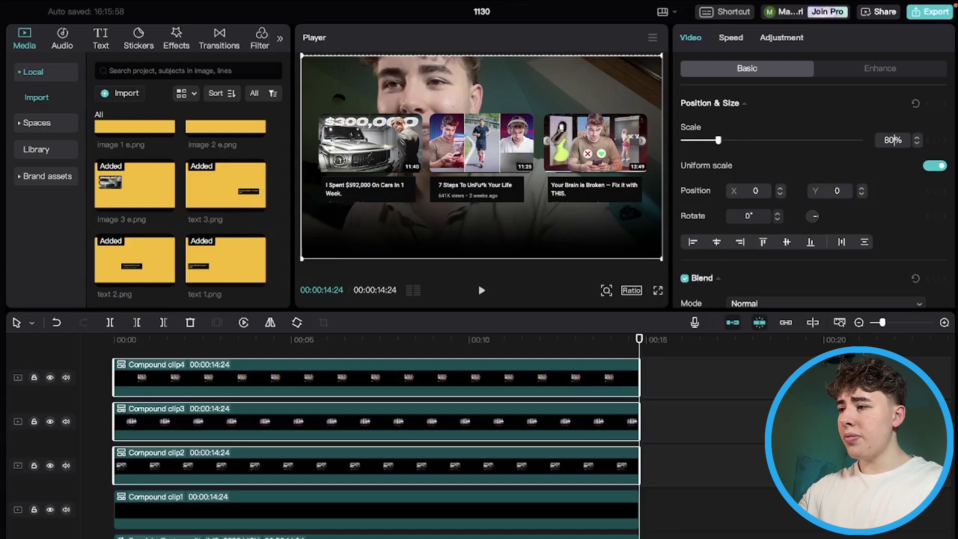
key("Return")
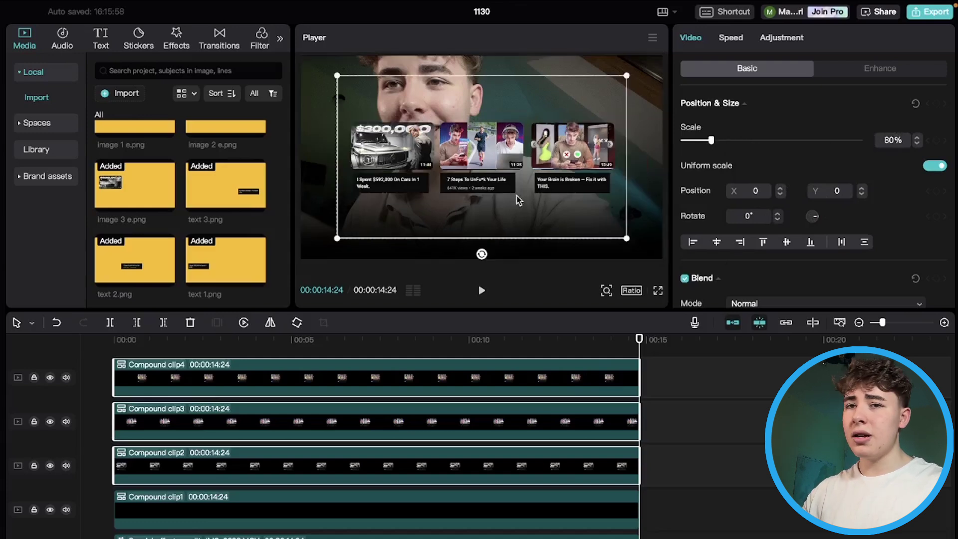
left_click_drag(517, 228, 516, 254)
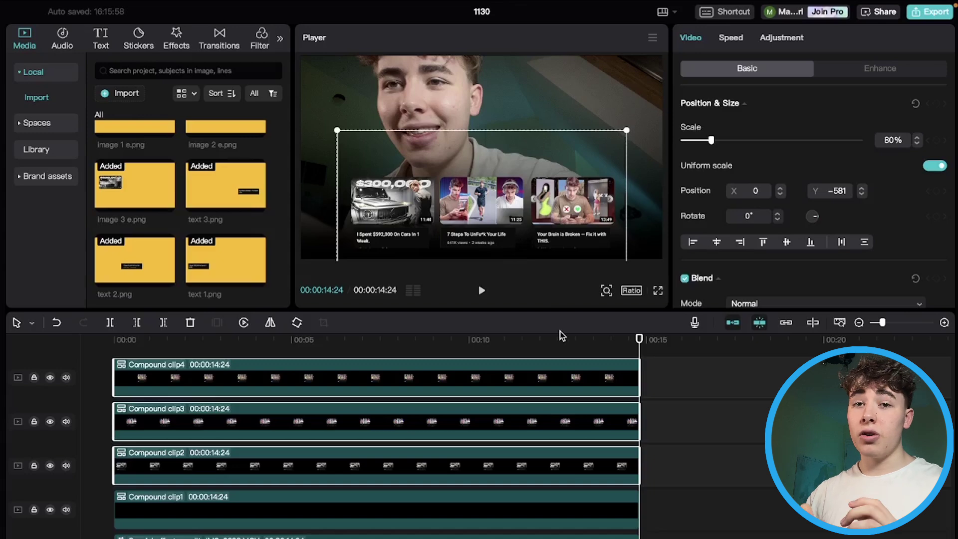
left_click(705, 444)
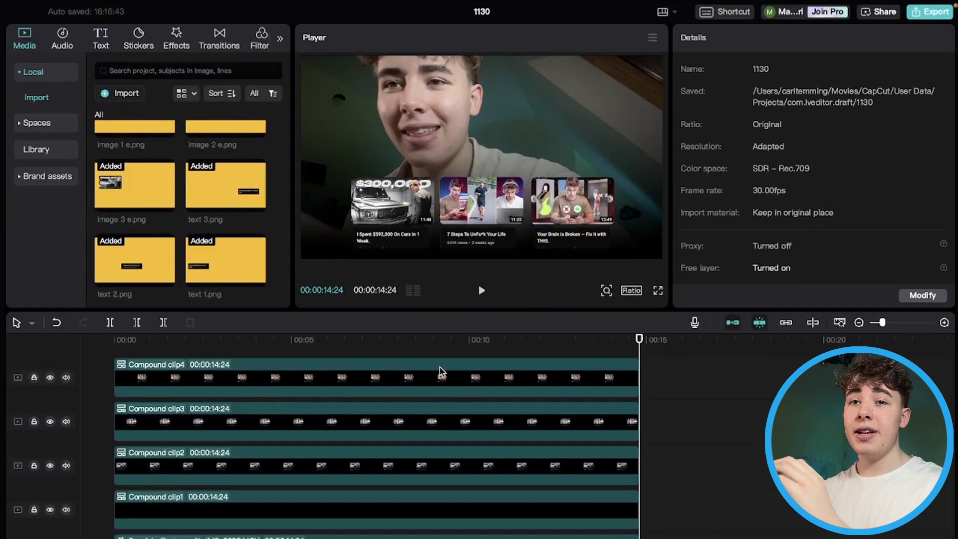
Step: Apply the Slide Up entrance animation to Compound clip2 with a duration of 1.1 s
left_click(171, 454)
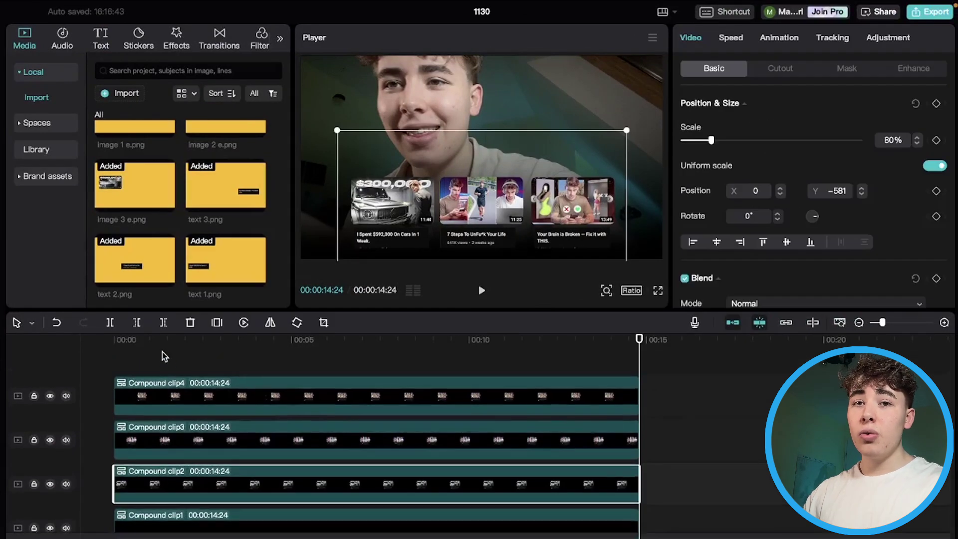
left_click(163, 352)
left_click_drag(162, 352, 103, 349)
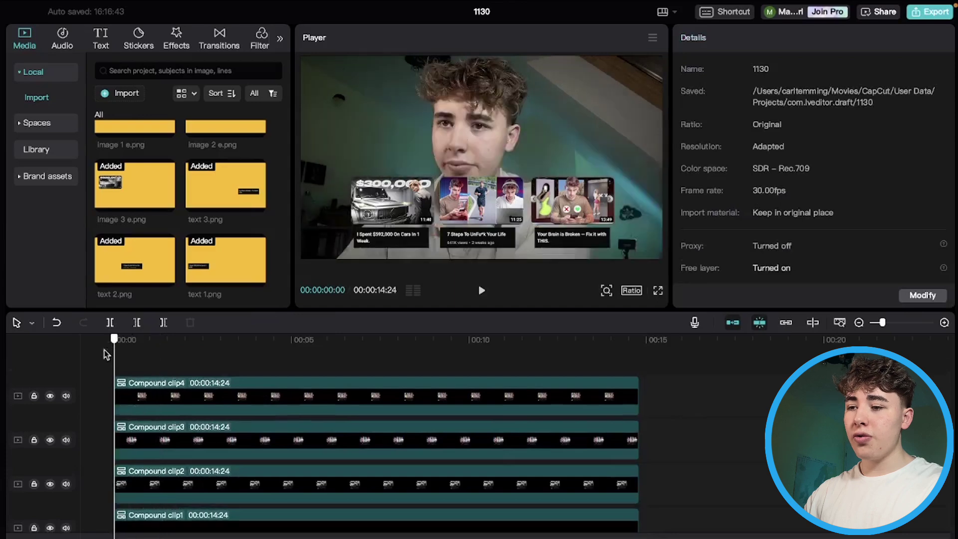
left_click(136, 496)
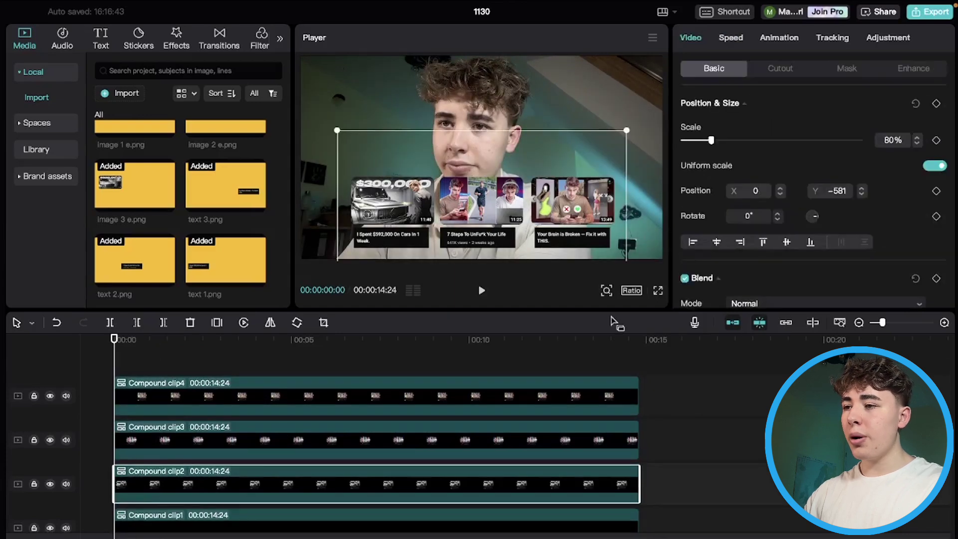
left_click(771, 39)
scroll(732, 226, "down", 5)
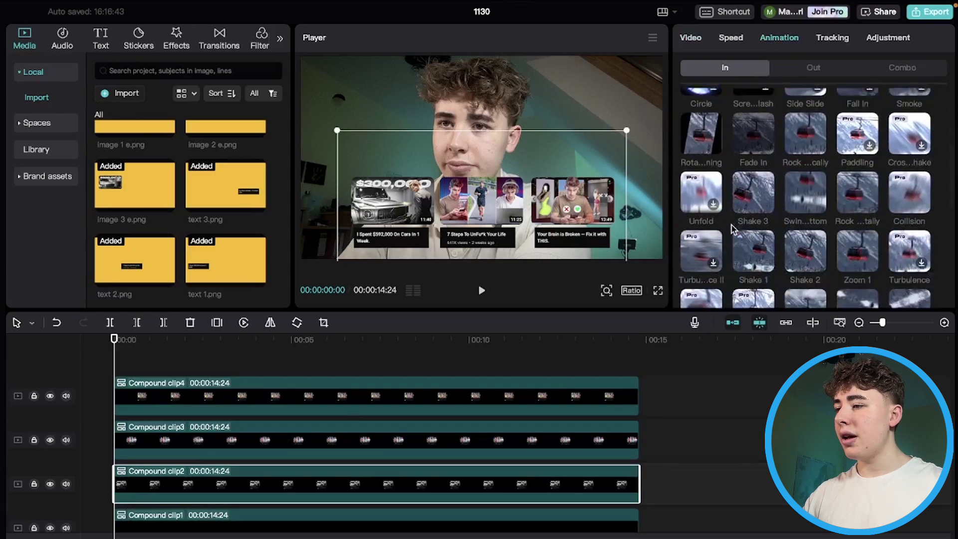
scroll(734, 227, "down", 5)
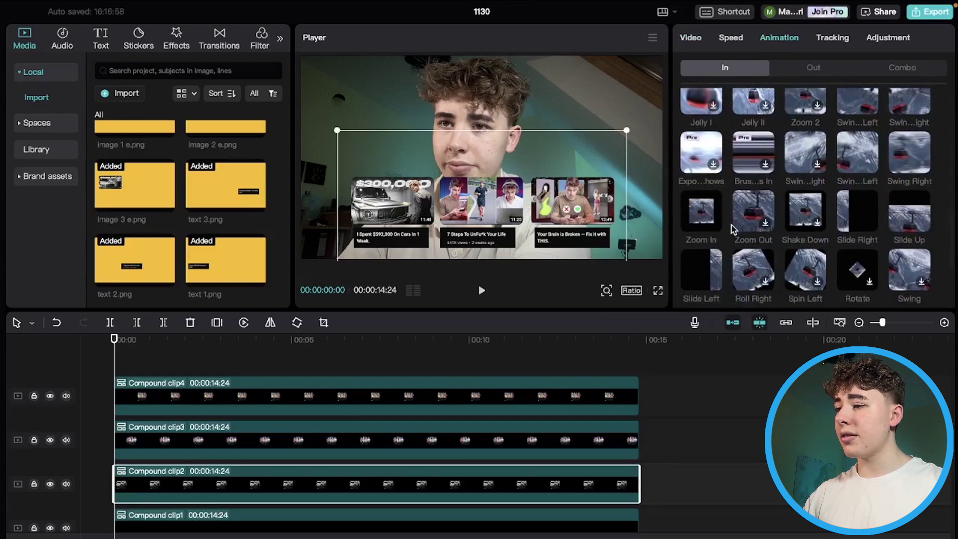
left_click(909, 224)
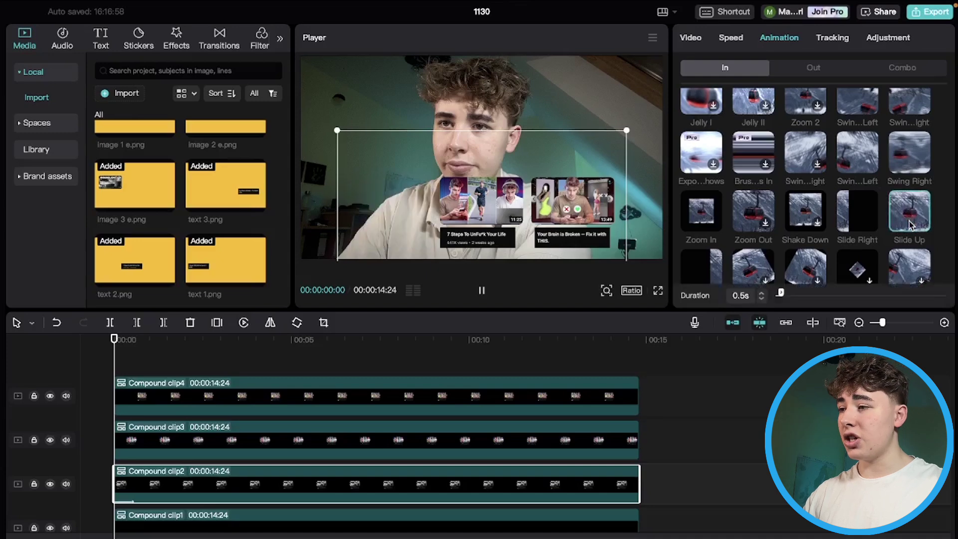
left_click_drag(794, 295, 789, 296)
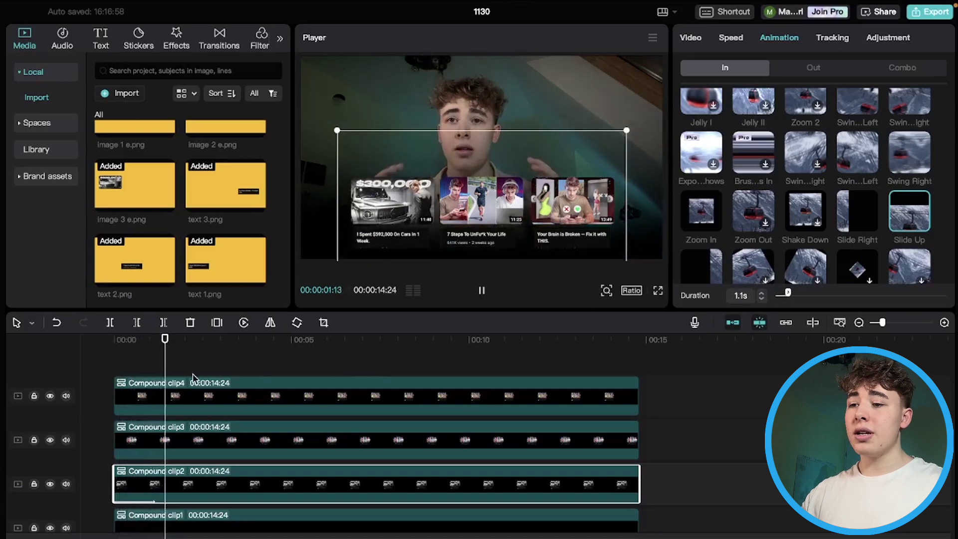
Step: Shift Compound clip3 to start at 00:00:00:10 and give it the Slide Up entrance animation with a 1.1 s duration
left_click_drag(188, 362, 113, 371)
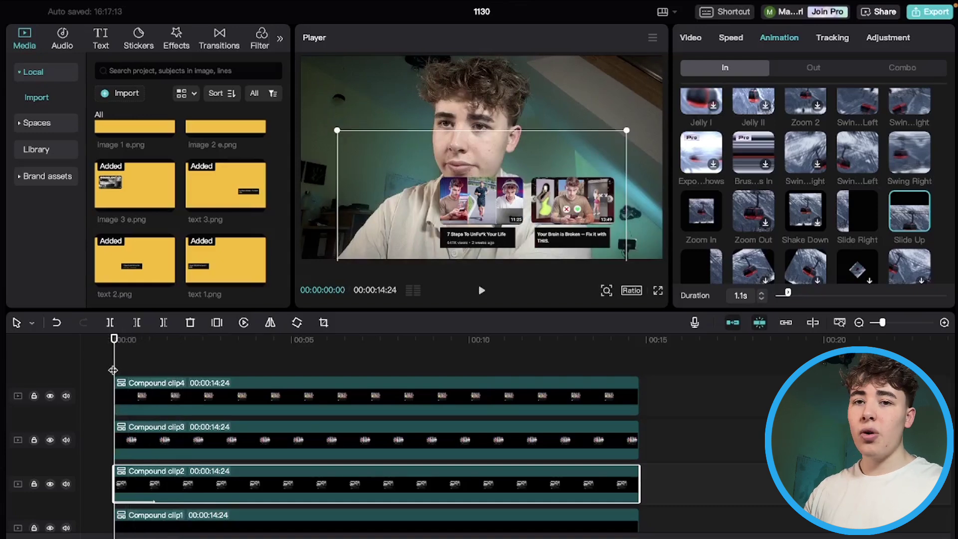
key("space")
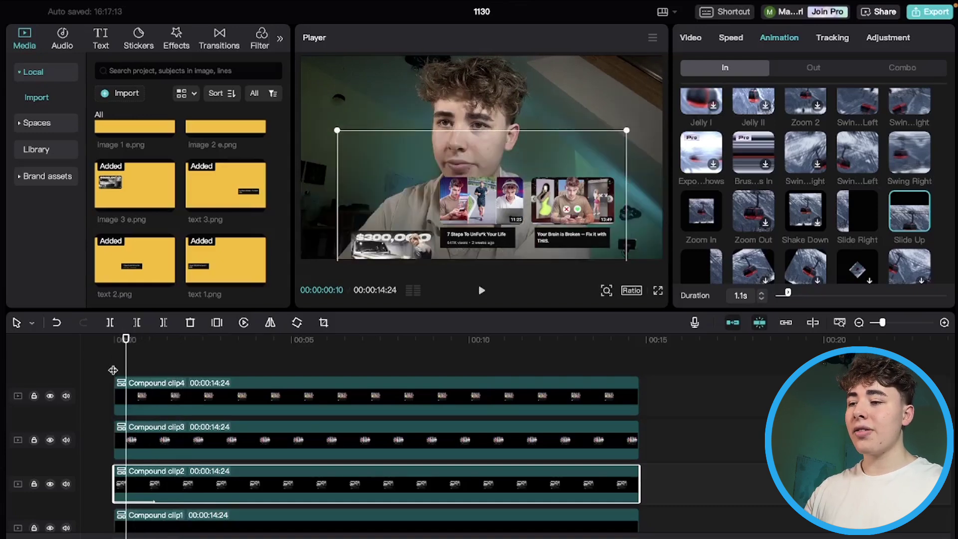
left_click(130, 435)
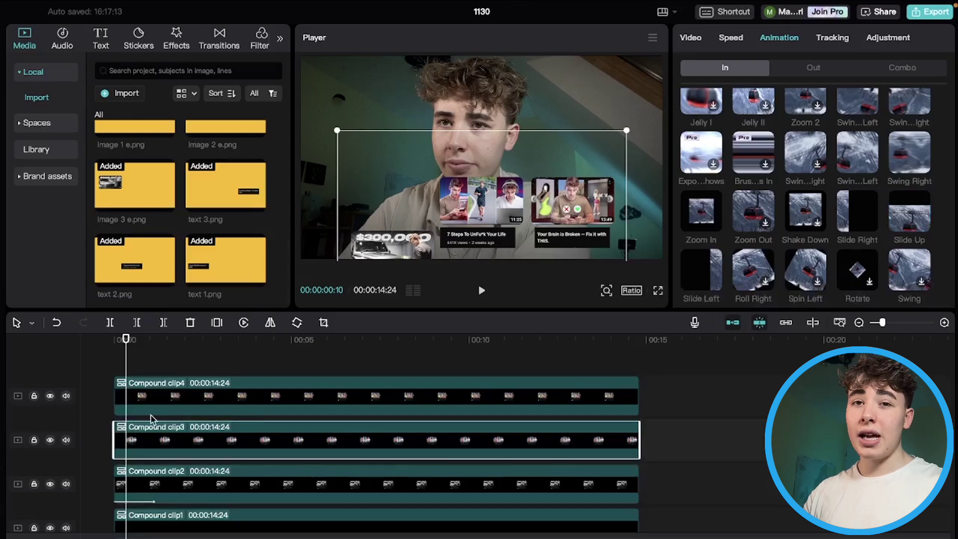
left_click_drag(160, 441, 173, 443)
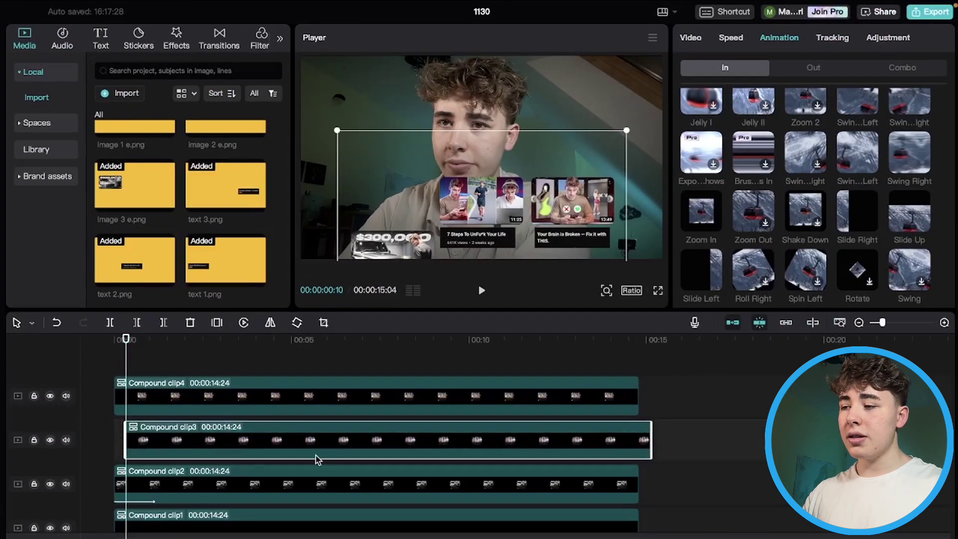
left_click(909, 212)
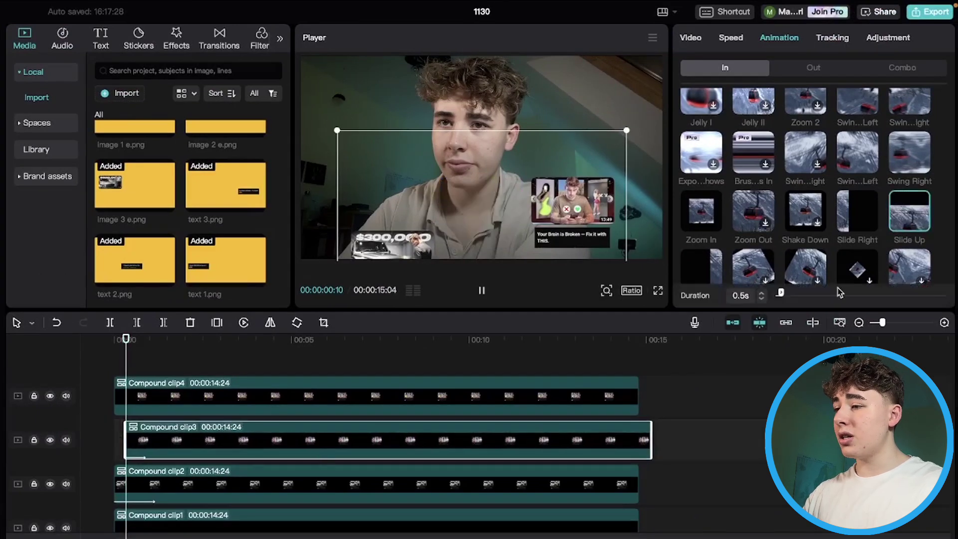
left_click_drag(781, 294, 789, 295)
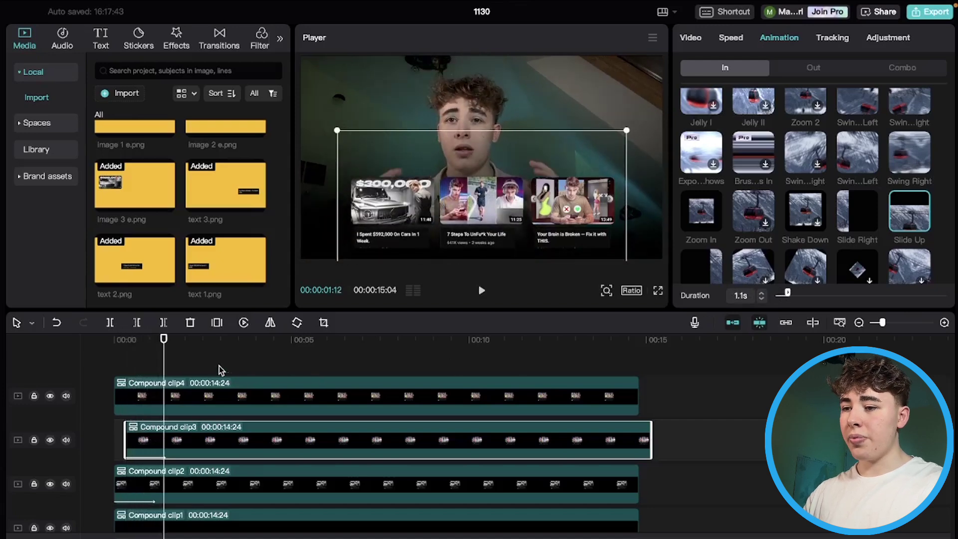
Step: Shift Compound clip4 on its track to start at 00:00:00:20
left_click(214, 367)
left_click(170, 390)
left_click_drag(170, 390, 184, 391)
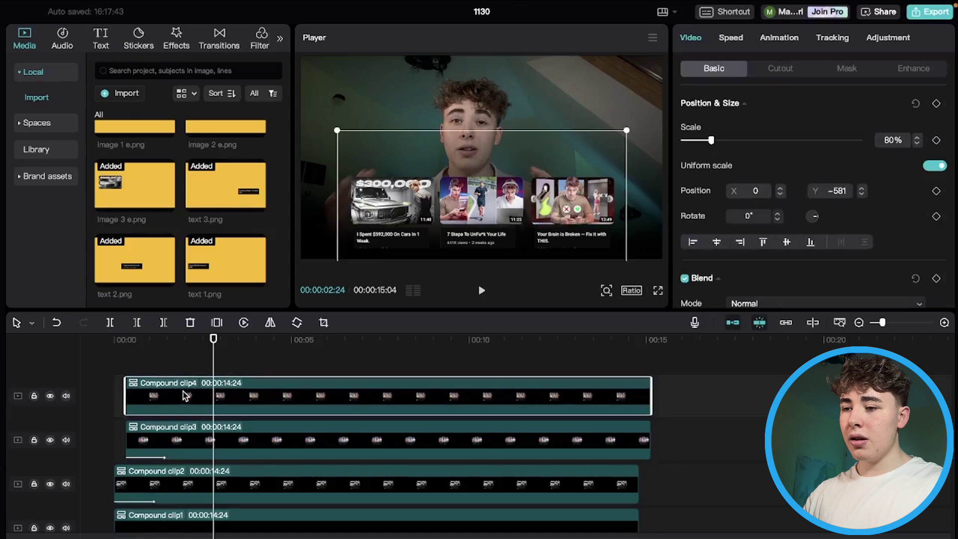
left_click(124, 380)
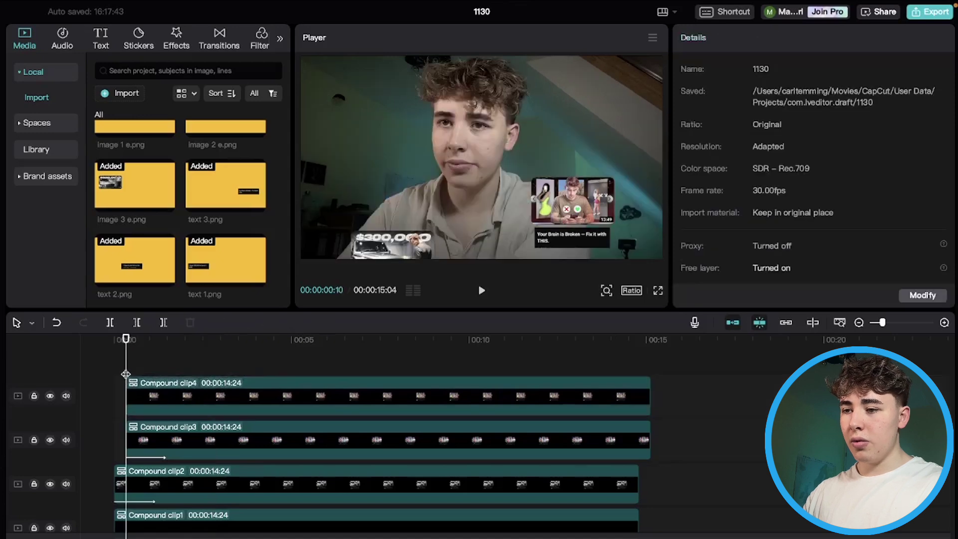
left_click(137, 396)
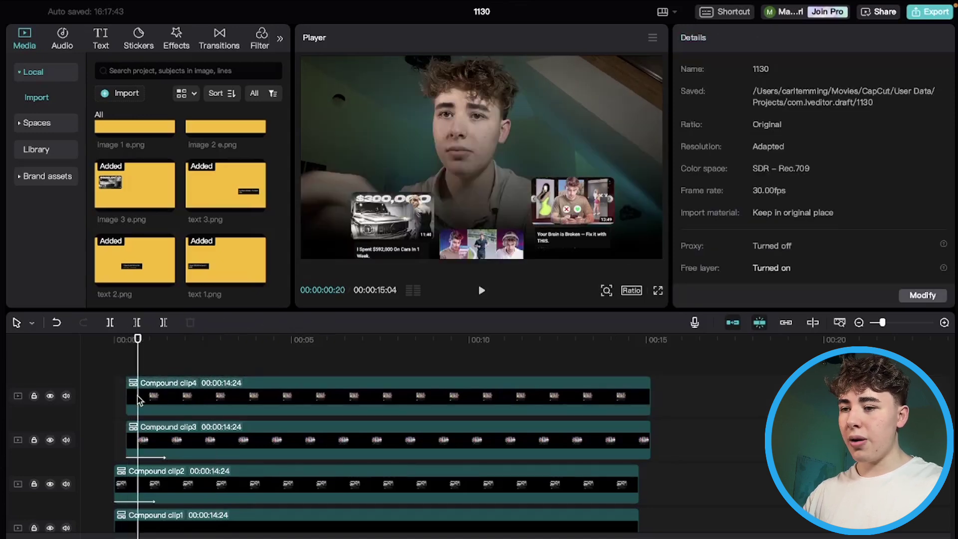
left_click(151, 397)
left_click_drag(151, 397, 159, 398)
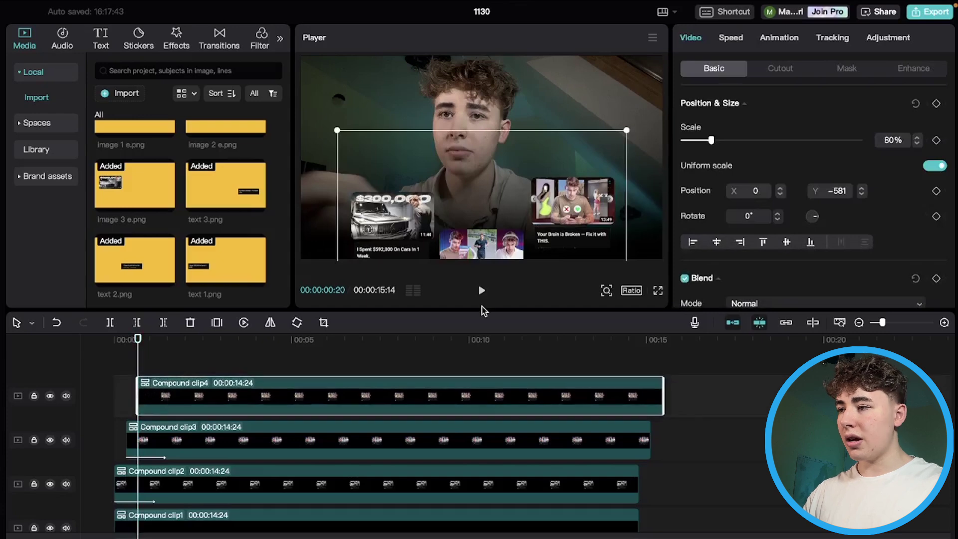
Step: Apply the Slide Up entrance animation to Compound clip4 with a duration of 1.1 s
left_click(777, 39)
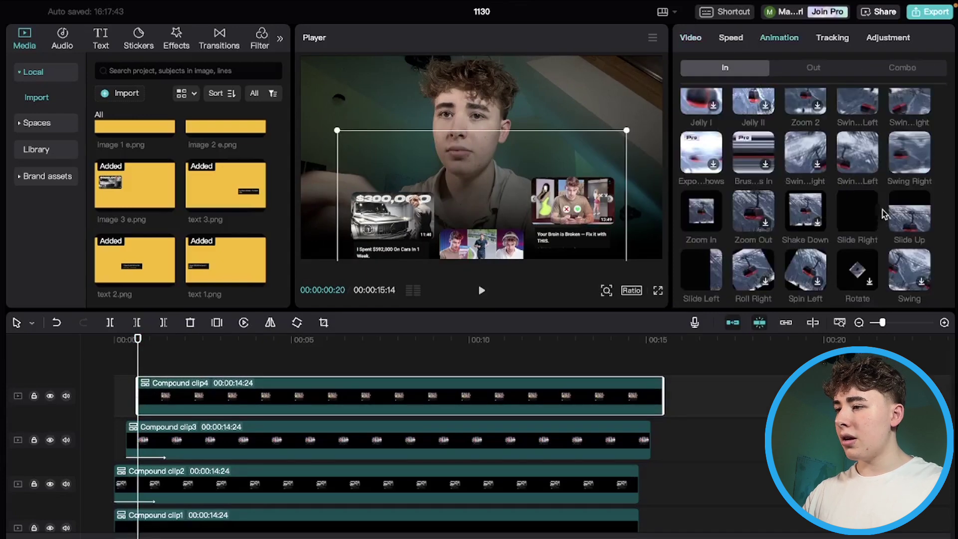
left_click(909, 210)
left_click_drag(781, 294, 787, 294)
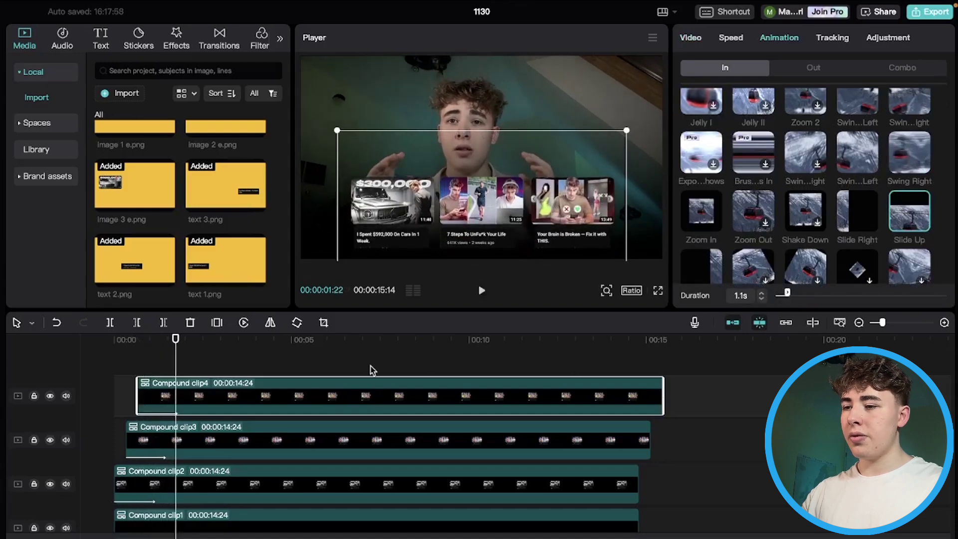
Step: Play the staggered thumbnail entrances from the start of the timeline and check the timing around 00:00:01:01
left_click(144, 365)
left_click(98, 361)
key("space")
key("space")
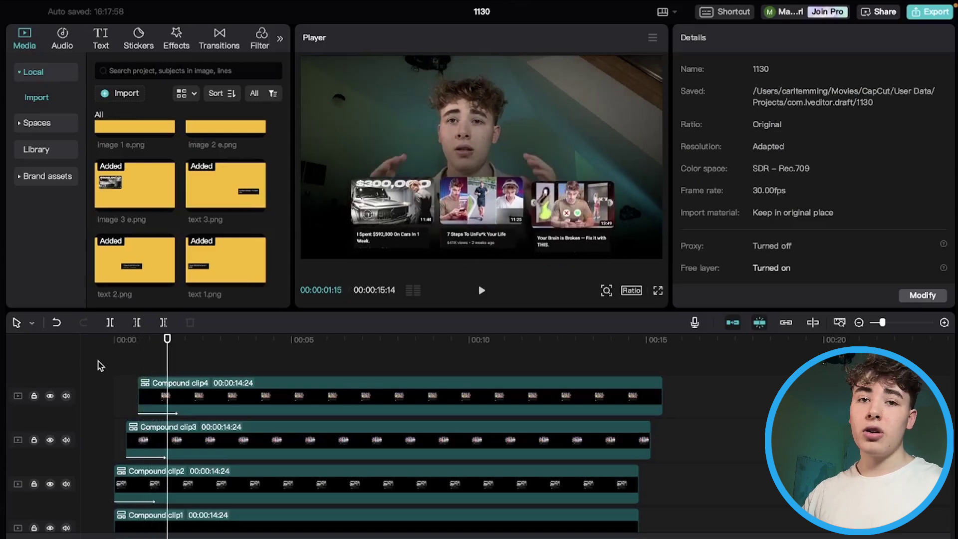
left_click(150, 362)
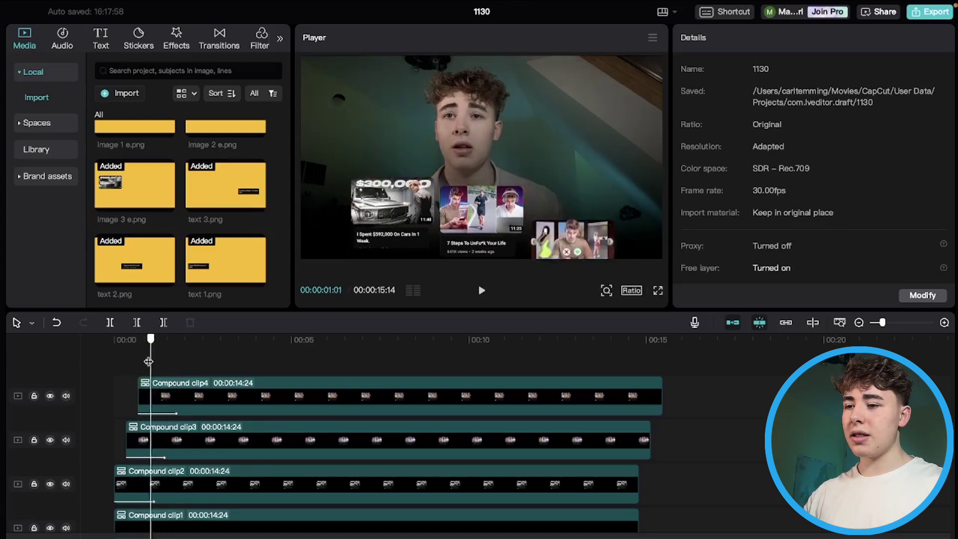
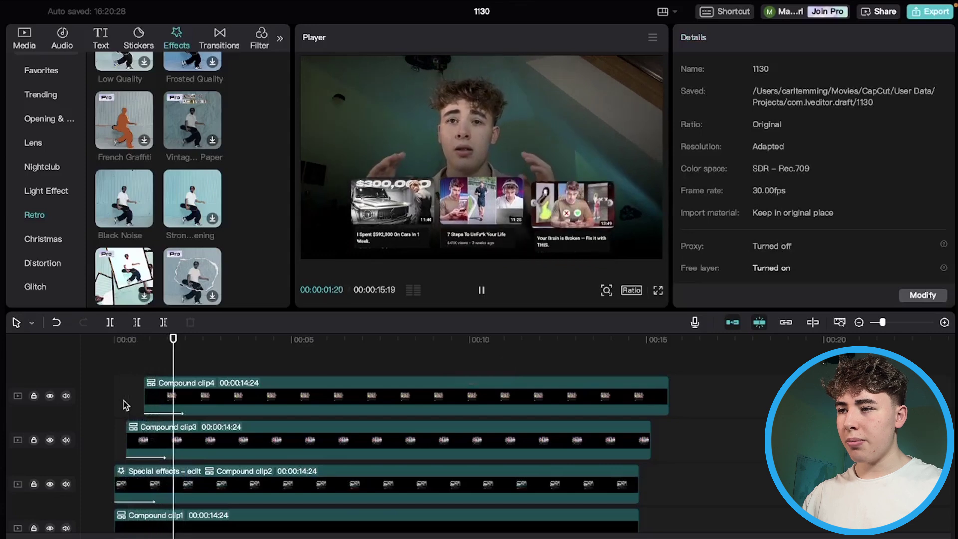
Step: Lower the Black Noise effect's speed on Compound clip2 to 3 and play the clips to check the result
key("space")
left_click(177, 480)
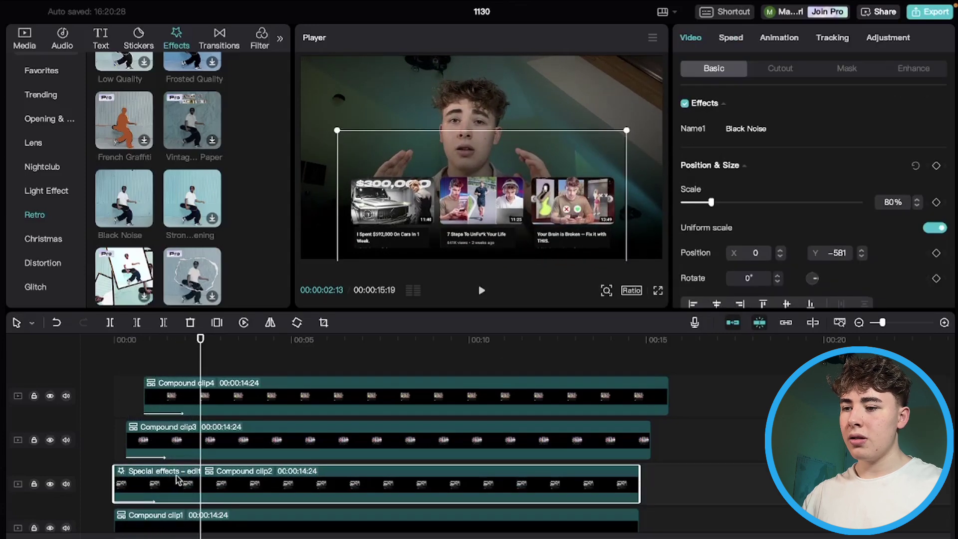
left_click(121, 476)
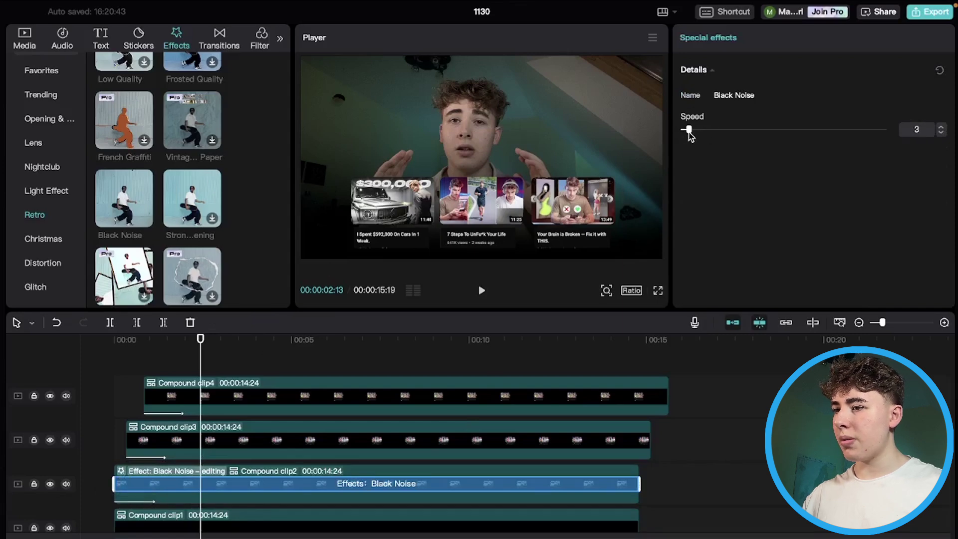
left_click(110, 421)
key("space")
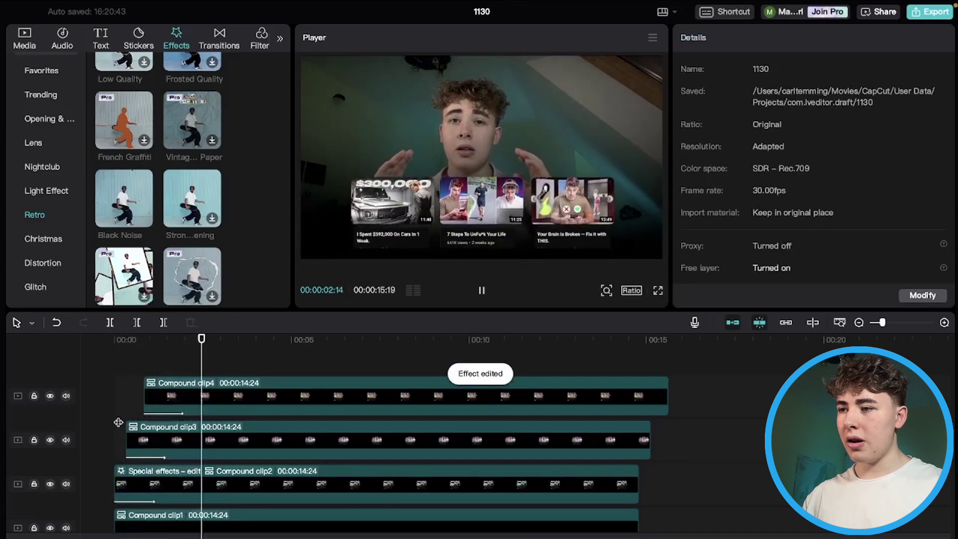
key("space")
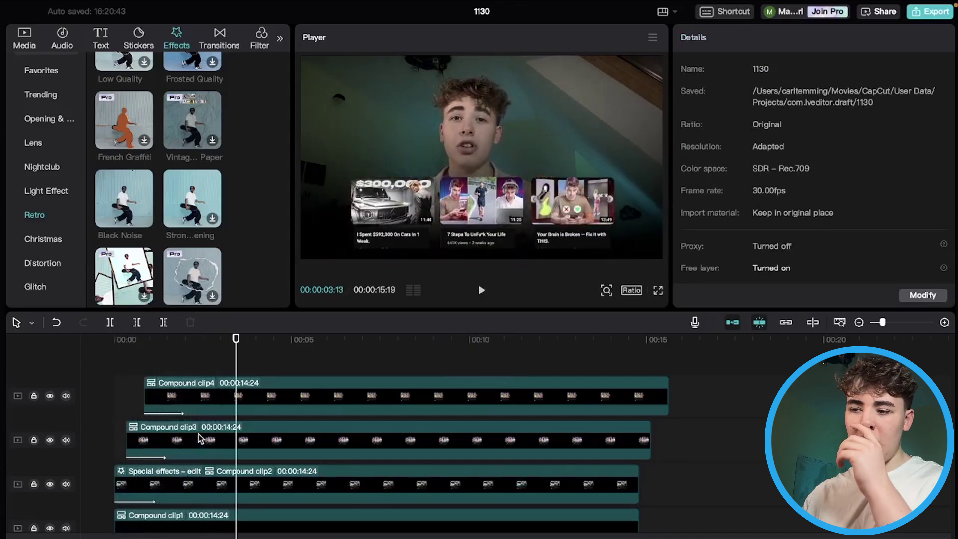
Step: Apply the Black Noise effect to Compound clip3 and Compound clip4, lowering its speed on Compound clip3 to about 8
mouse_move(132, 200)
left_click_drag(125, 192, 189, 439)
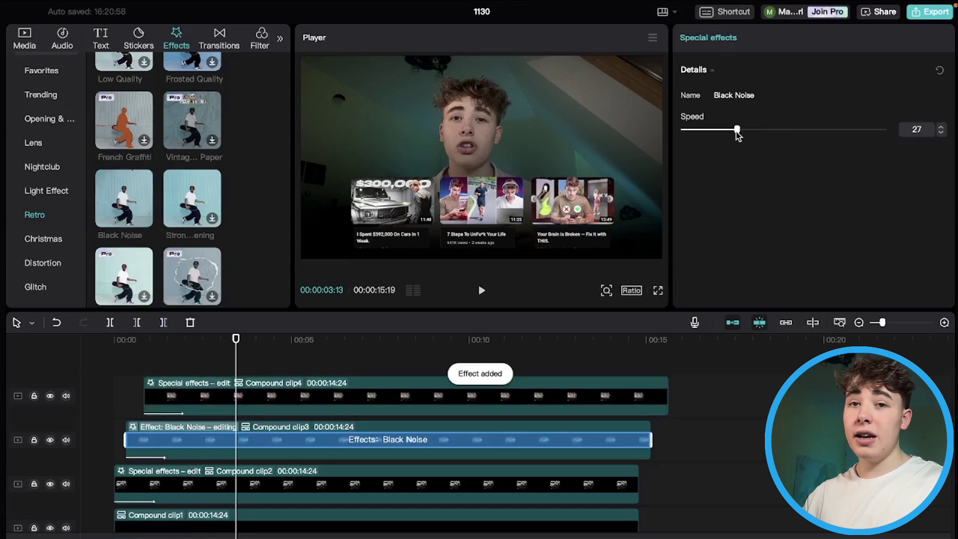
left_click_drag(738, 129, 734, 129)
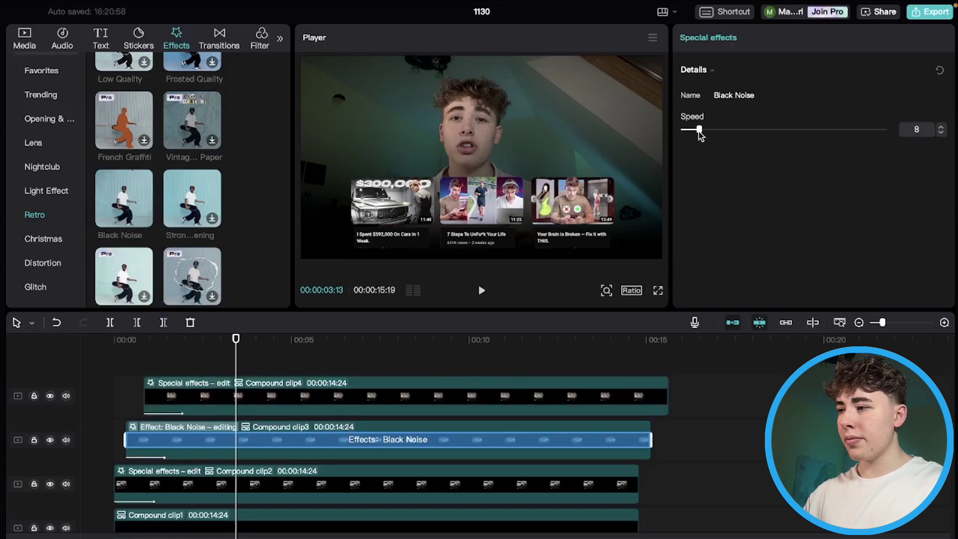
left_click_drag(700, 134, 697, 134)
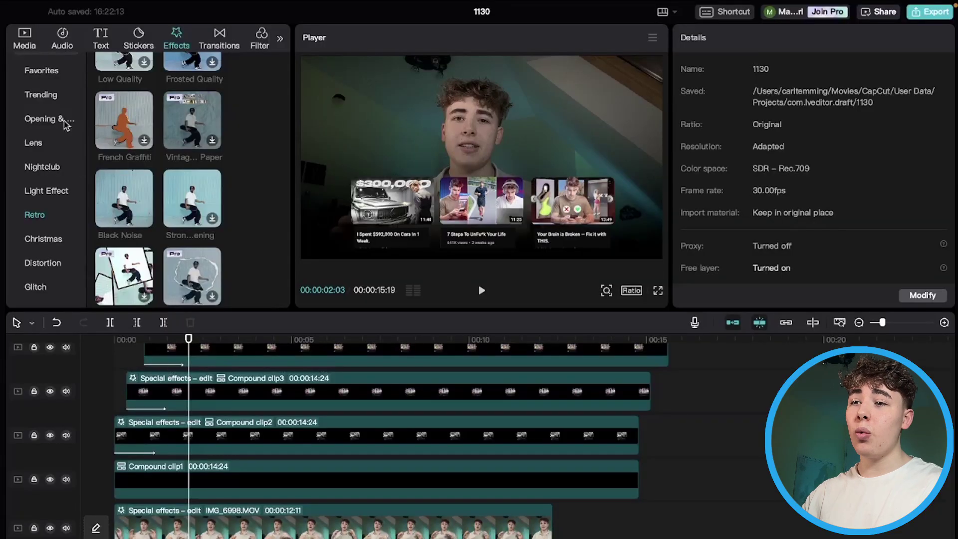
Step: Apply the trending Camera Shake effect to Compound clip2 and reduce its speed to a very low value
left_click(36, 141)
scroll(197, 165, "up", 5)
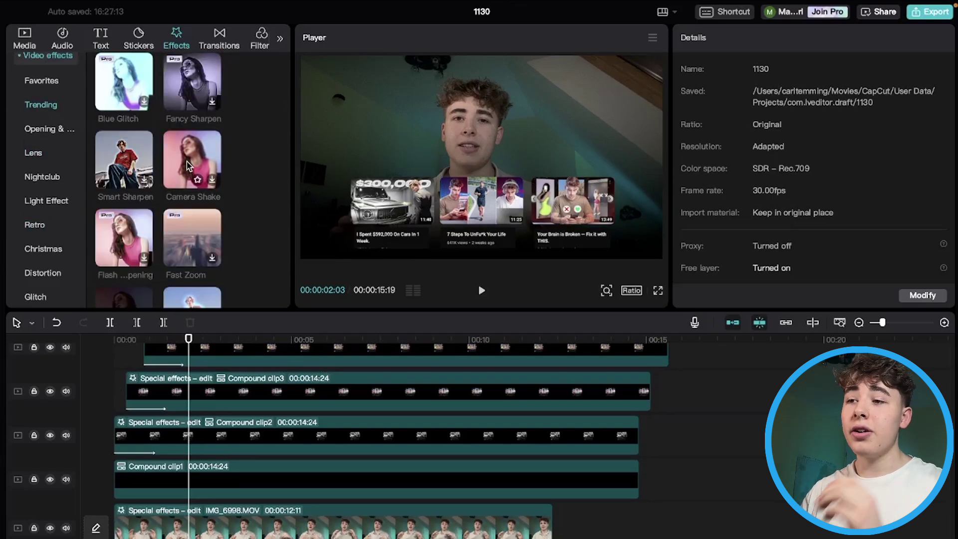
left_click_drag(188, 172, 174, 439)
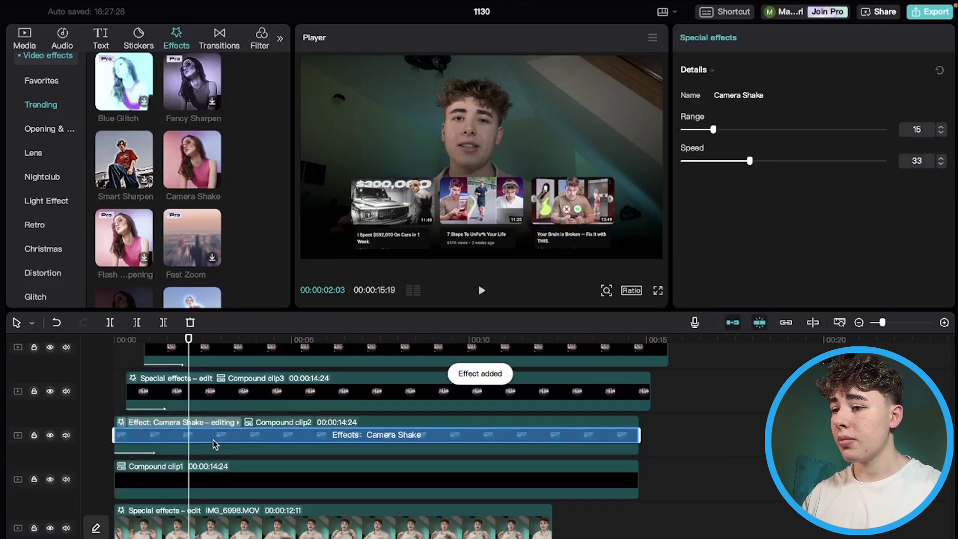
left_click_drag(749, 160, 692, 166)
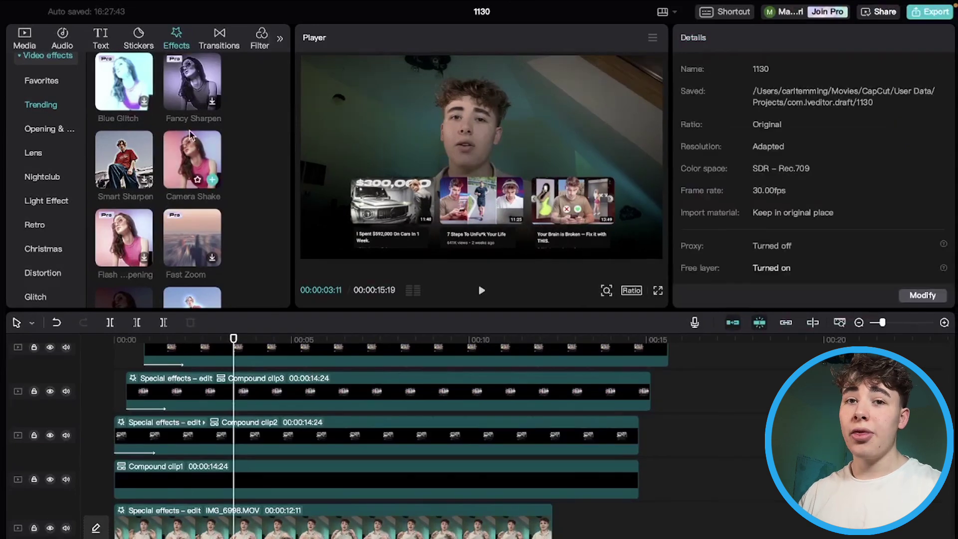
Step: Apply Camera Shake to Compound clip3 and Compound clip4, set its speed to 5 on Compound clip4, and play from 00:00:00:10
left_click_drag(189, 147, 243, 397)
left_click_drag(749, 161, 690, 160)
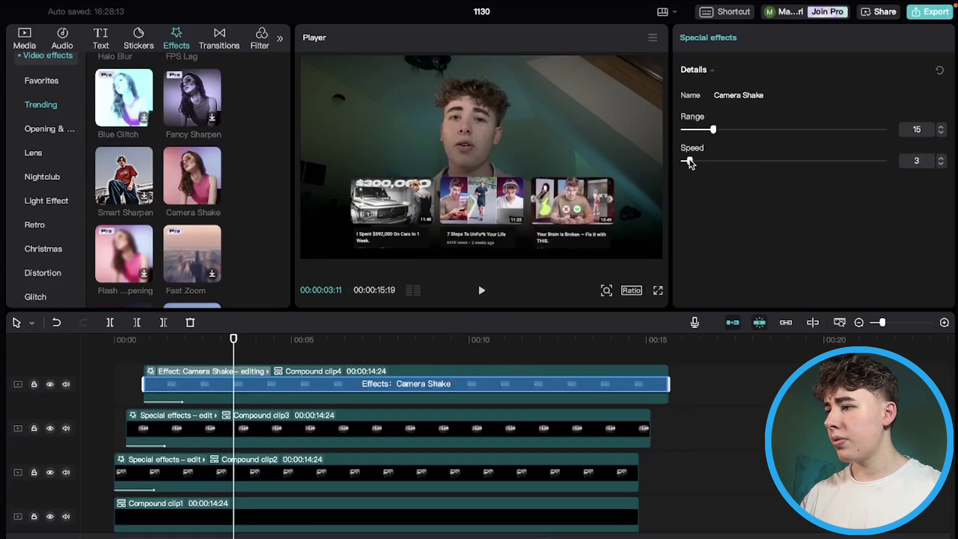
left_click_drag(692, 160, 694, 160)
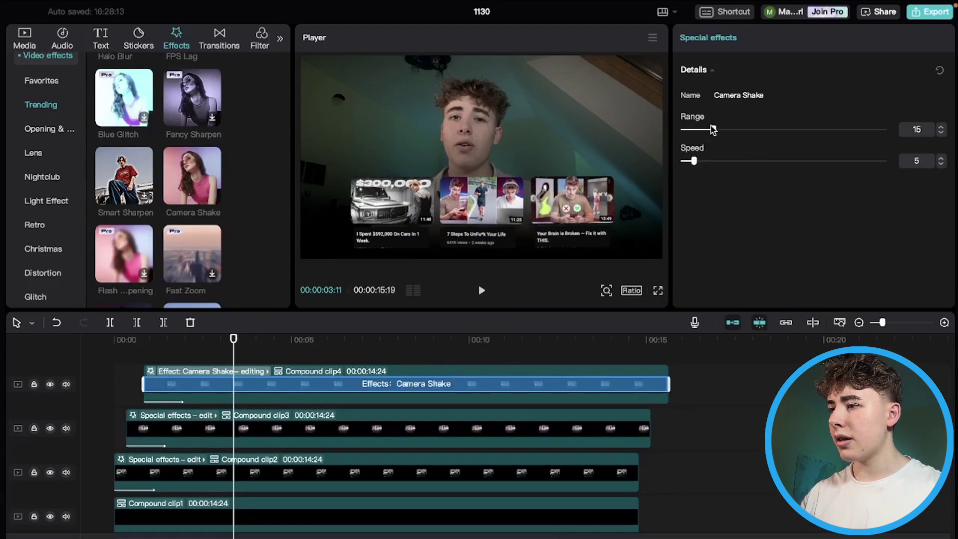
left_click(127, 359)
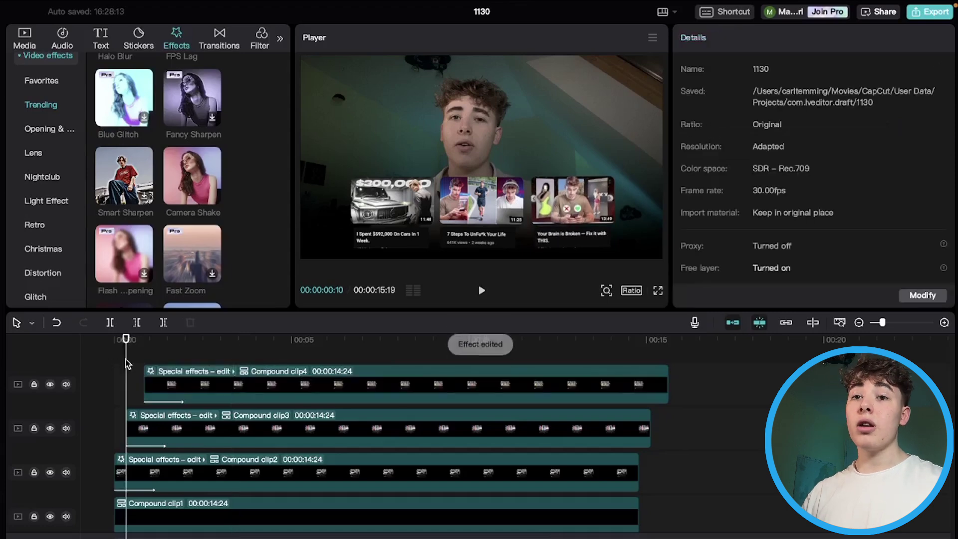
key("space")
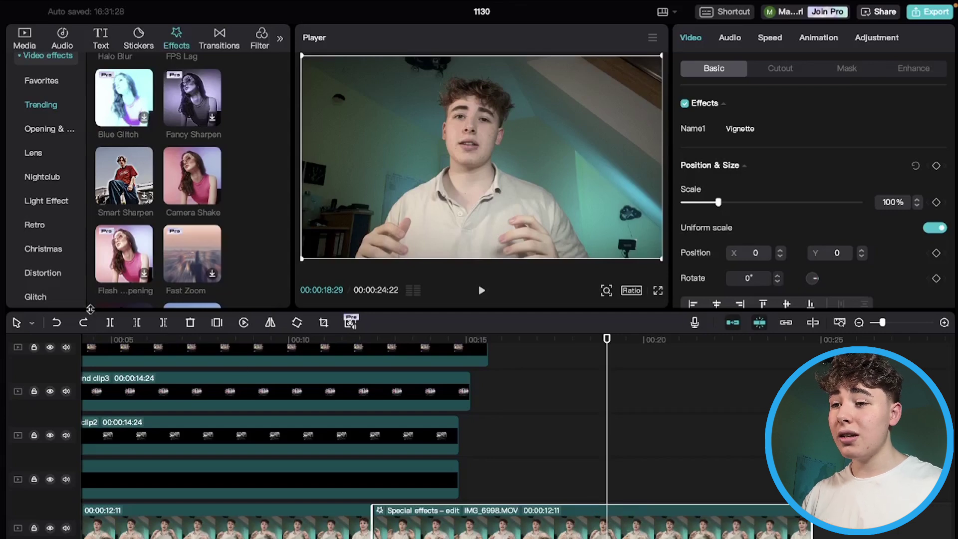
Step: Split the second IMG_6998.MOV clip at 00:00:18:29 and 00:00:19:07 and delete the short piece between the cuts
left_click(110, 322)
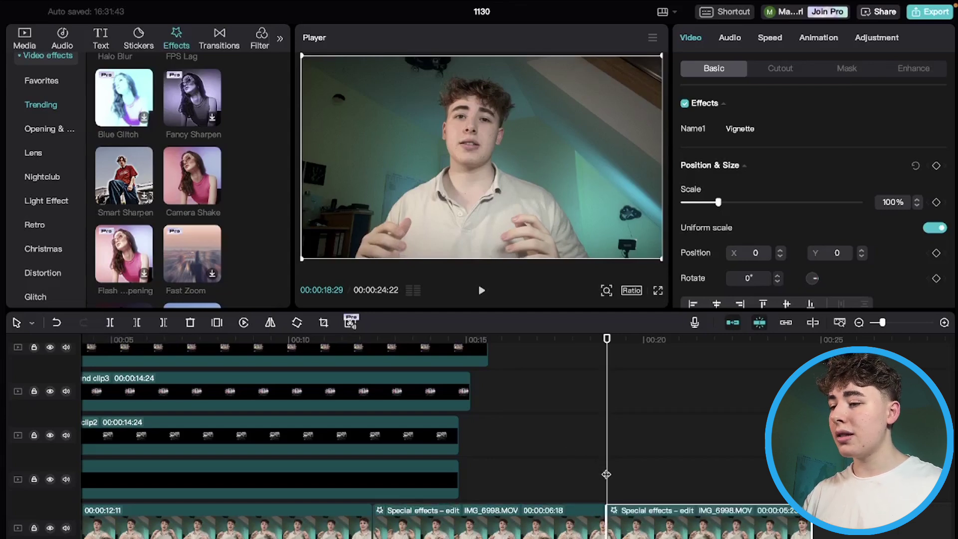
scroll(606, 474, "up", 3)
left_click_drag(607, 474, 637, 533)
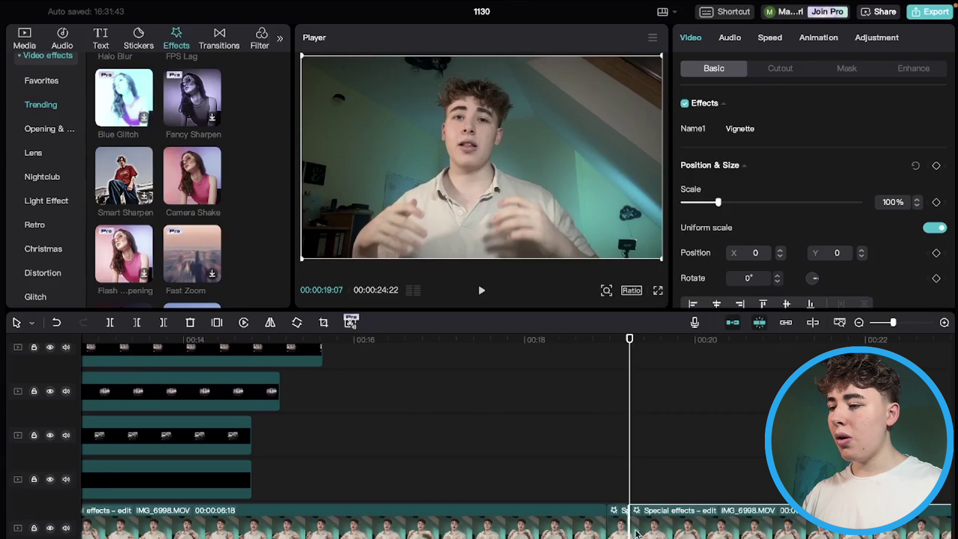
left_click(623, 526)
key("Delete")
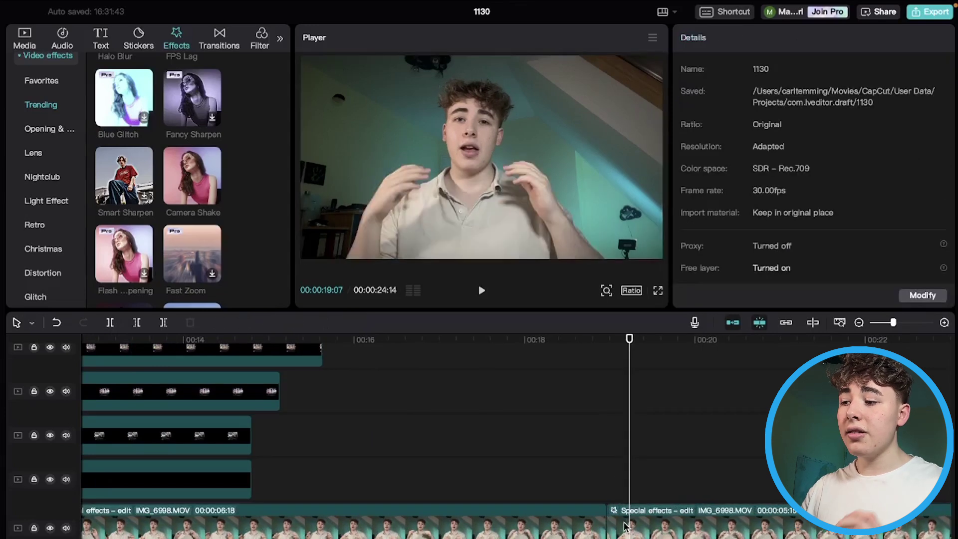
Step: Scale the last IMG_6998.MOV segment up to 123%
left_click(584, 485)
scroll(585, 484, "down", 2)
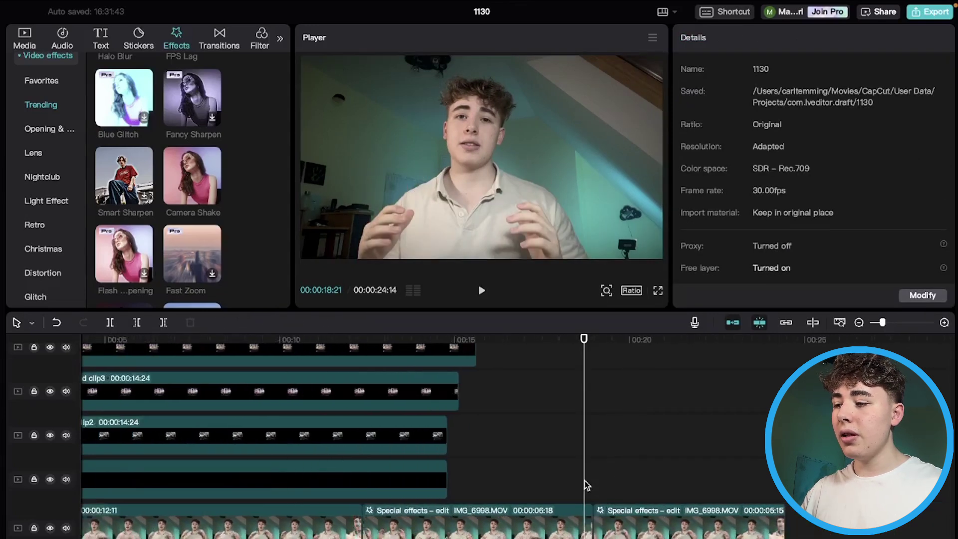
scroll(586, 484, "down", 2)
scroll(459, 477, "up", 2)
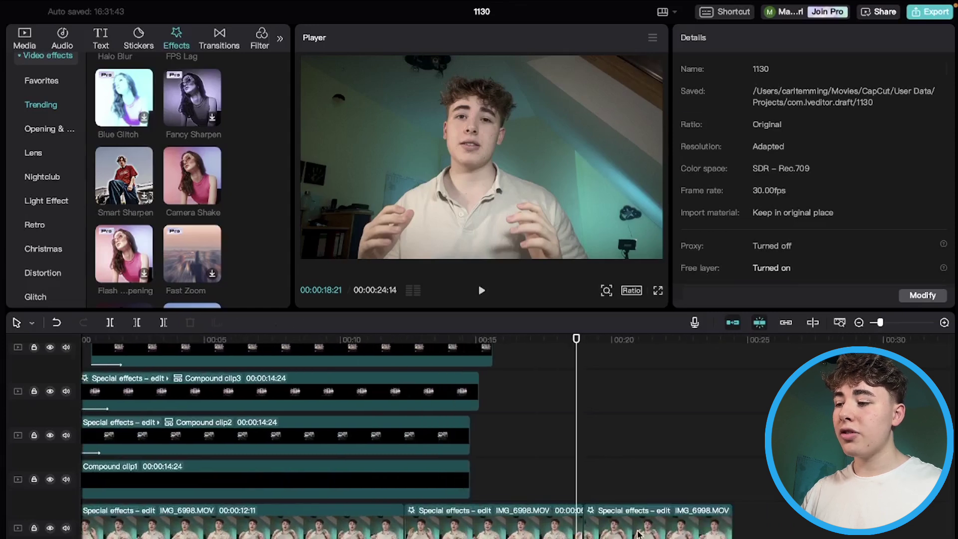
left_click(634, 484)
left_click(632, 516)
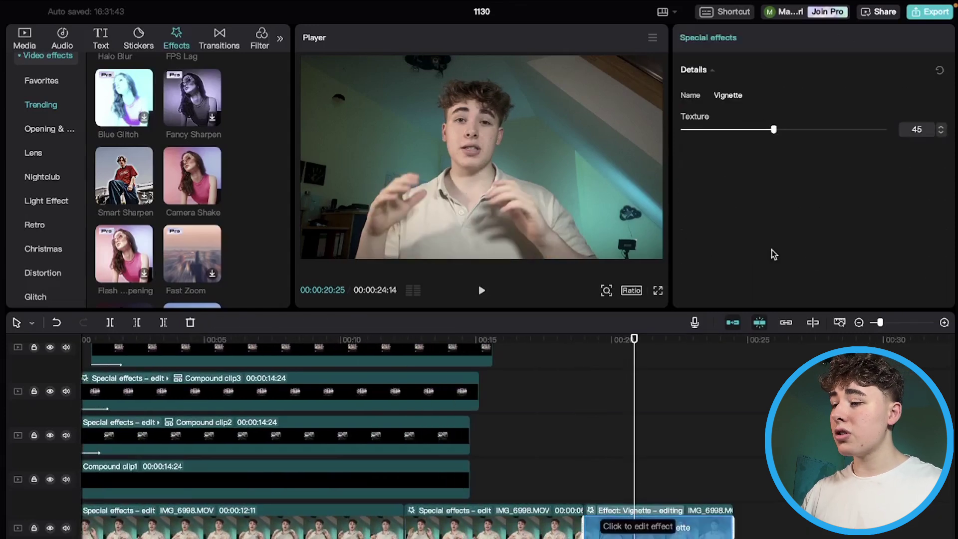
left_click(636, 517)
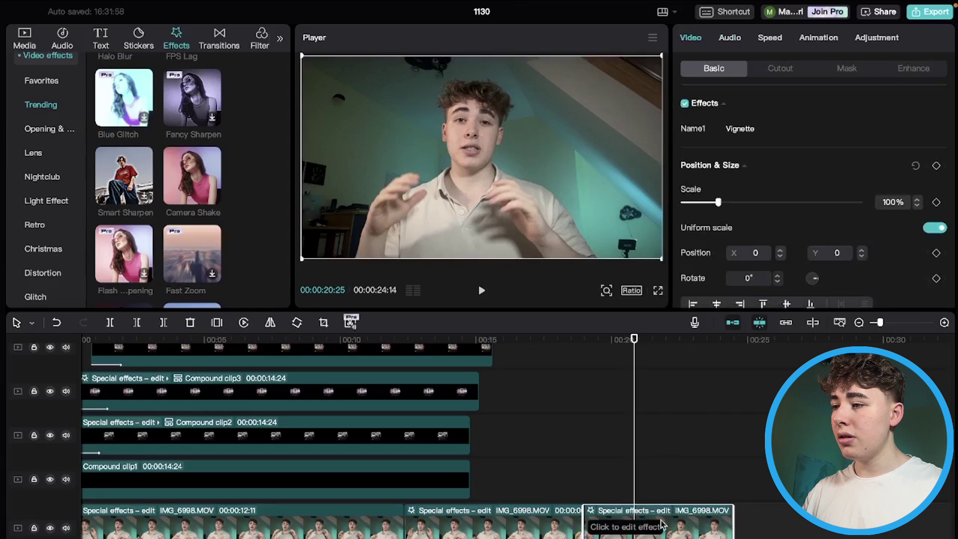
left_click_drag(716, 205, 726, 202)
Step: Try shifting the enlarged segment up until its bottom edge meets the frame, play it, and restore its Y position to 0
left_click_drag(486, 215, 487, 169)
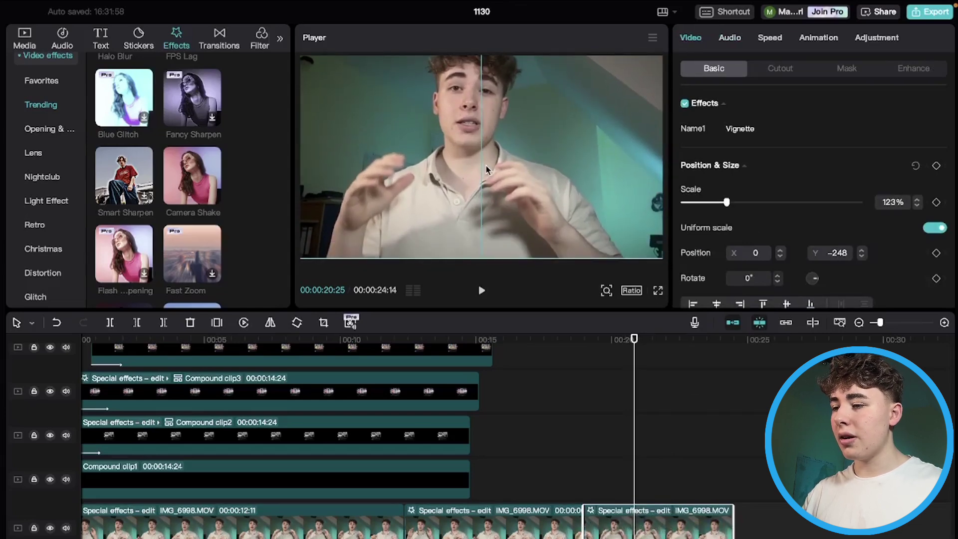
left_click(553, 469)
left_click(530, 479)
key("space")
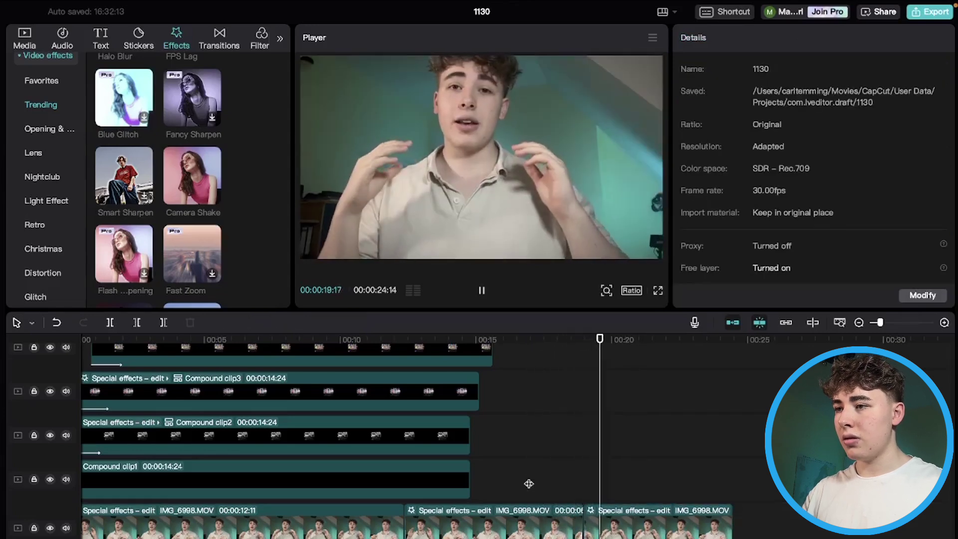
key("space")
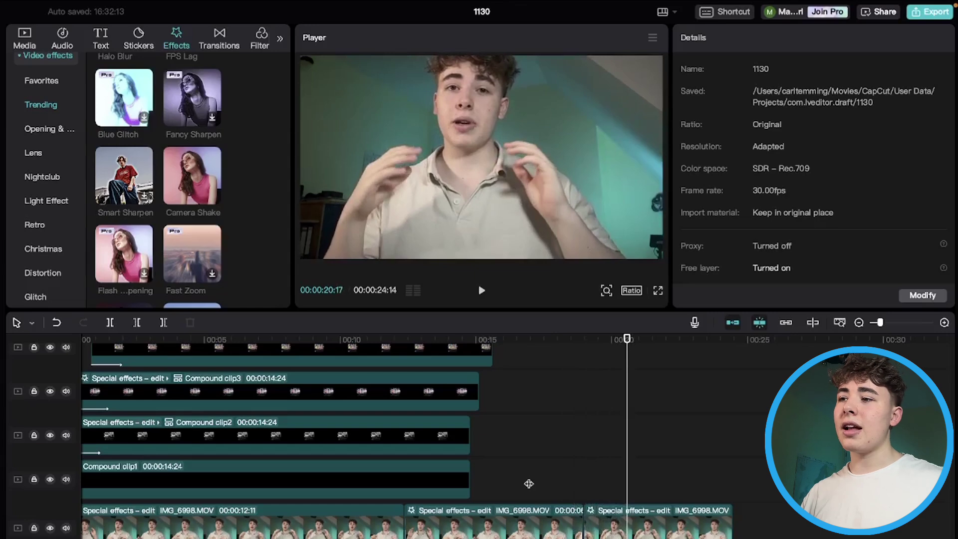
left_click(495, 217)
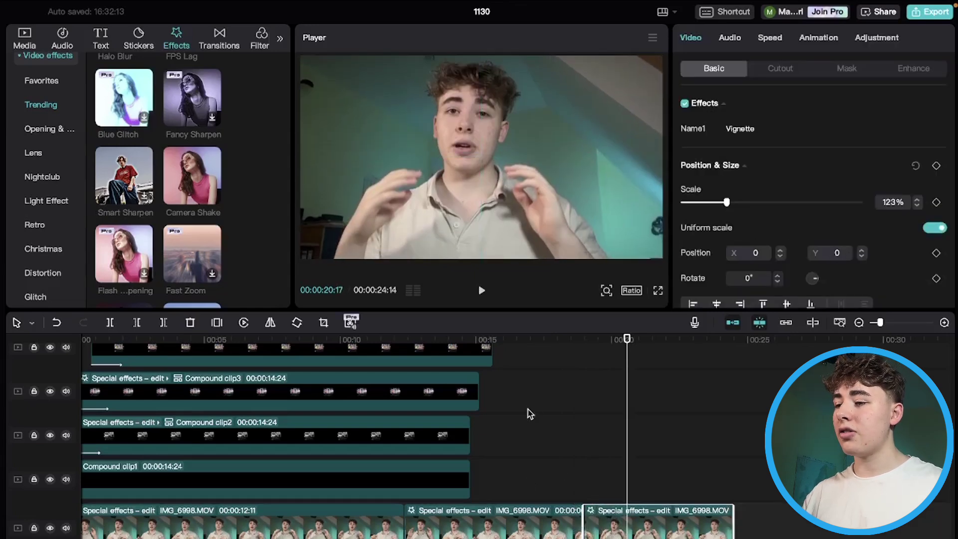
Step: Play across the cut into the enlarged IMG_6998.MOV segment to check the sudden zoom
left_click(569, 484)
key("space")
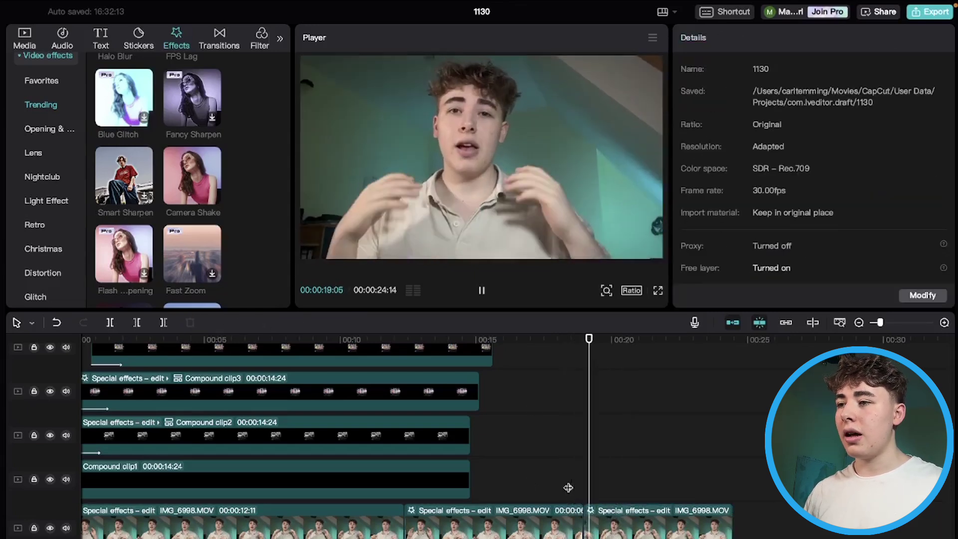
key("space")
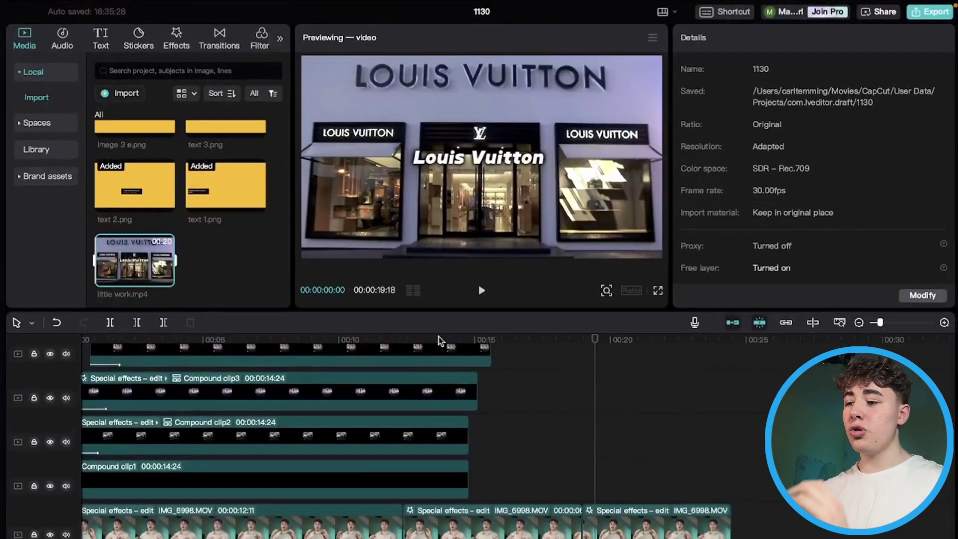
Step: Browse the trending transitions to locate Glare II
left_click(567, 488)
left_click(590, 488)
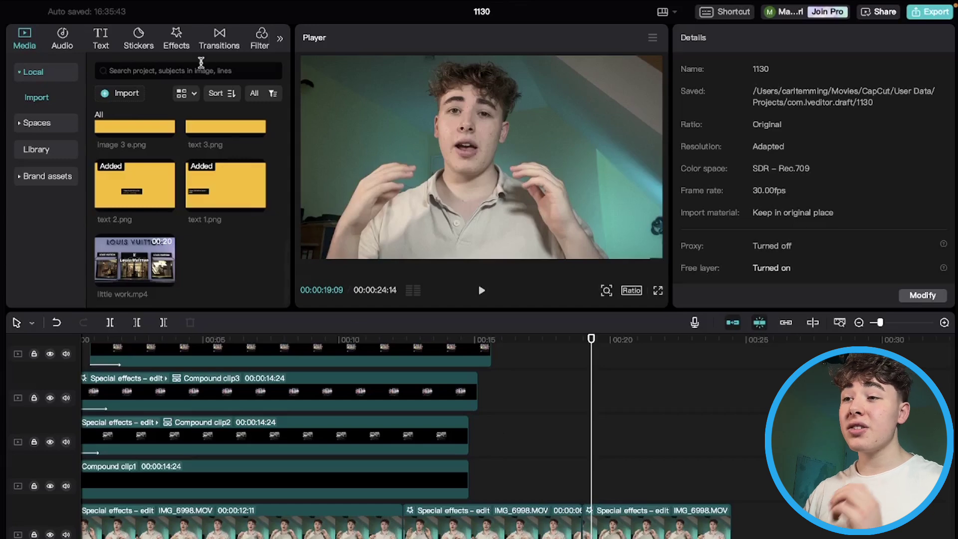
left_click(219, 47)
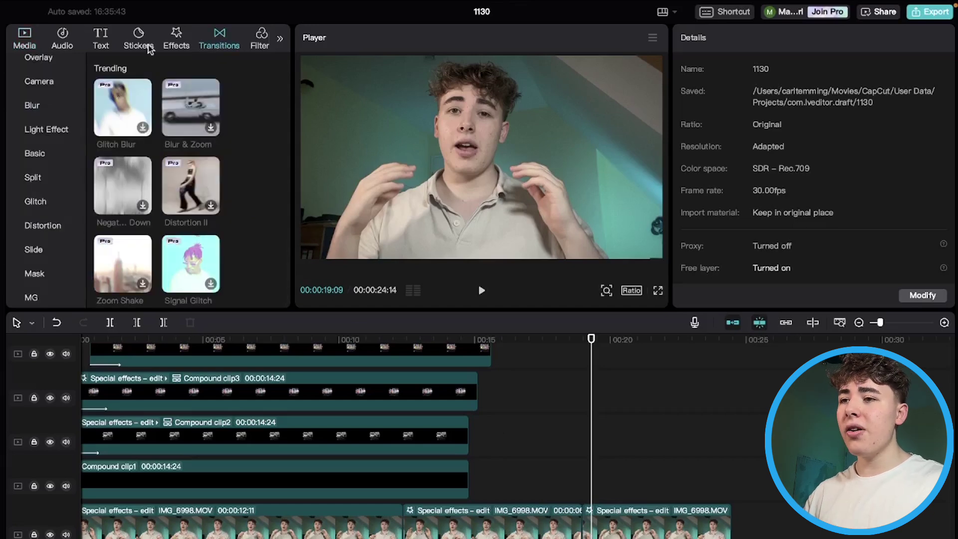
scroll(157, 172, "down", 10)
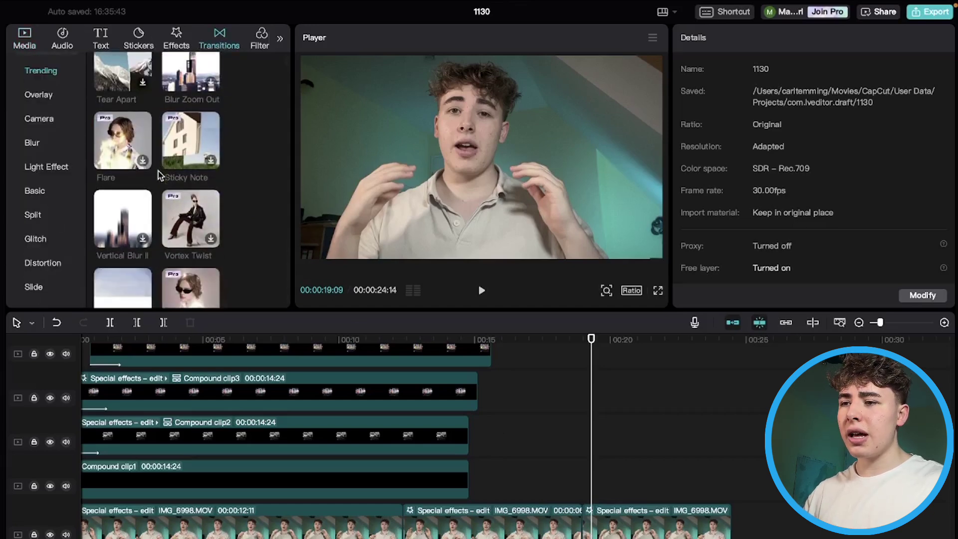
scroll(158, 172, "down", 5)
scroll(150, 167, "up", 1)
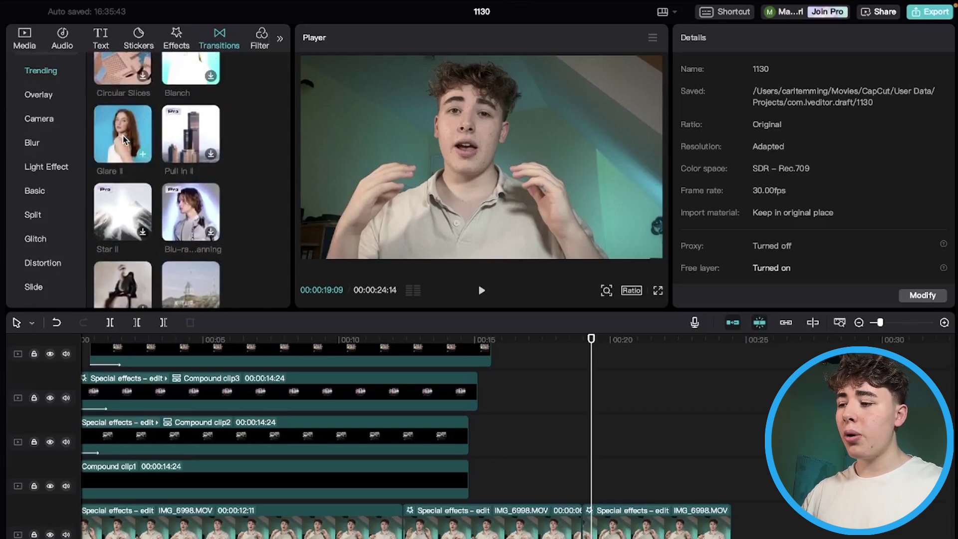
left_click_drag(125, 145, 113, 161)
Step: Trim the last IMG_6998.MOV segment to end at about 22 s, place little work.mp4 directly after it, and play the cut
left_click(24, 37)
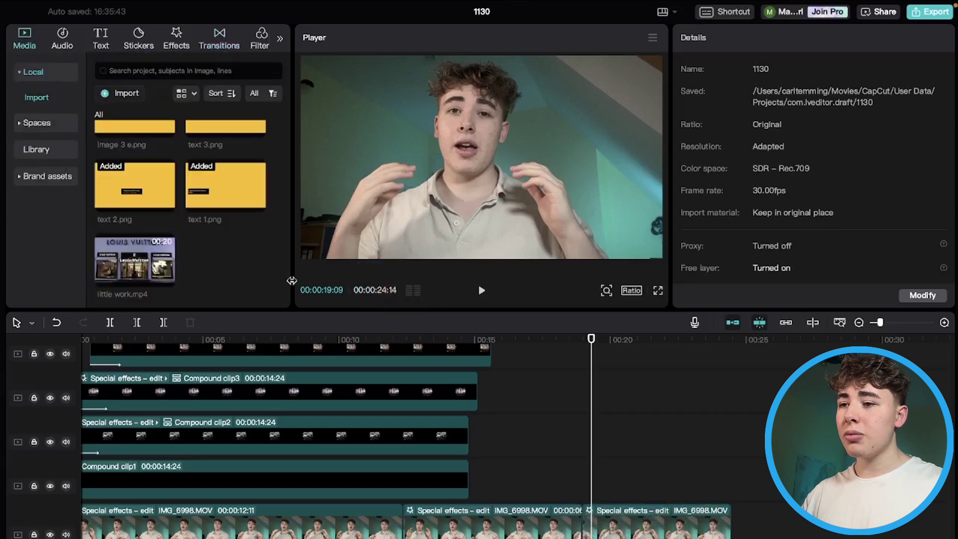
left_click_drag(923, 497, 674, 522)
left_click(718, 490)
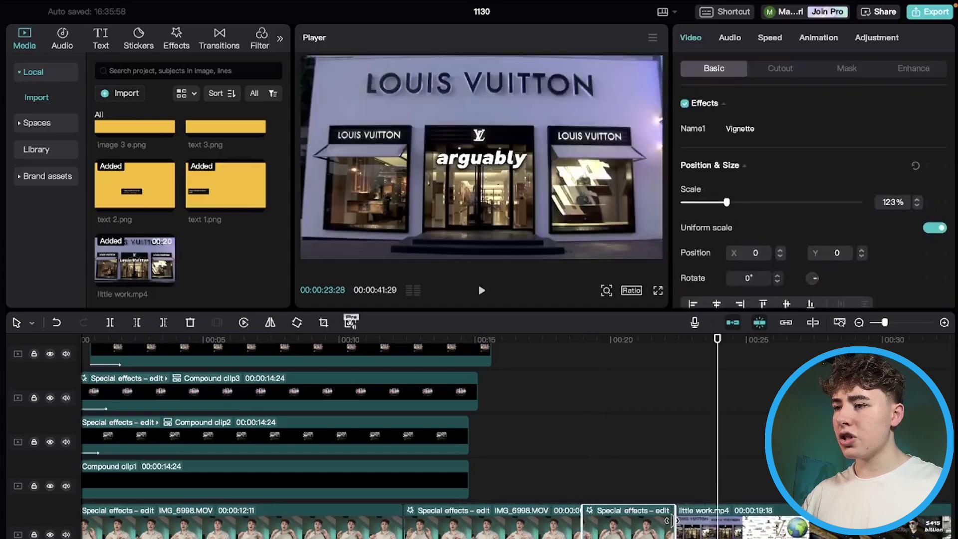
left_click(644, 491)
key("space")
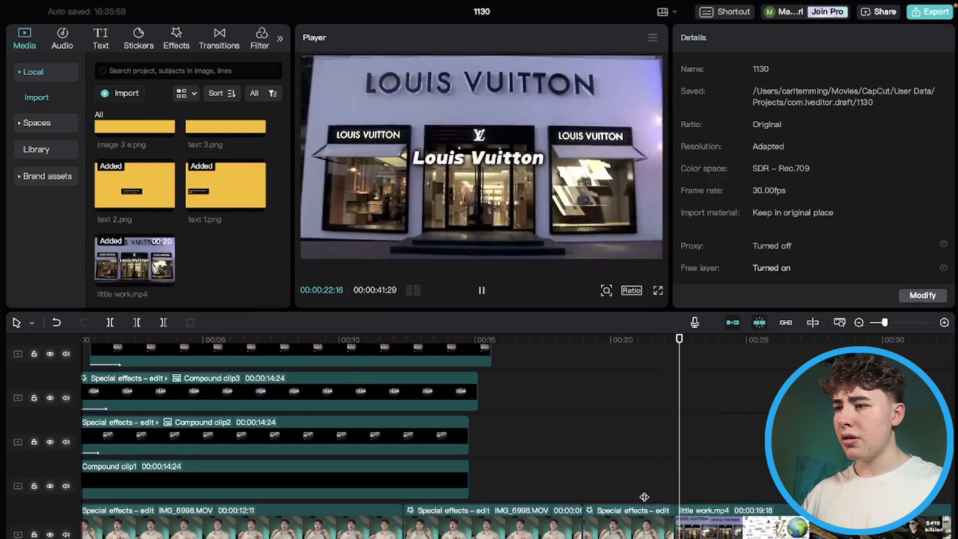
key("space")
Step: Add the Glare II transition between the last IMG_6998.MOV segment and little work.mp4, set its duration to 1.1 s, and play it
left_click(219, 39)
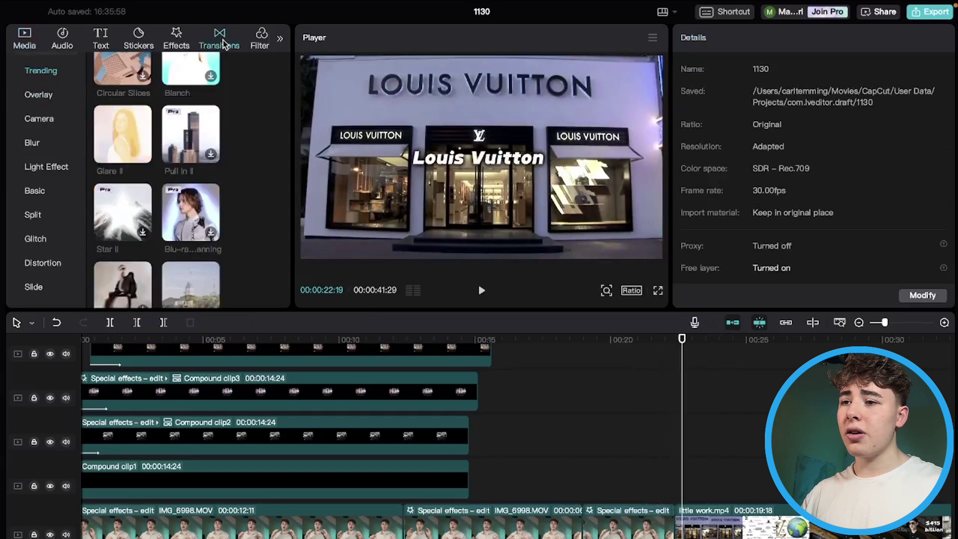
left_click_drag(702, 485, 679, 518)
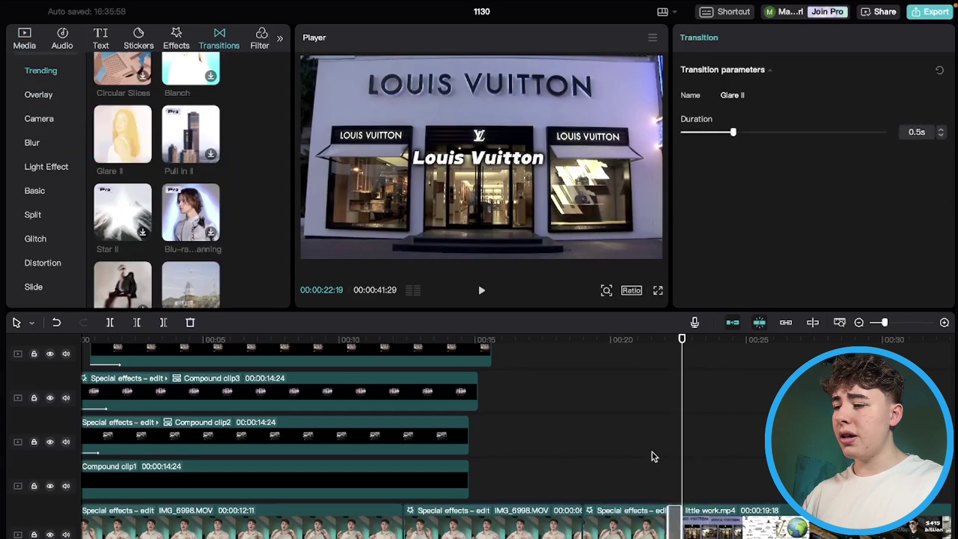
left_click_drag(731, 133, 816, 140)
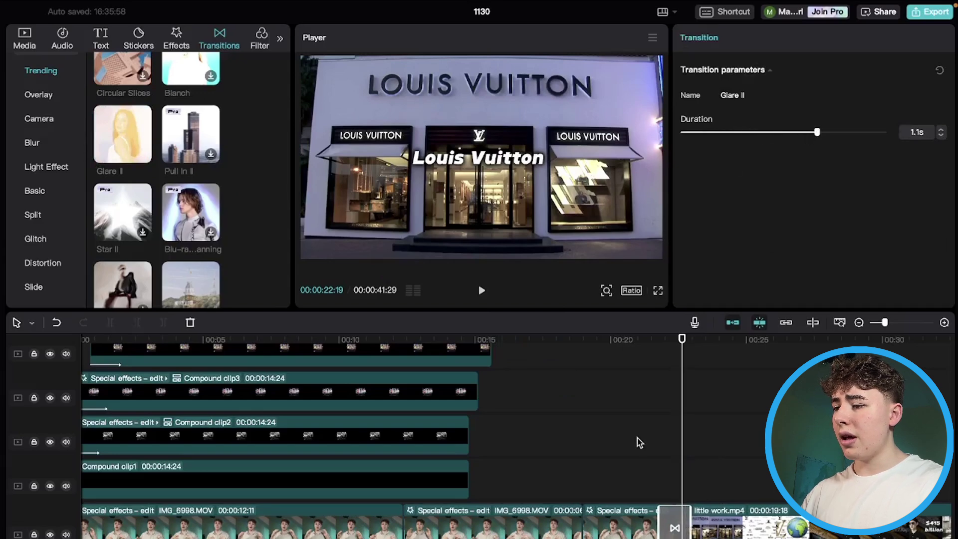
left_click(620, 488)
key("space")
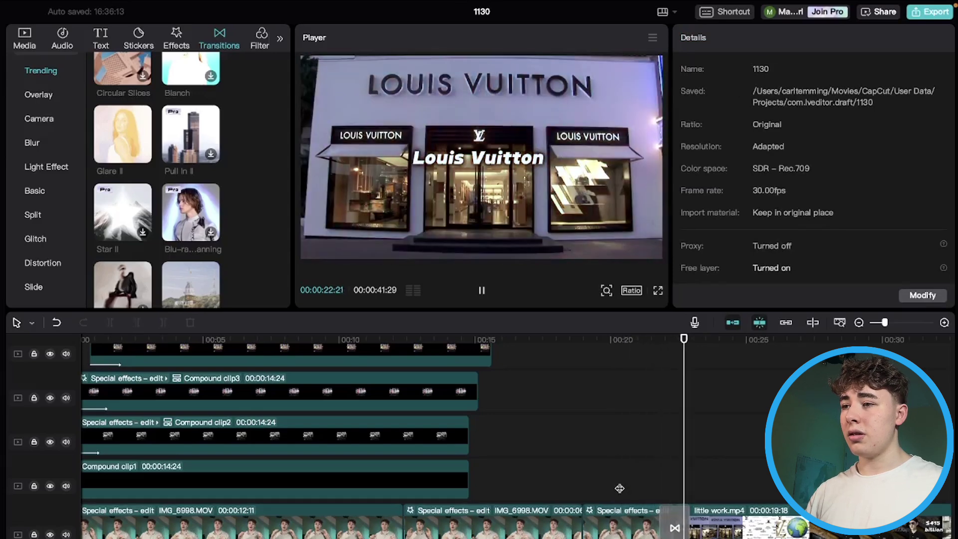
key("space")
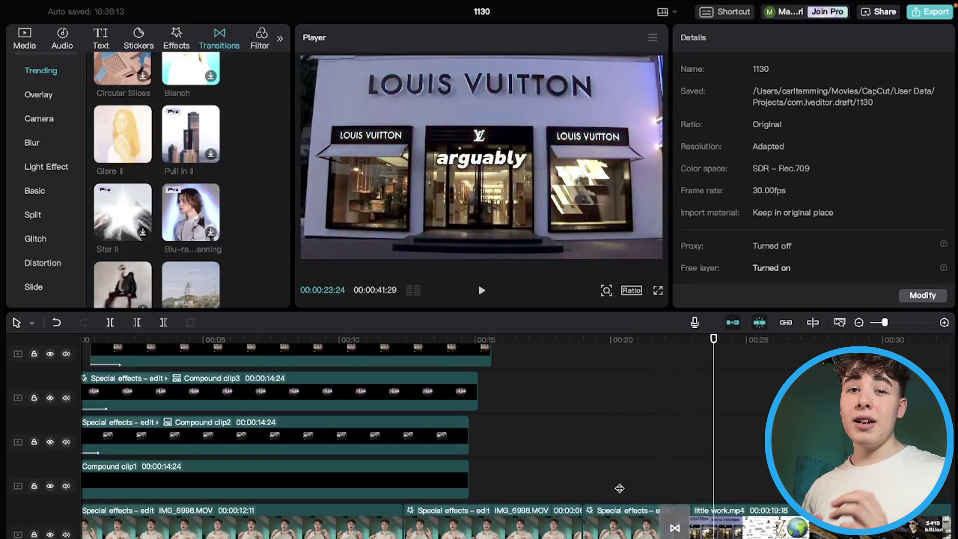